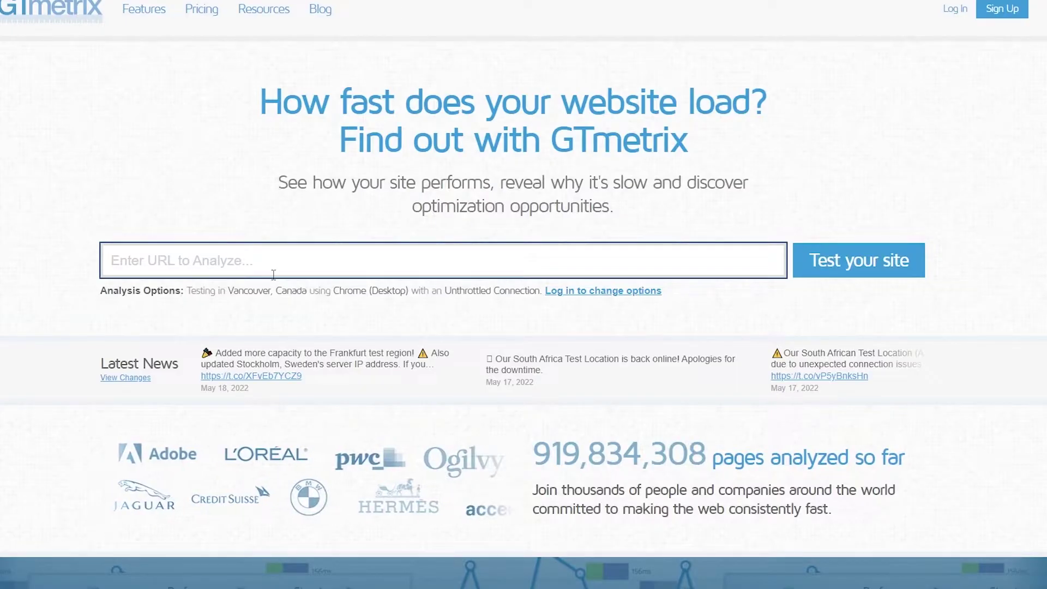
- Run a GTmetrix speed test on zinhoexplains.xyz and check the test server location
text(zinhoexplains.xyz)
click(843, 268)
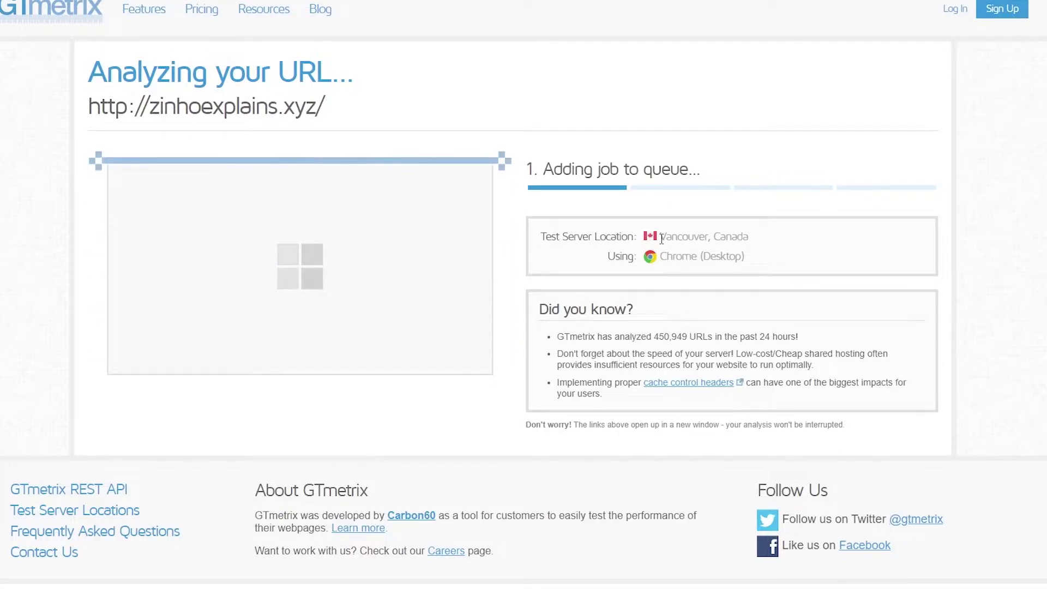
drag(659, 236, 755, 234)
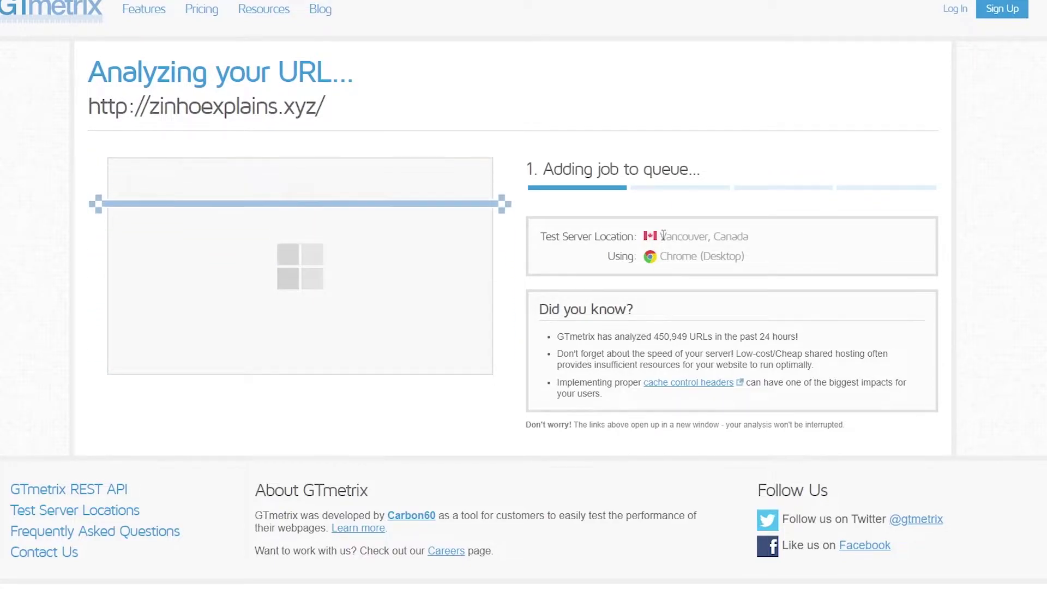
click(777, 250)
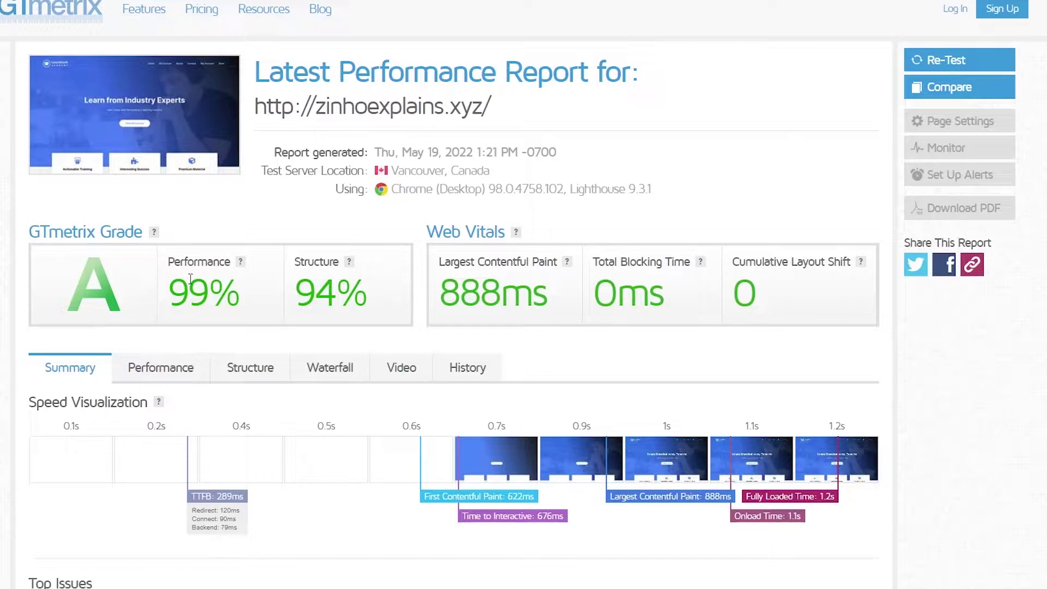
- Examine the report's performance and structure scores, largest contentful paint and speed visualization timeline
drag(176, 281, 235, 296)
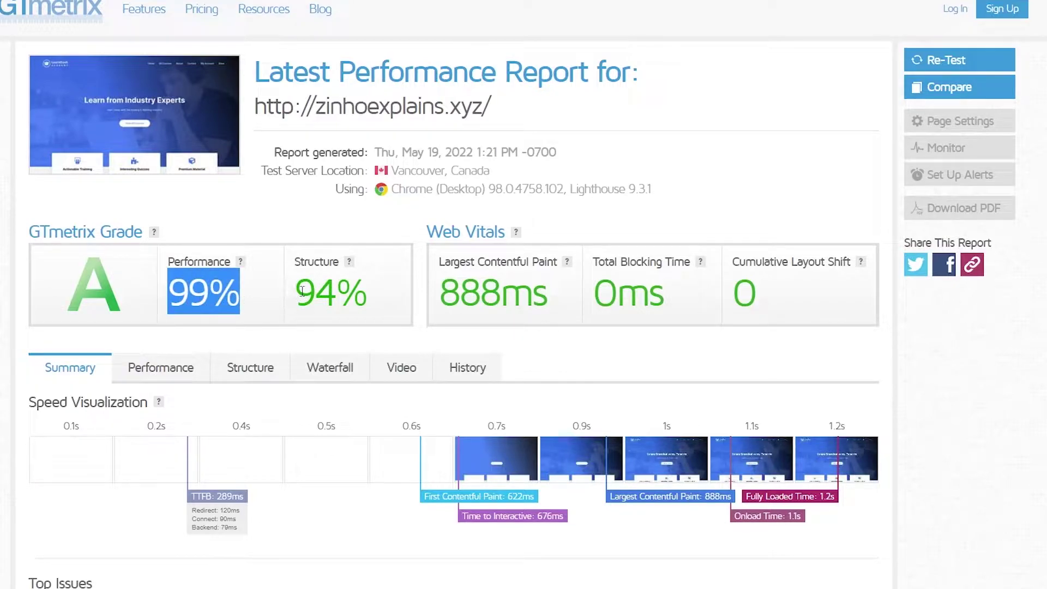
drag(301, 291, 376, 299)
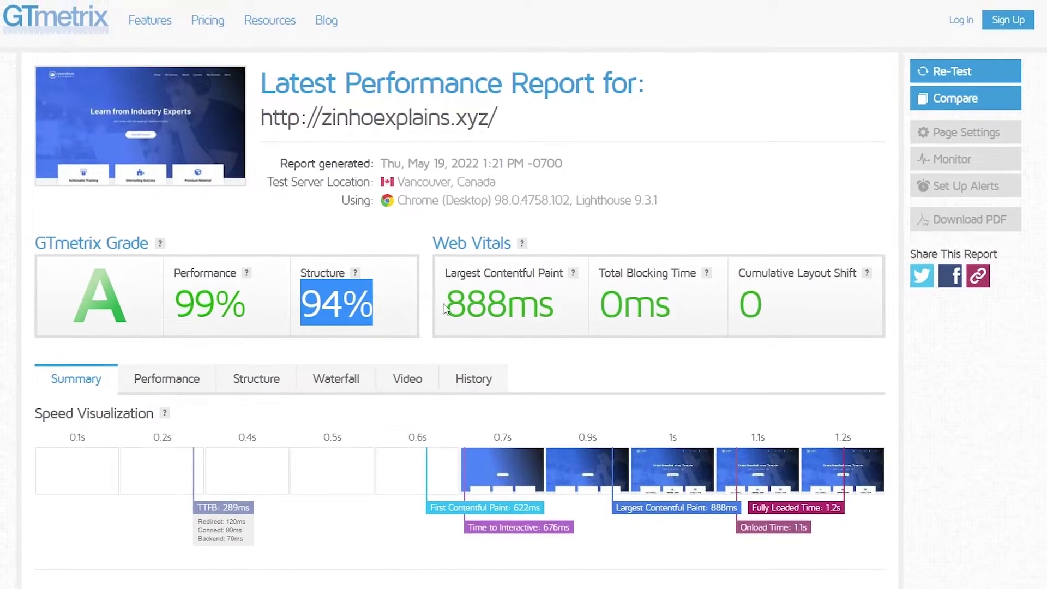
mouse_move(442, 295)
mouse_down()
mouse_move(508, 295)
mouse_move(575, 316)
mouse_up()
click(567, 309)
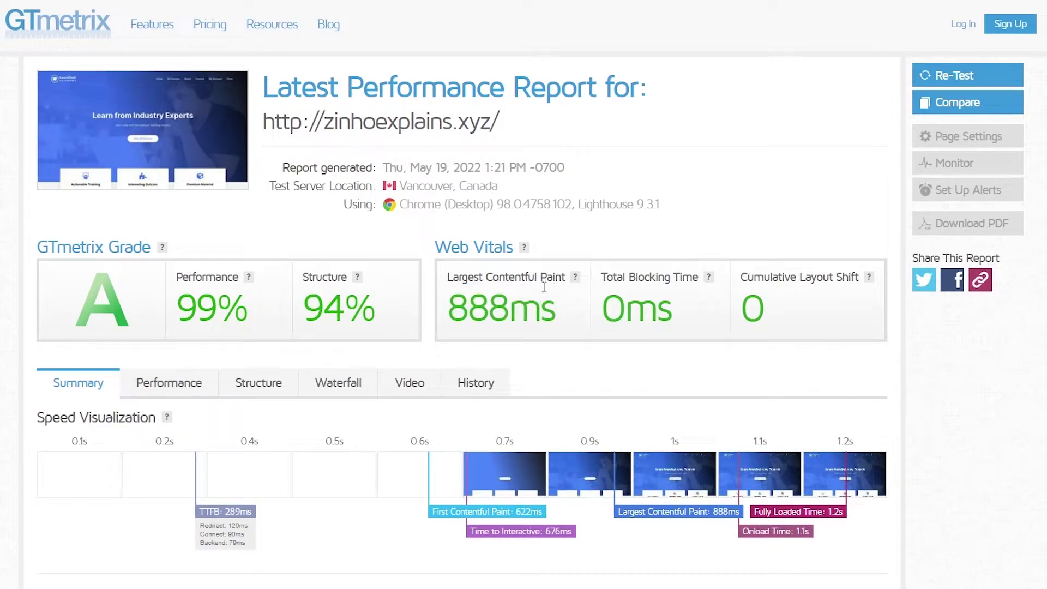
scroll(543, 288, down, 5)
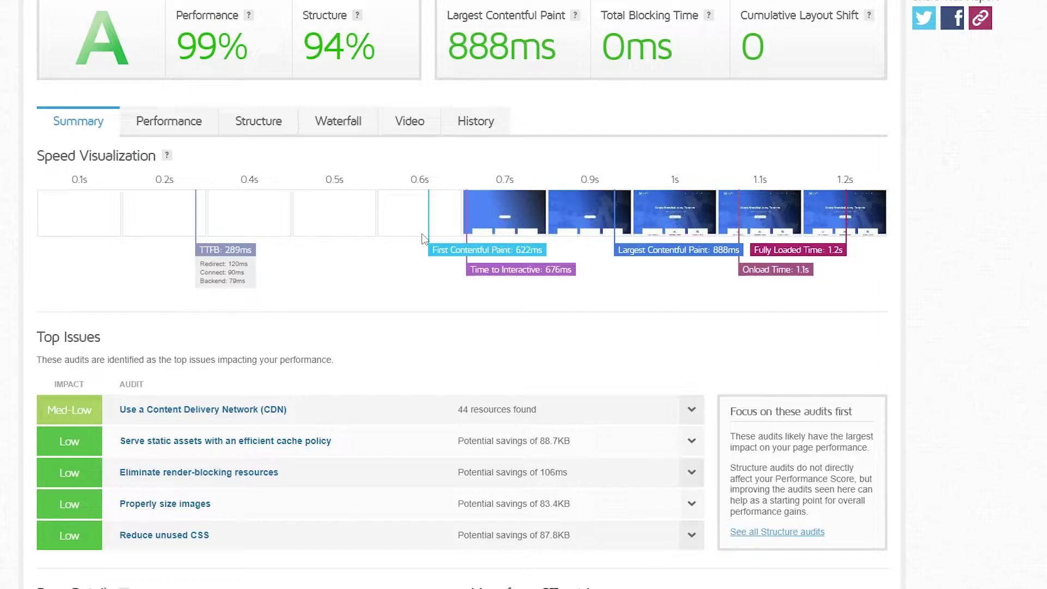
scroll(423, 239, up, 3)
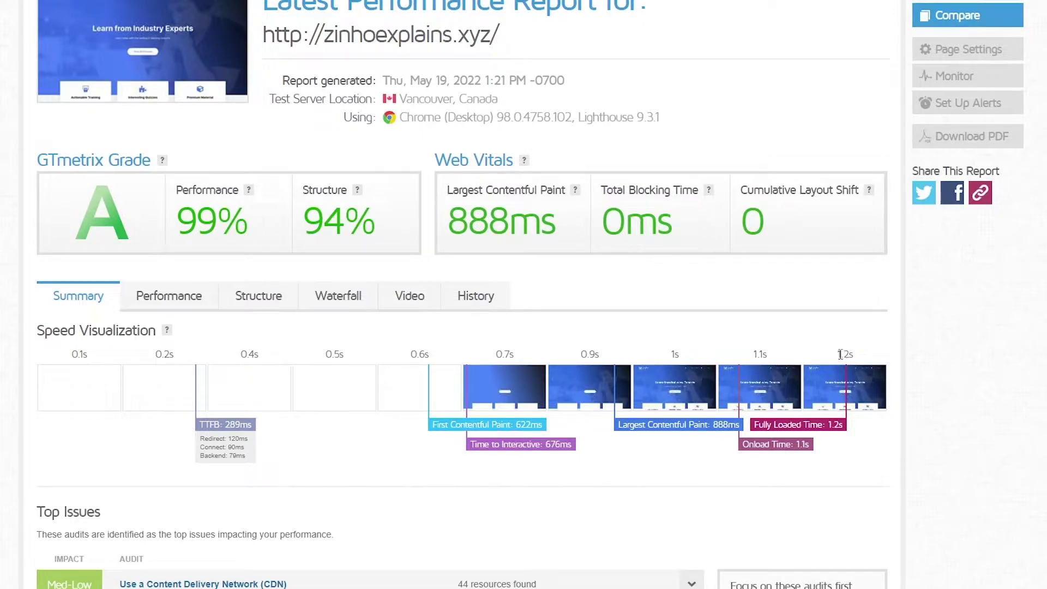
drag(839, 355, 853, 352)
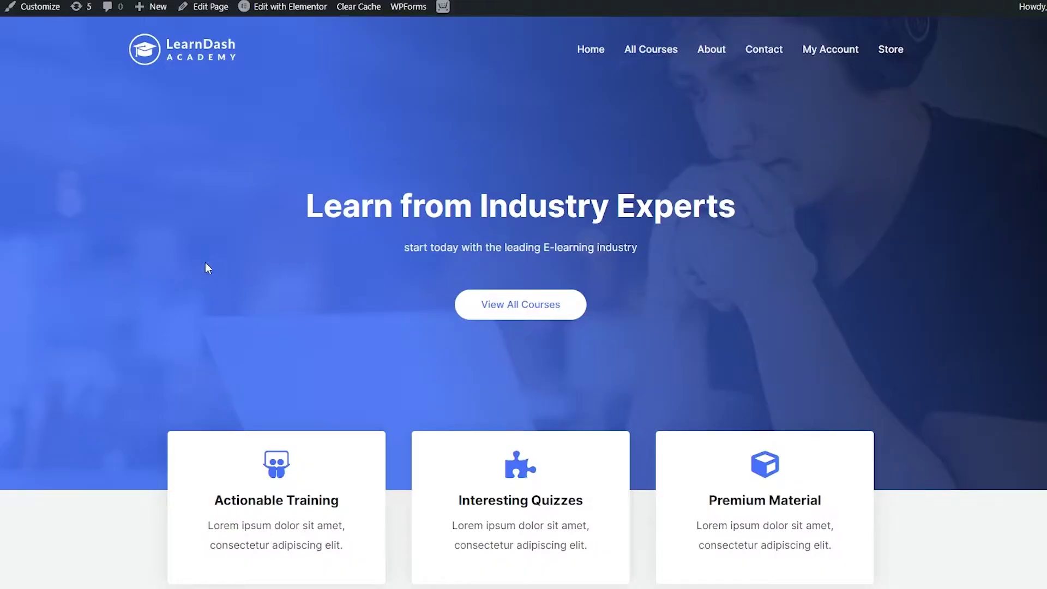
- Look through the live site's home page and recheck its performance score in the GTmetrix report
scroll(205, 266, down, 18)
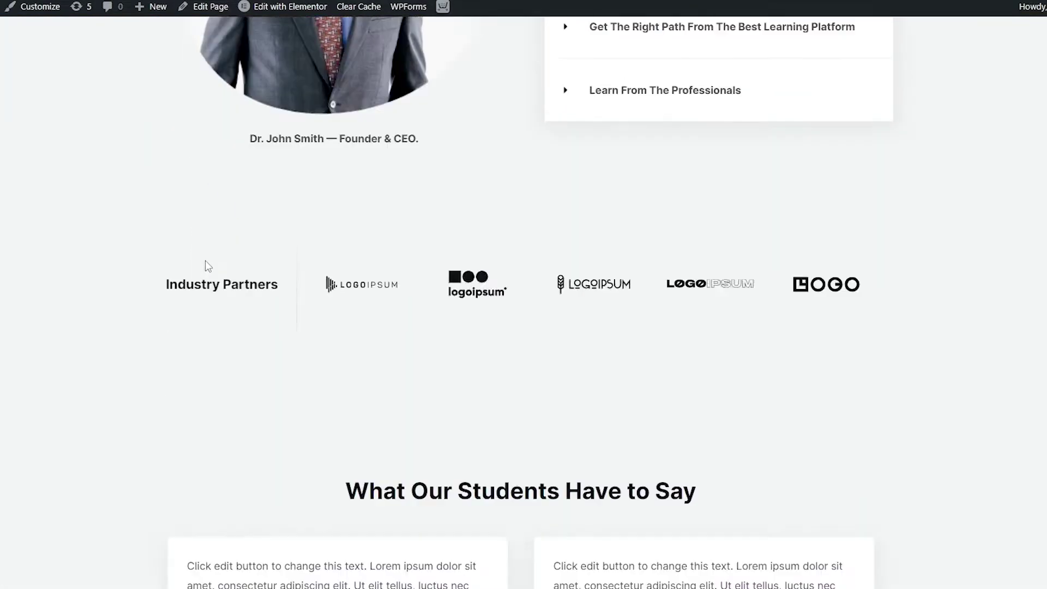
scroll(207, 262, down, 10)
scroll(210, 257, up, 11)
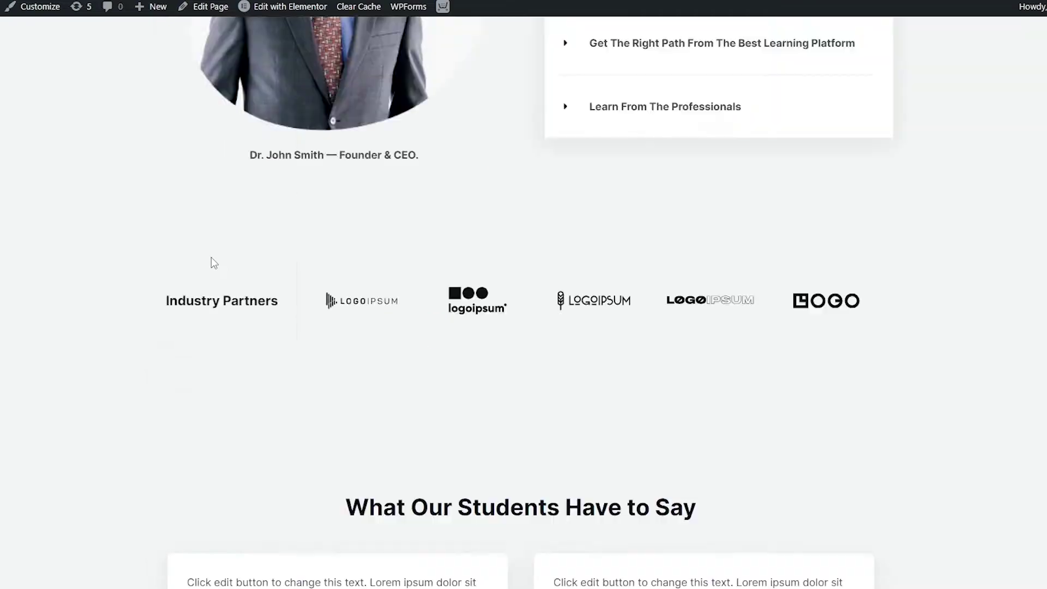
scroll(211, 262, up, 20)
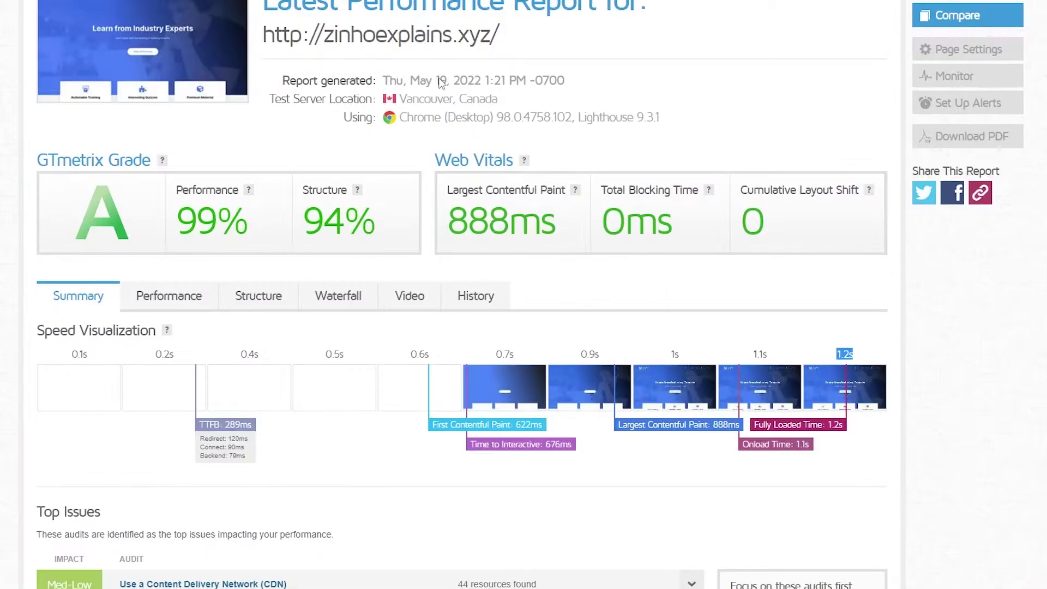
drag(116, 229, 255, 231)
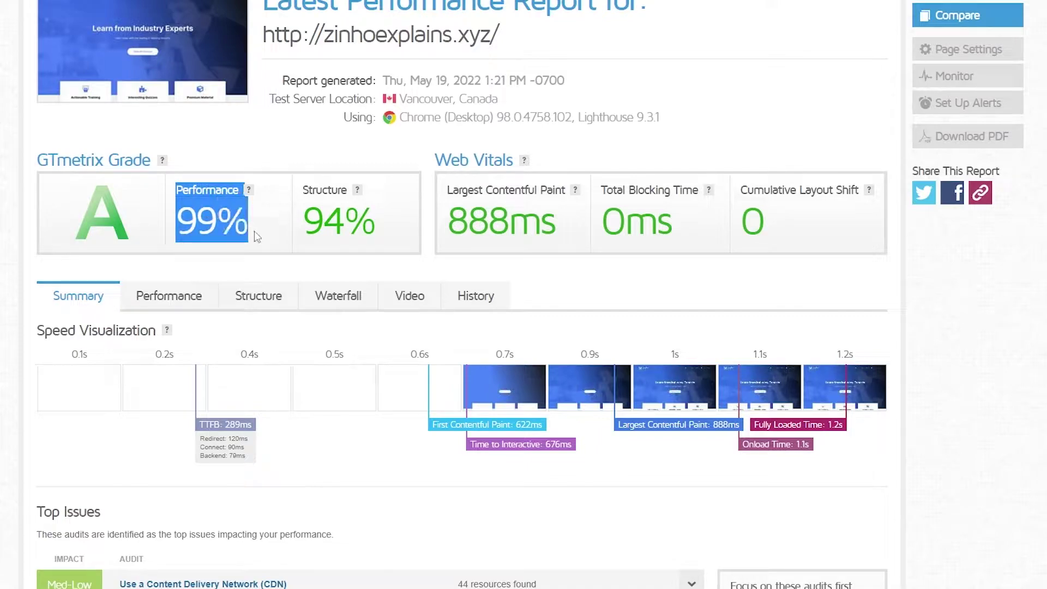
click(255, 231)
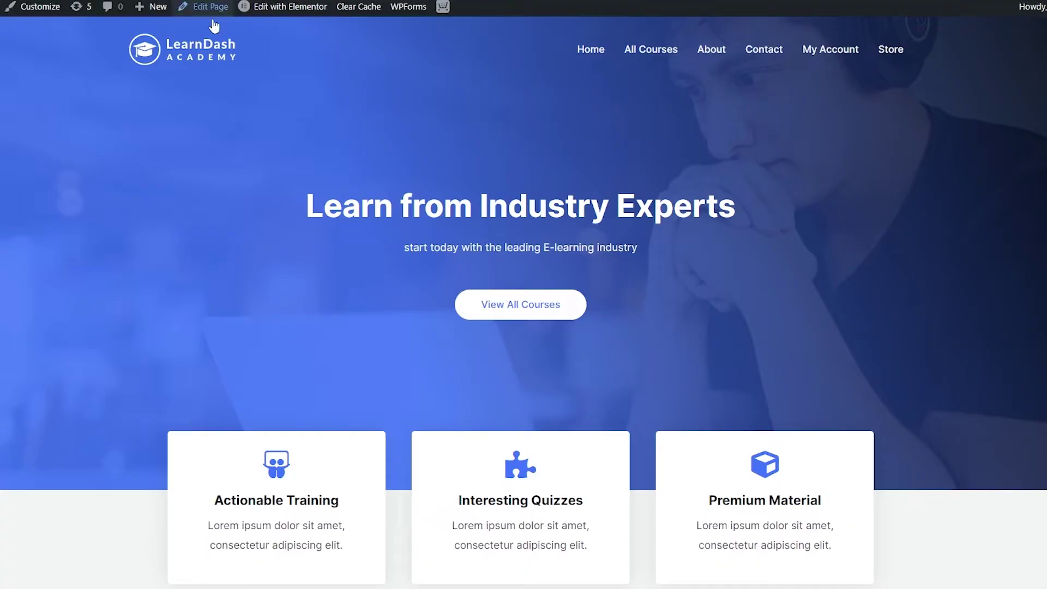
- Open the site's home page for editing in Elementor and look through its sections down to the student testimonials
mouse_move(304, 14)
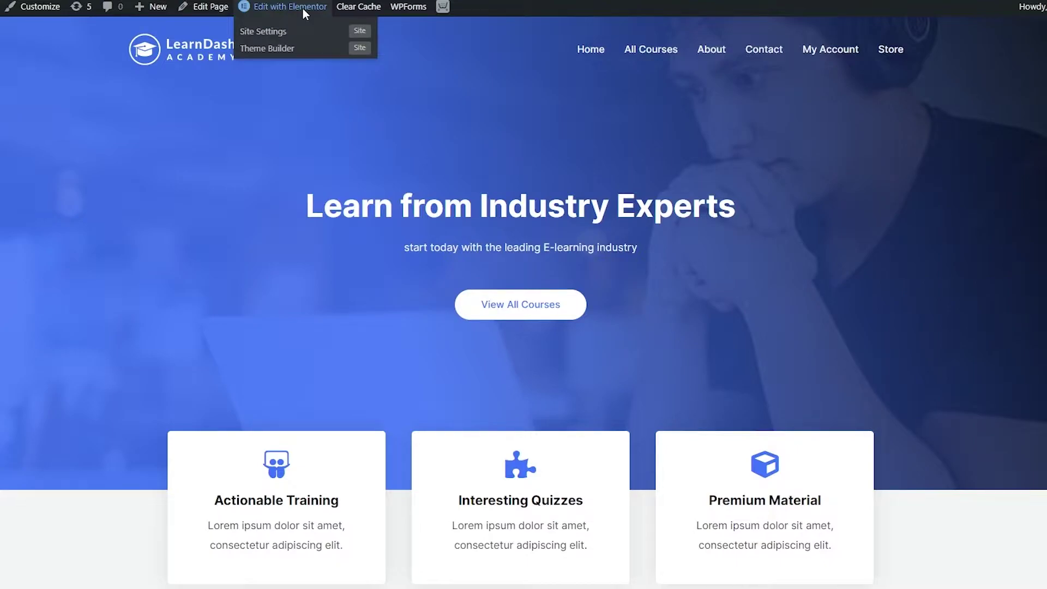
click(303, 9)
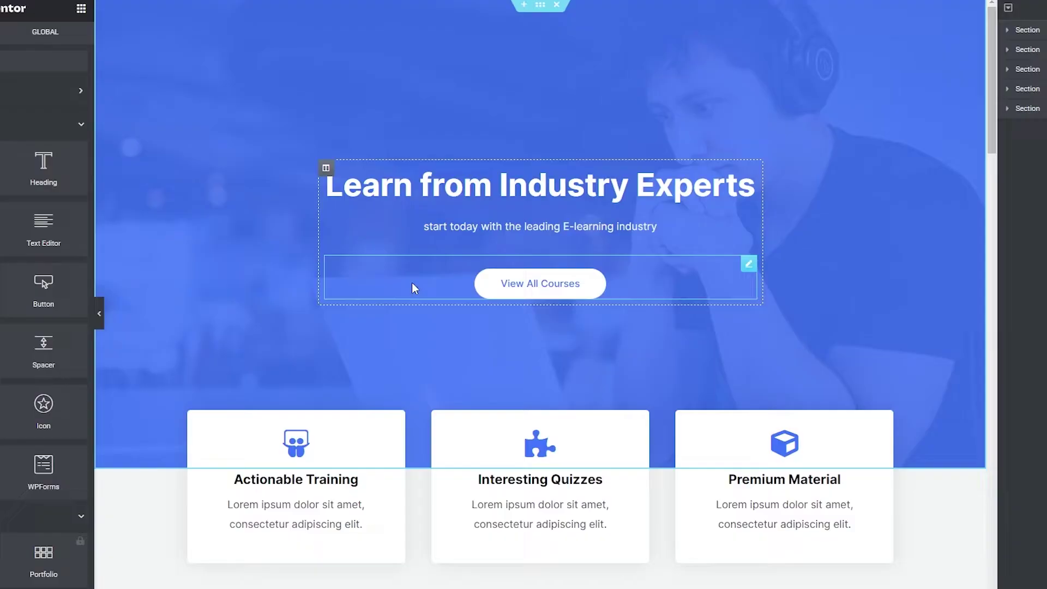
scroll(413, 286, down, 5)
scroll(414, 286, down, 5)
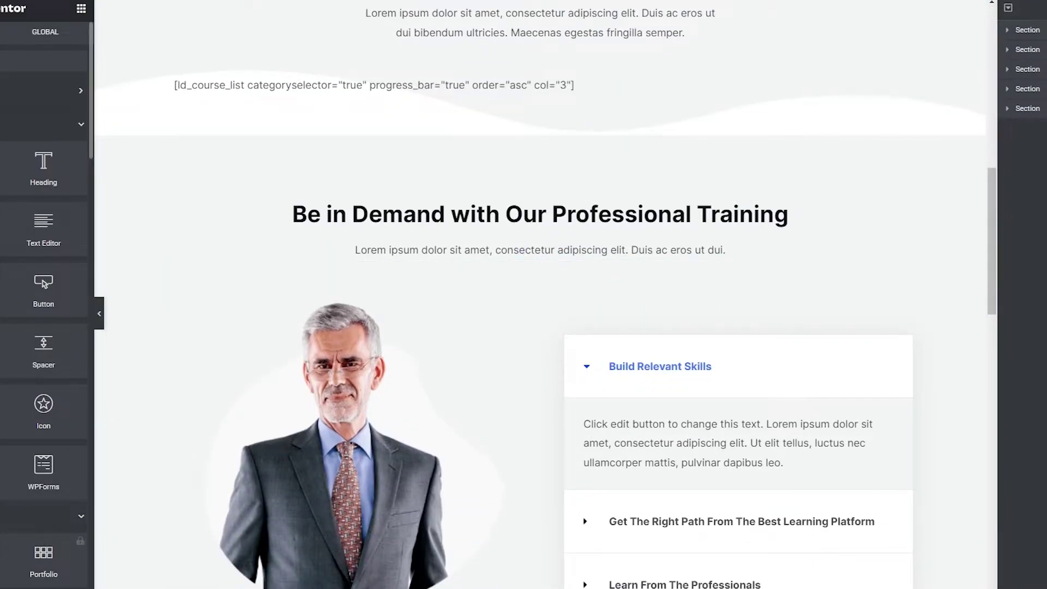
scroll(24, 241, down, 8)
scroll(423, 295, down, 15)
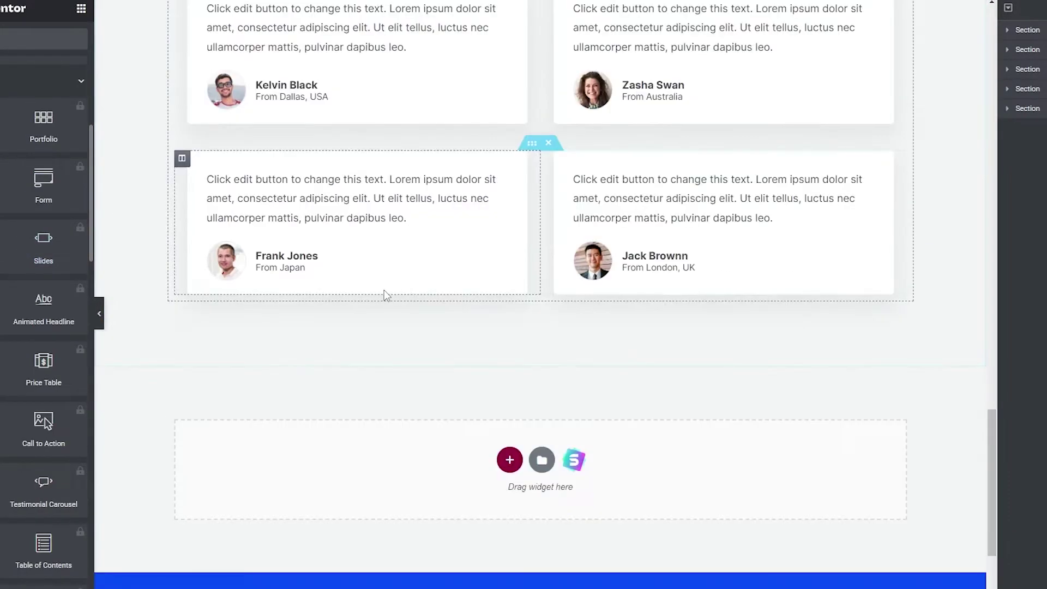
scroll(376, 289, up, 8)
scroll(44, 328, down, 3)
scroll(43, 327, up, 10)
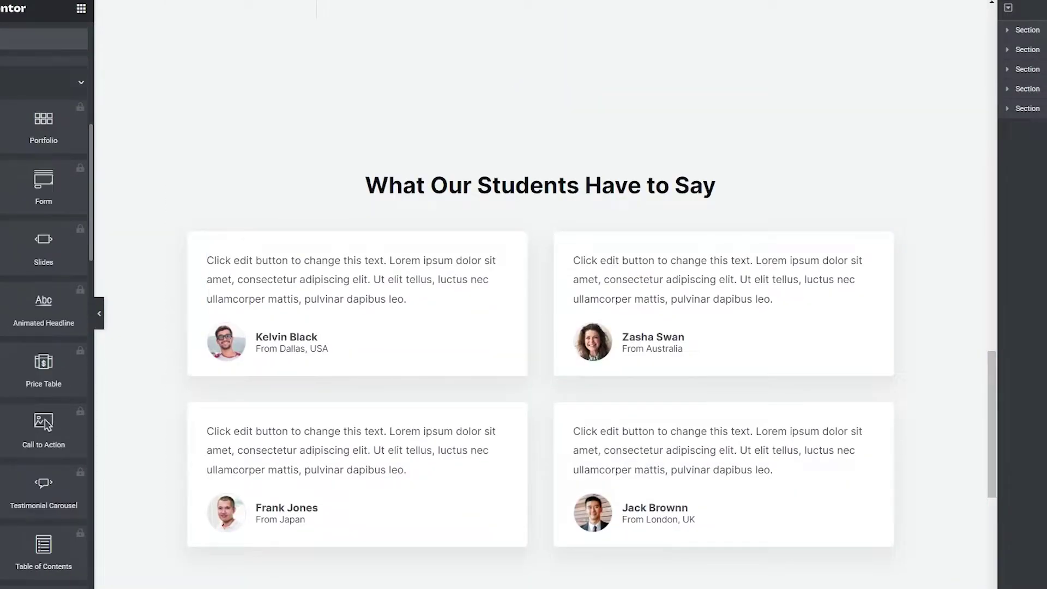
- Add a new section with two equal columns between the student testimonials and the blue call-to-action section
drag(355, 381, 513, 203)
click(512, 200)
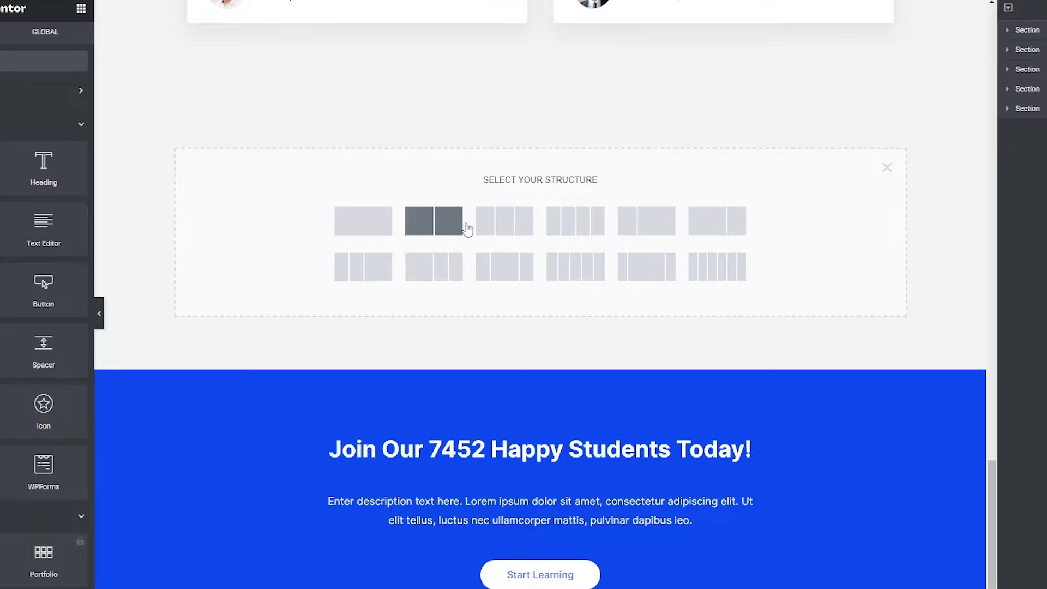
click(429, 235)
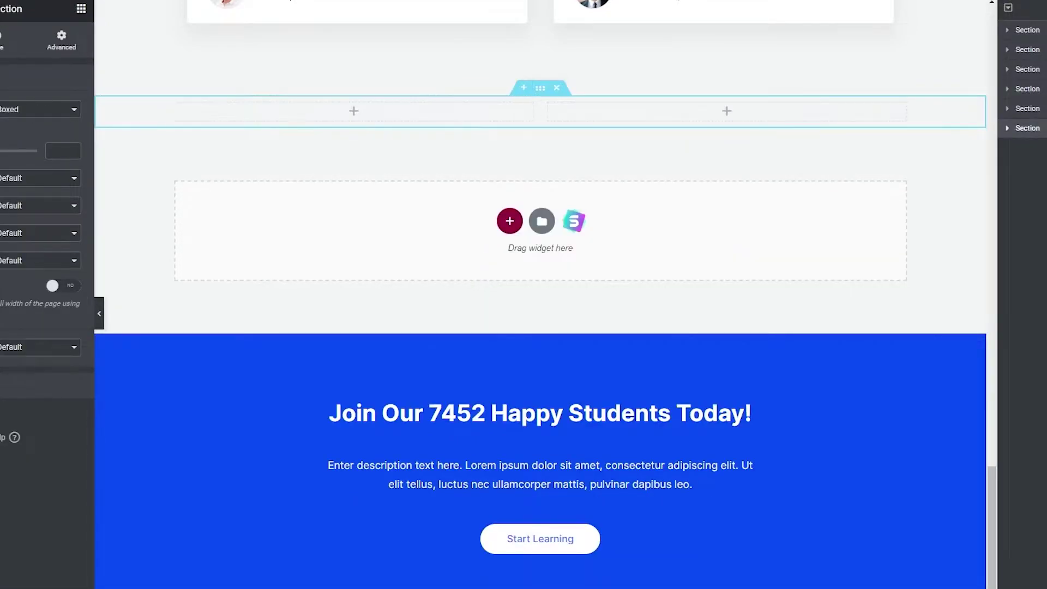
- Place an Image widget in the new section's first column and open the media chooser for it
click(354, 112)
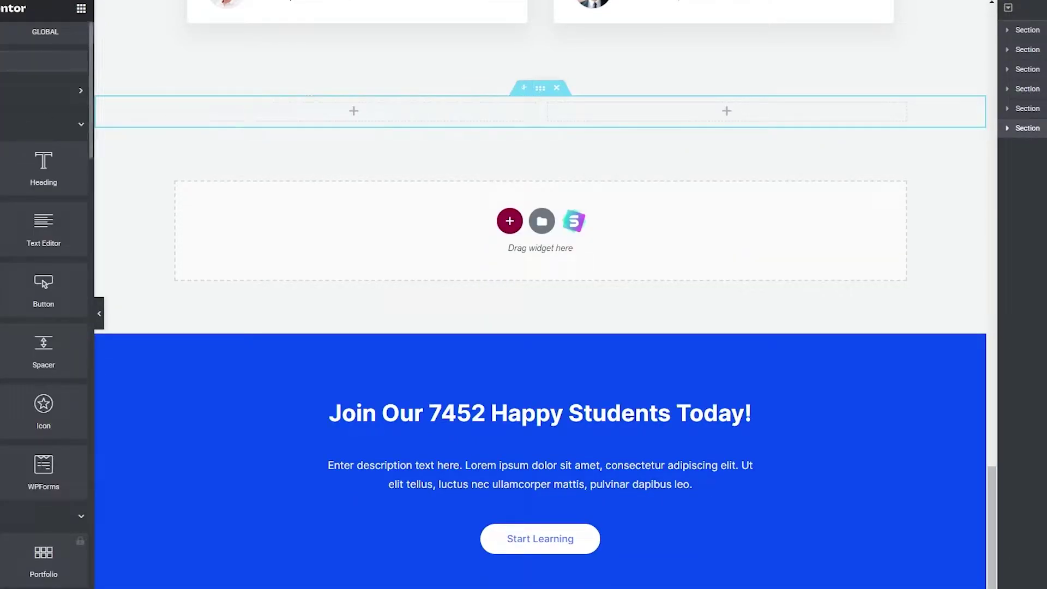
drag(6, 175, 360, 113)
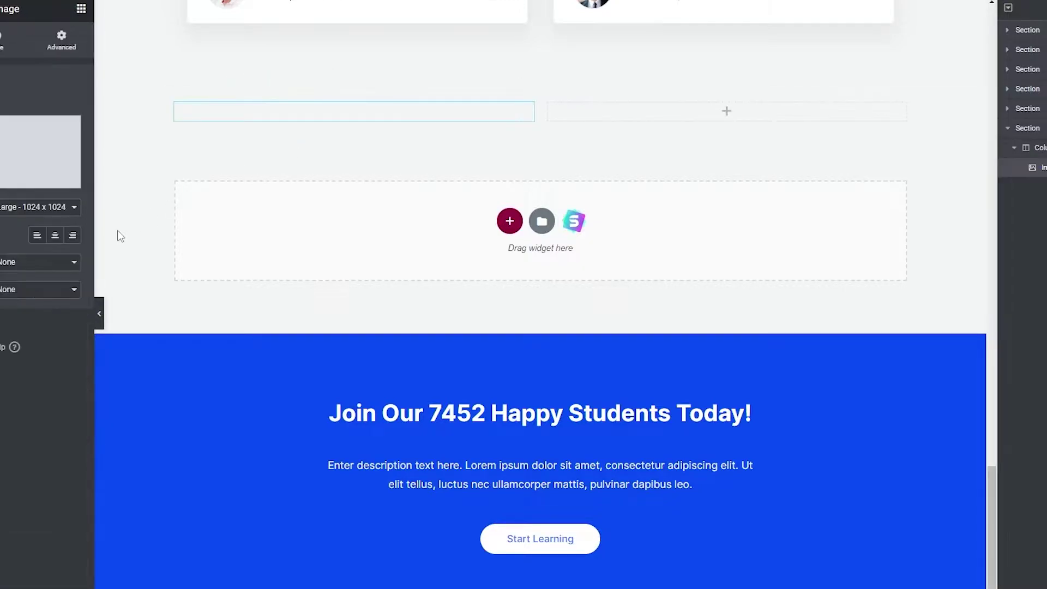
click(41, 153)
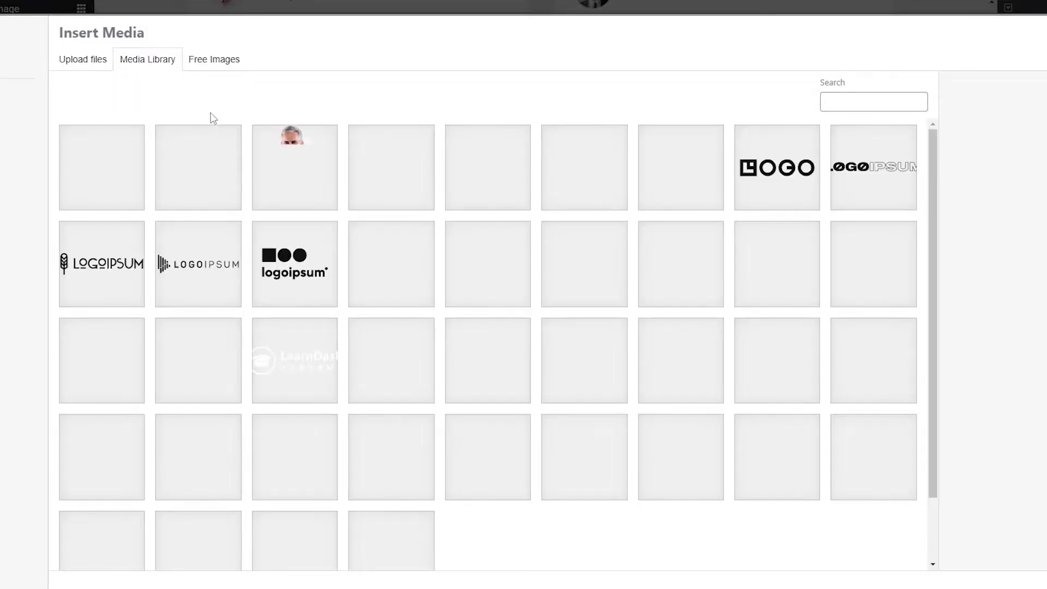
- Search the free image collection for "business man"
click(215, 61)
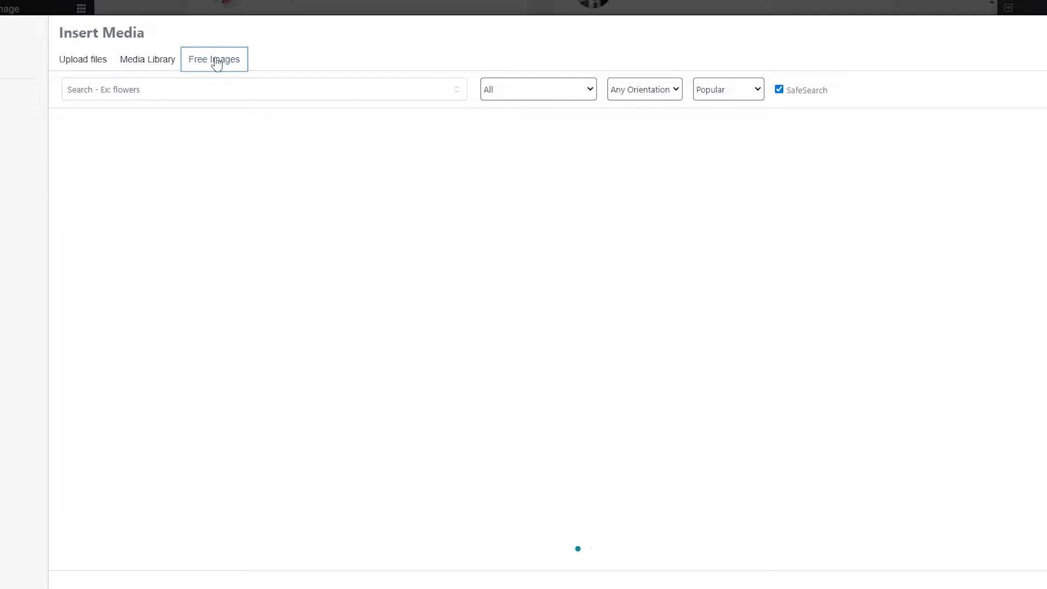
click(230, 84)
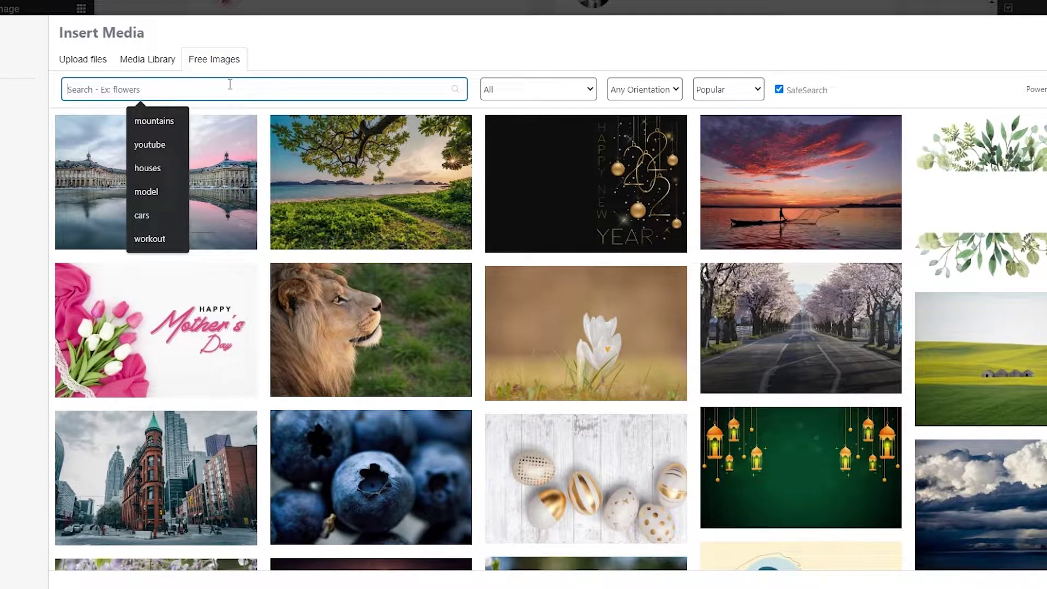
text(bus)
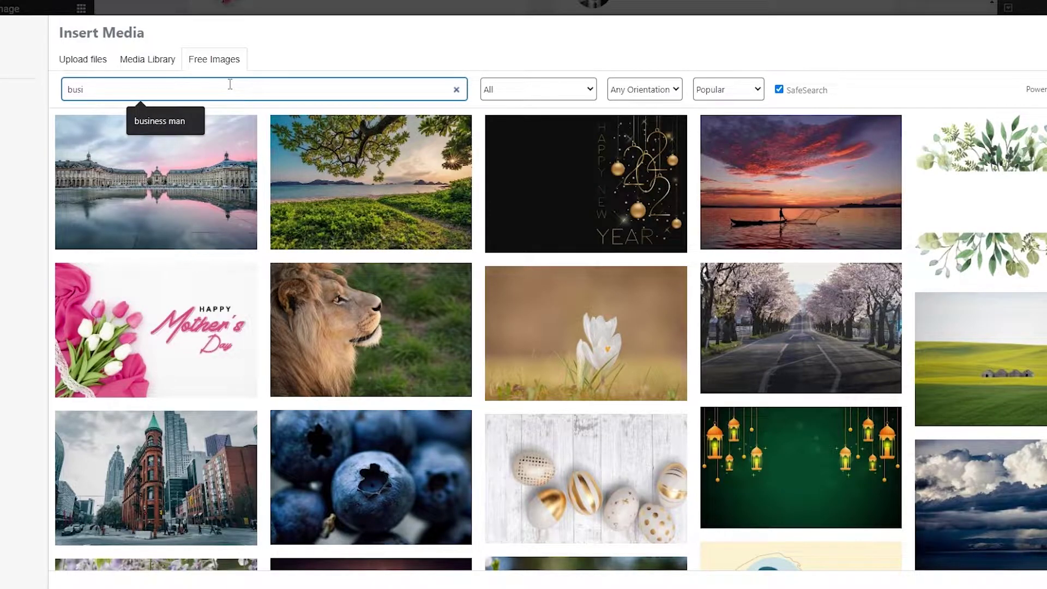
text(i)
click(159, 121)
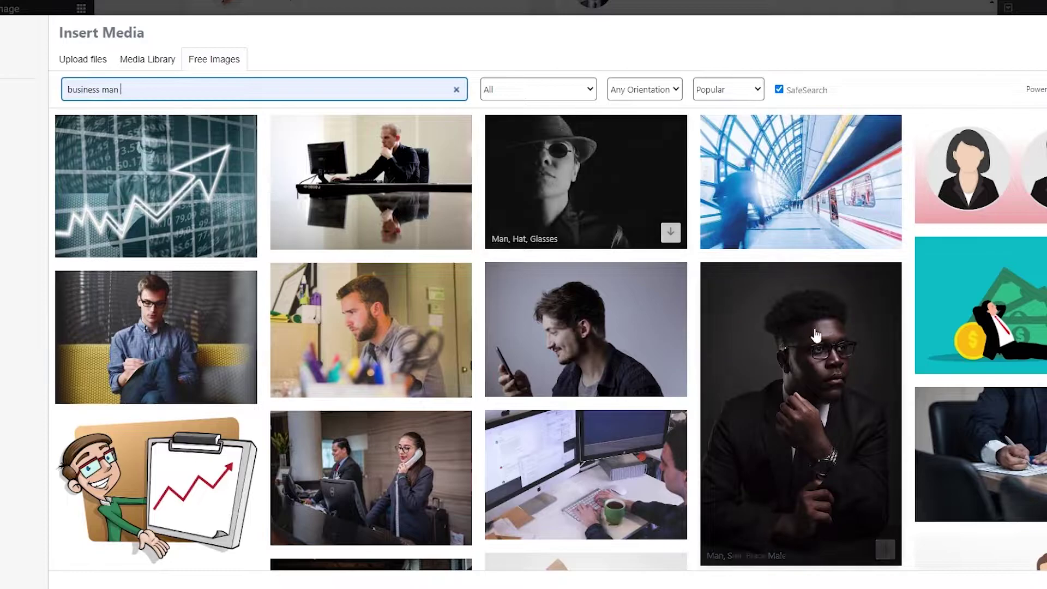
- Insert the free photo of a man sitting on a sofa with a laptop into the Image widget
scroll(833, 321, down, 6)
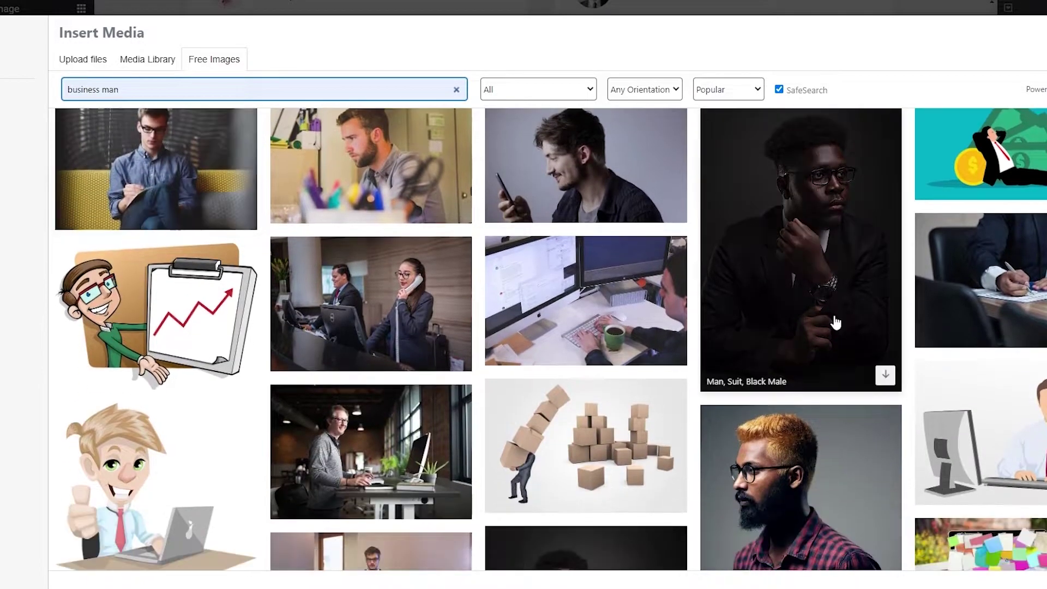
scroll(532, 403, down, 12)
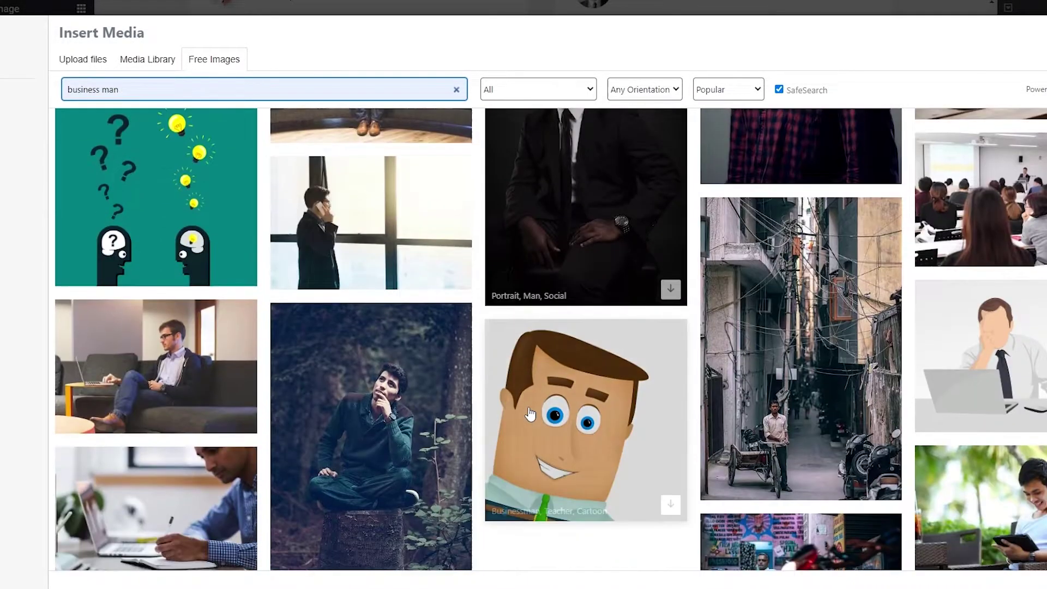
scroll(529, 414, up, 5)
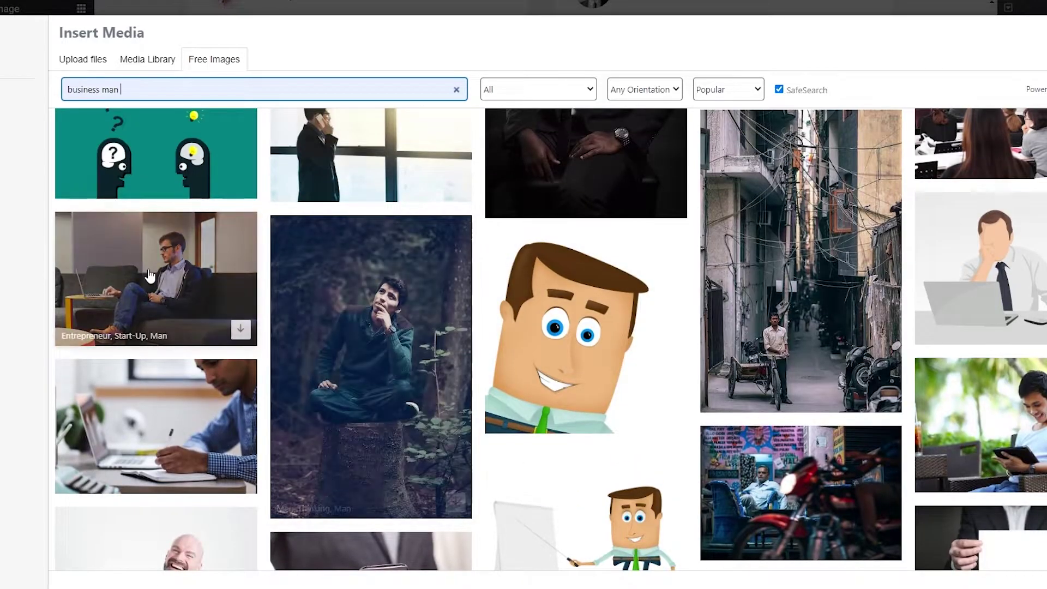
click(213, 265)
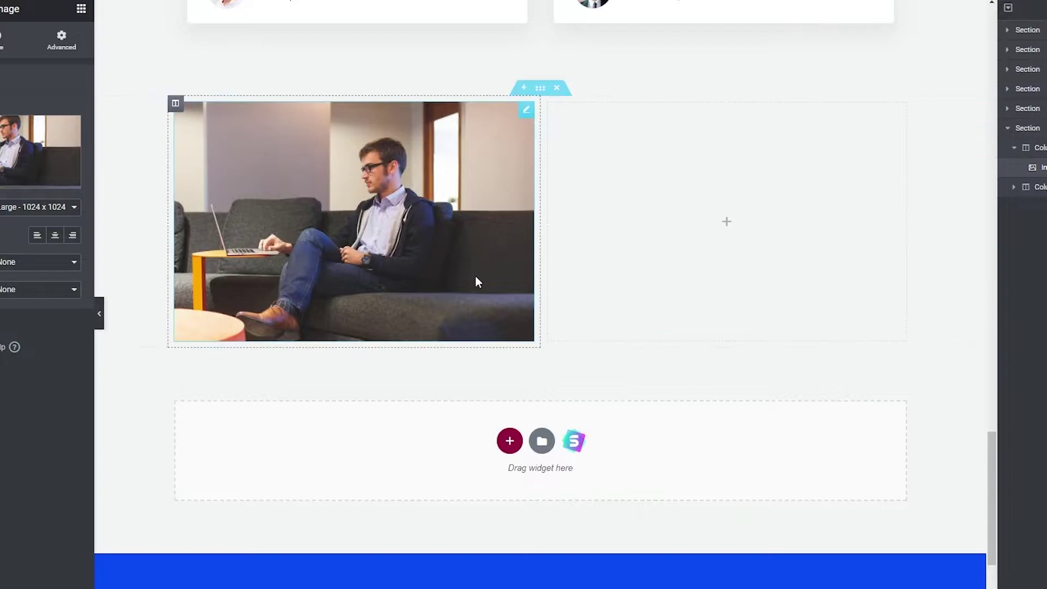
- Place a Video widget in the new section's empty second column
click(727, 222)
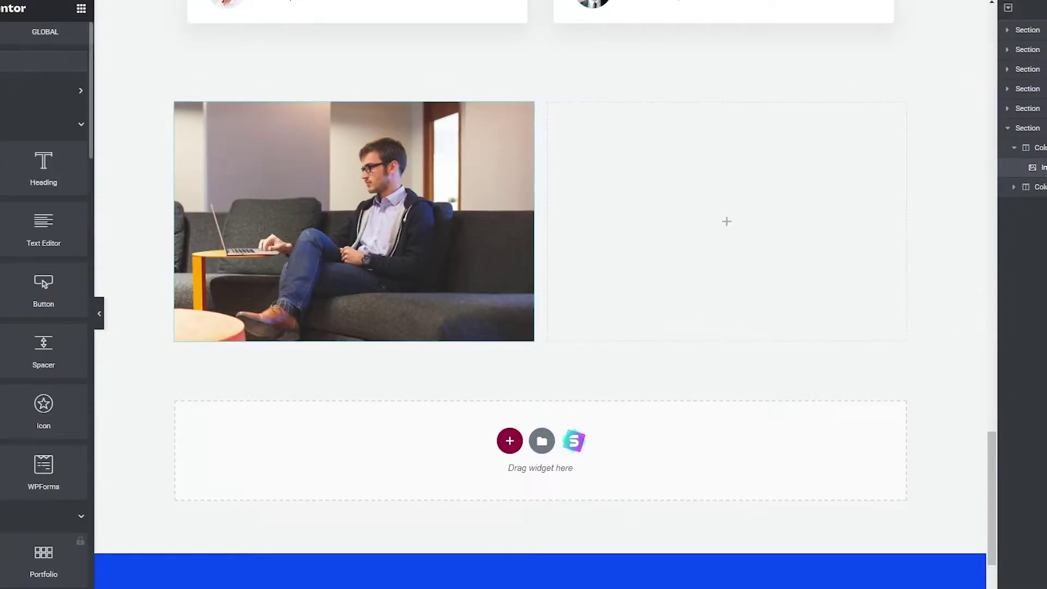
drag(43, 284, 741, 210)
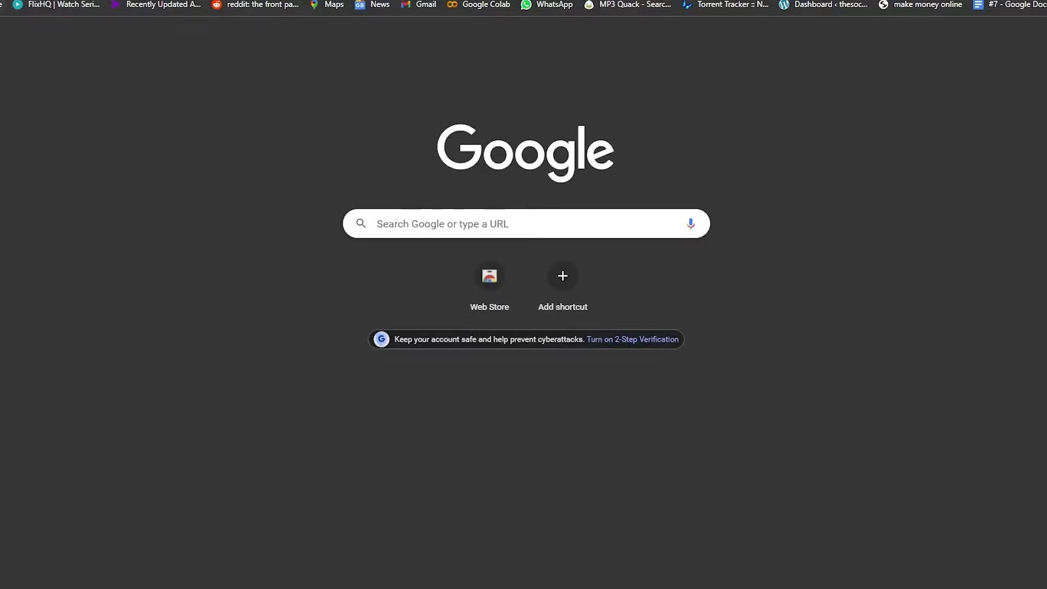
- Switch to YouTube, search for "business promo" and open the "We are NAMERS | Digital Marketing Agency" promo video
click(502, 8)
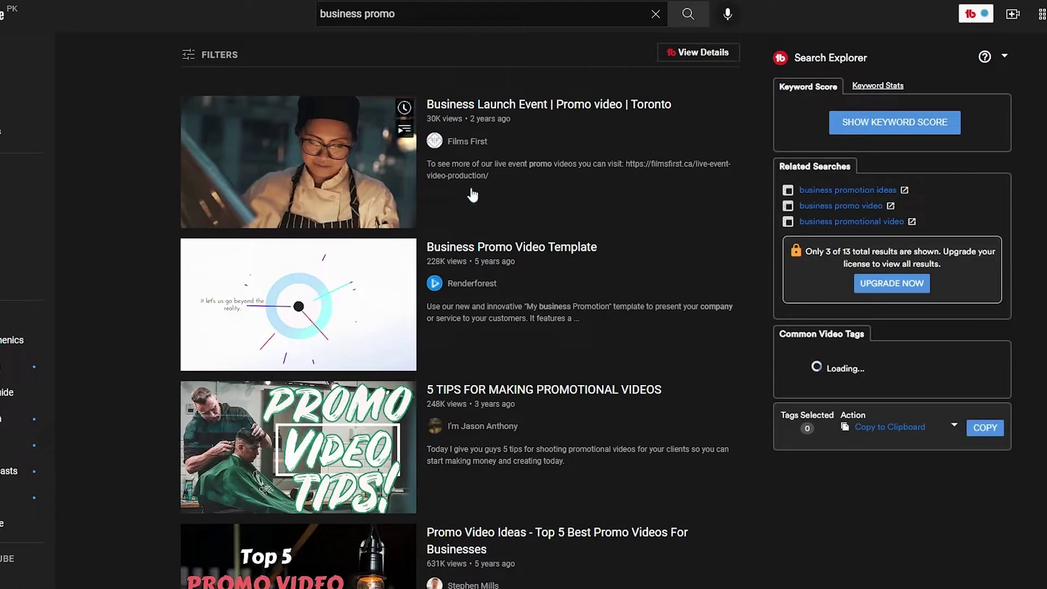
scroll(363, 220, down, 20)
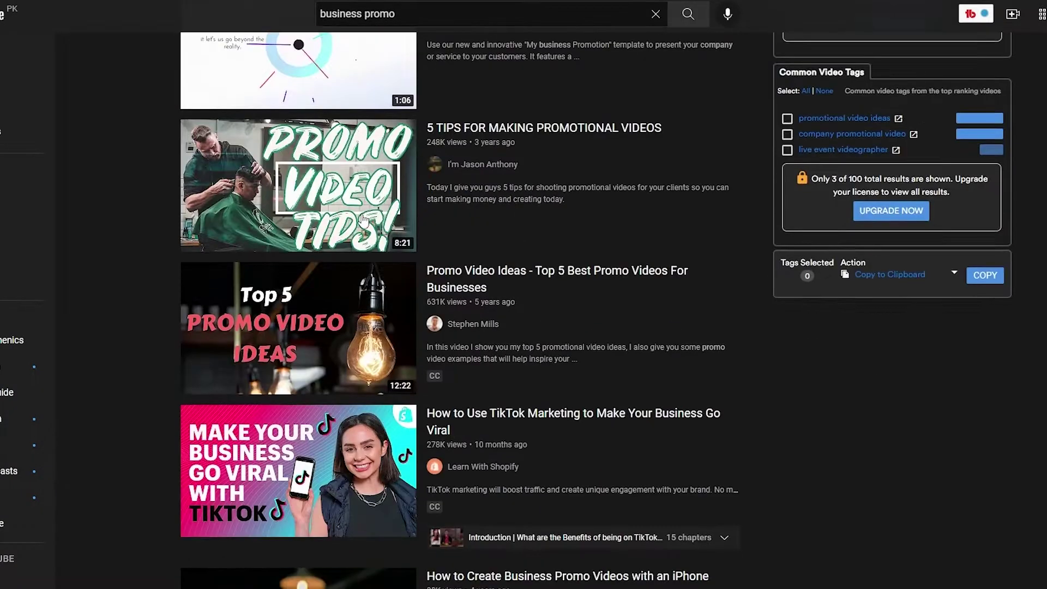
scroll(364, 220, up, 10)
scroll(364, 220, down, 8)
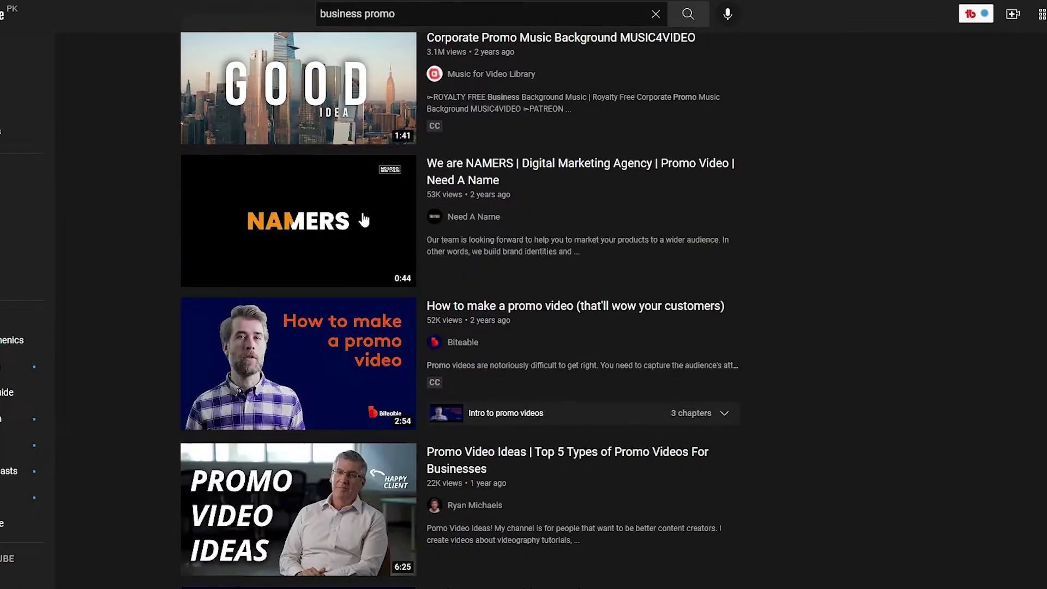
click(491, 180)
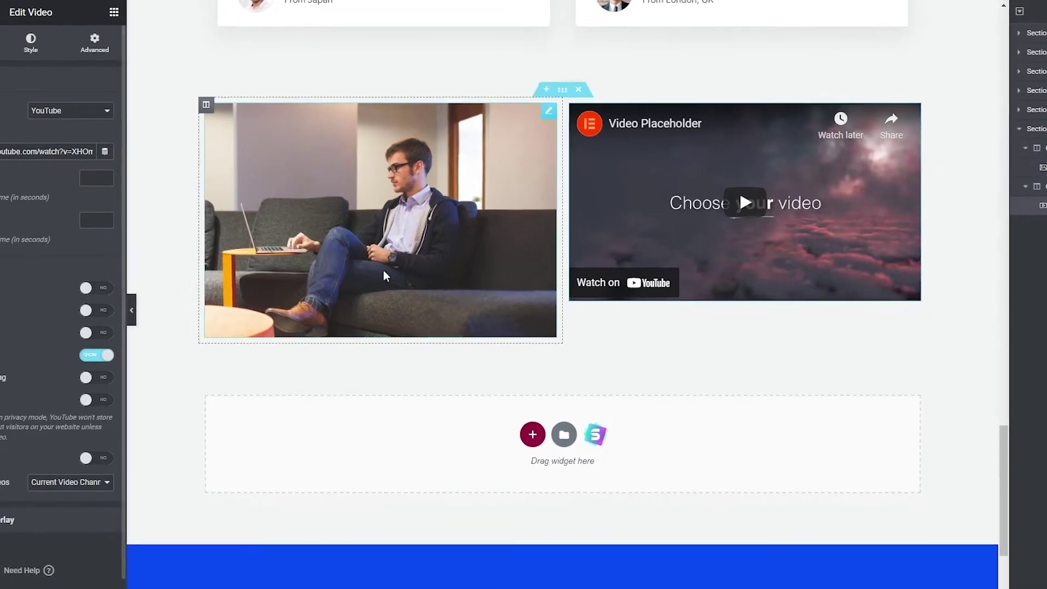
text(https://www.youtube.com/watch?v=OJF3Egdzdyc&ab_channel=NeedAName)
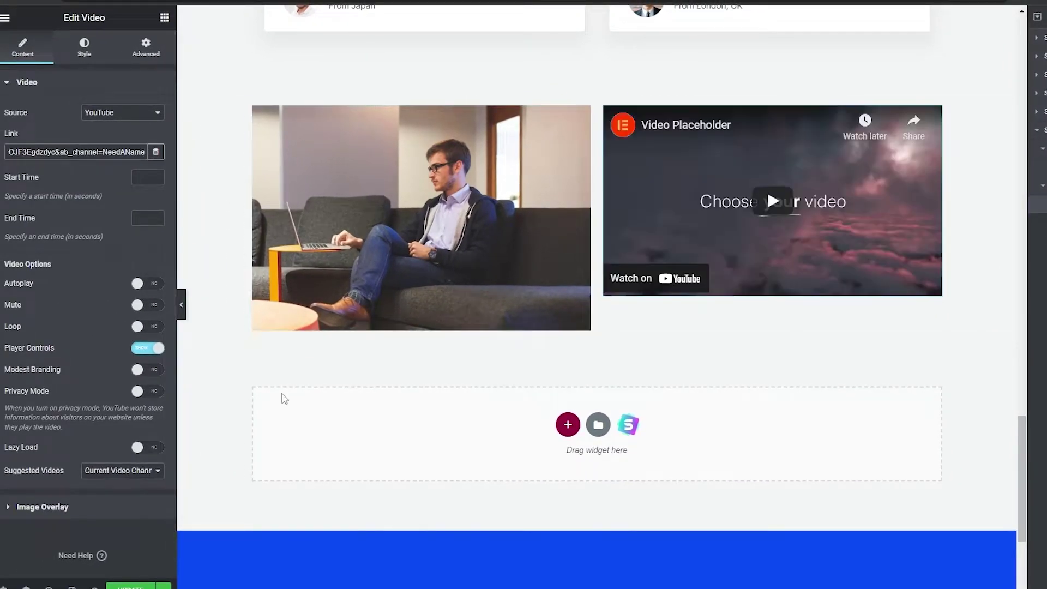
click(131, 587)
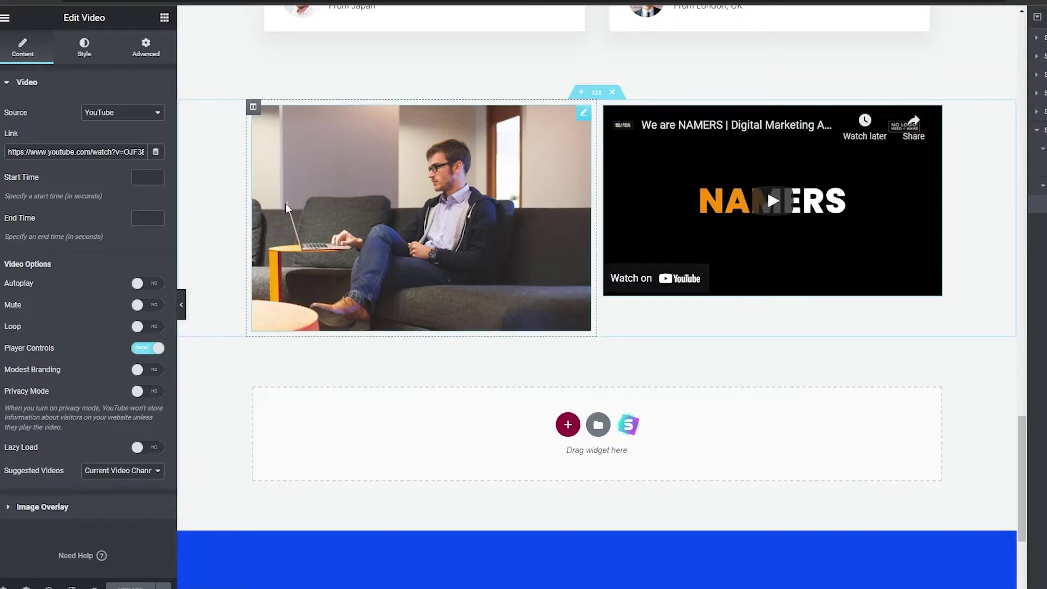
click(150, 284)
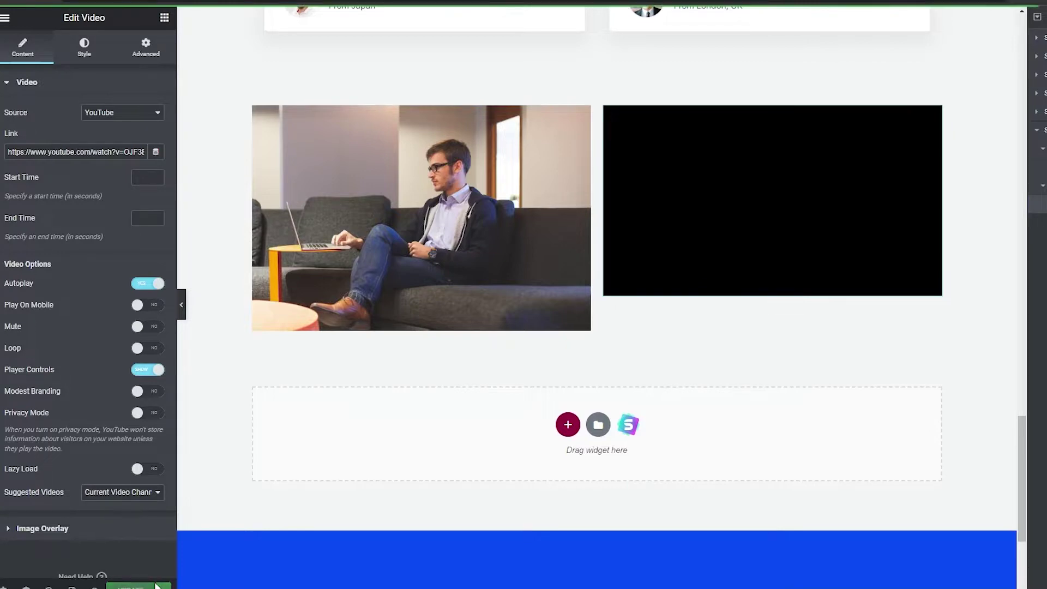
- View the live home page and check the new image and video section below the testimonials
click(5, 17)
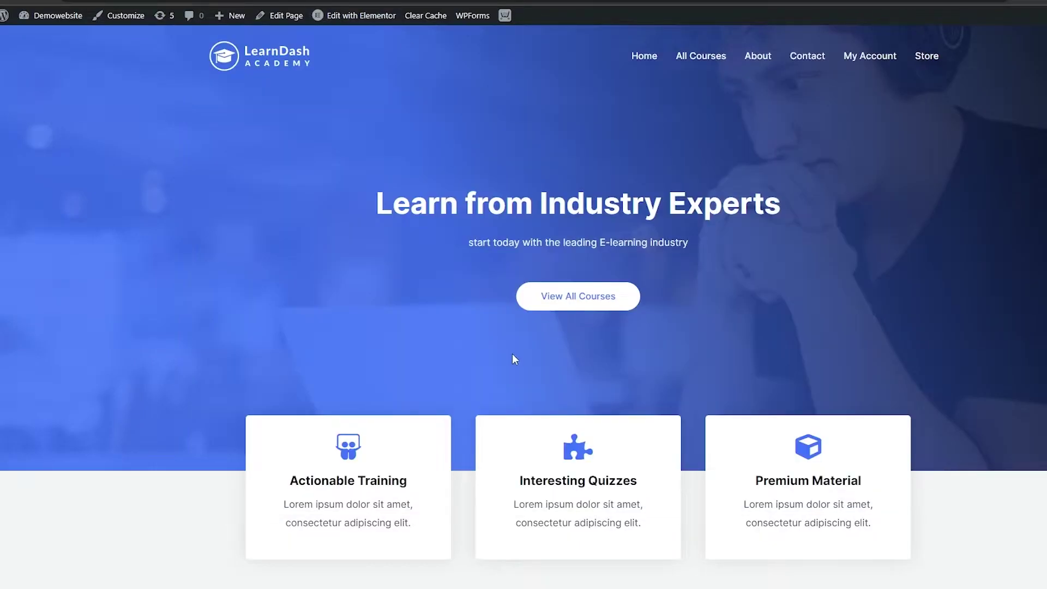
scroll(512, 356, down, 15)
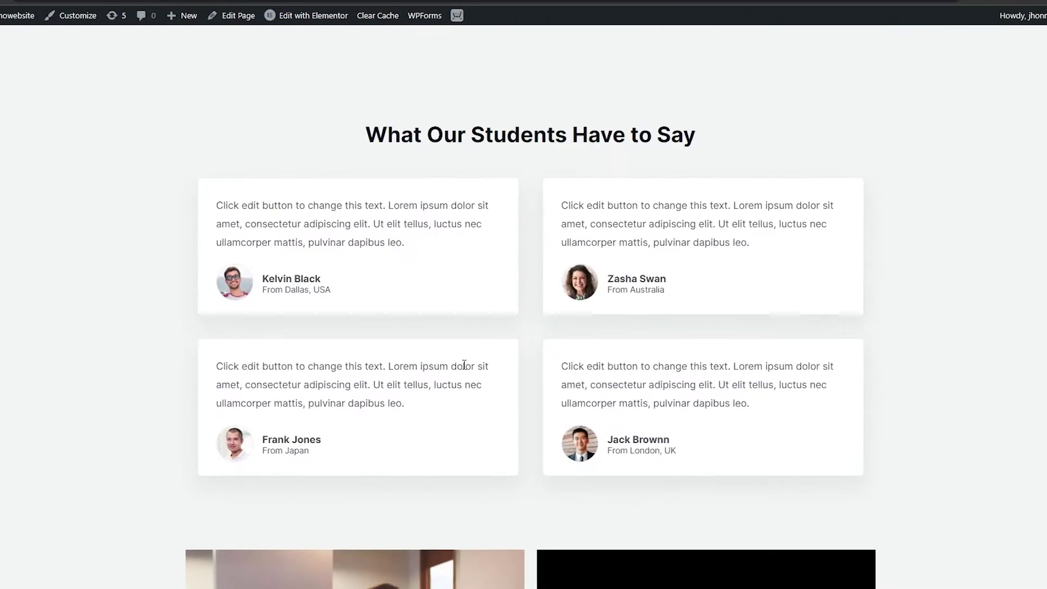
scroll(464, 365, down, 9)
scroll(461, 365, up, 5)
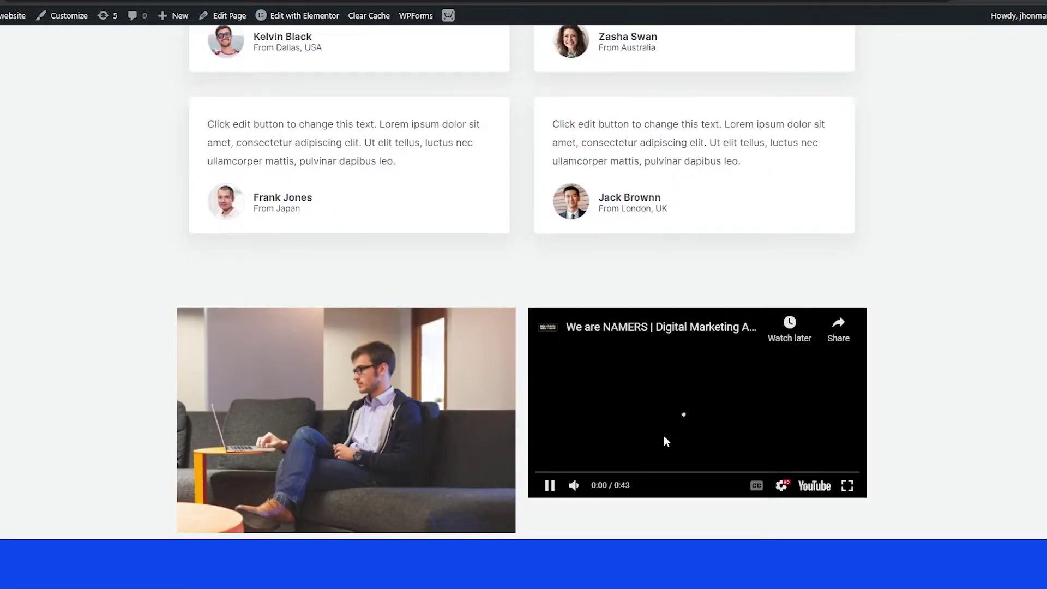
scroll(663, 436, up, 10)
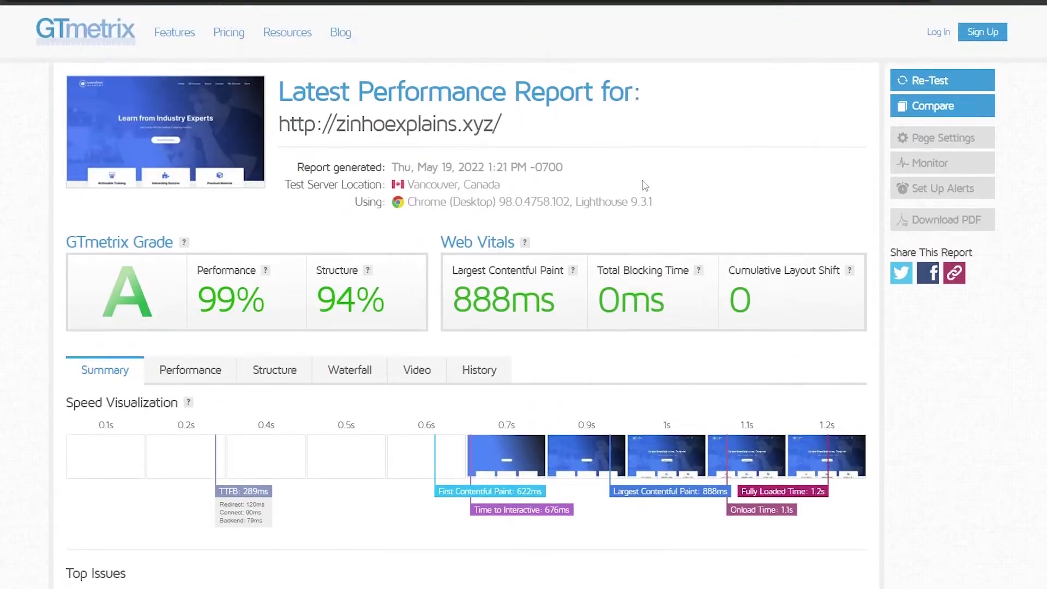
click(85, 25)
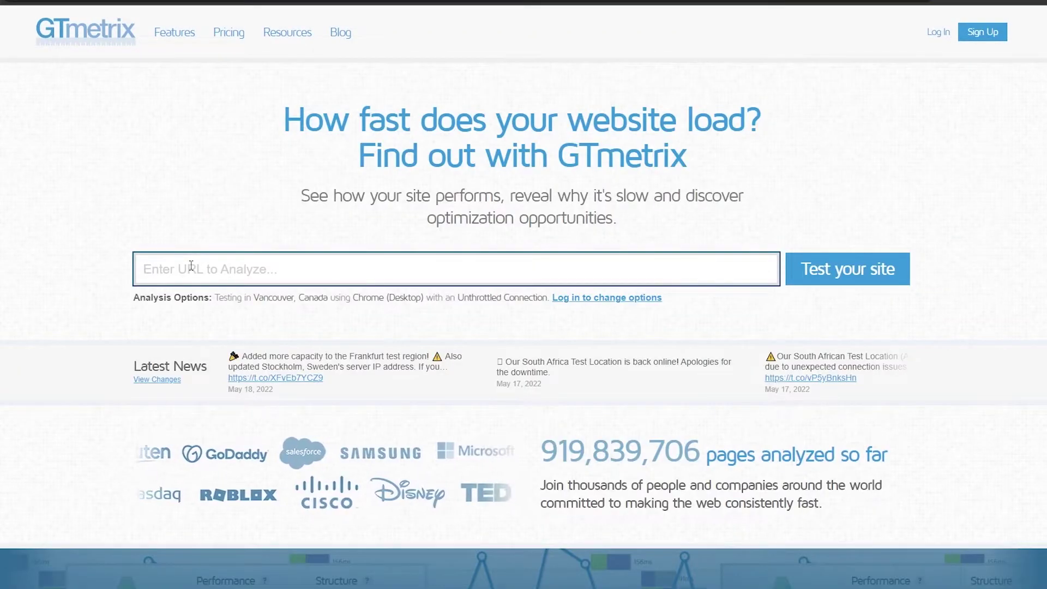
text(https://zinhoexplains.xyz/)
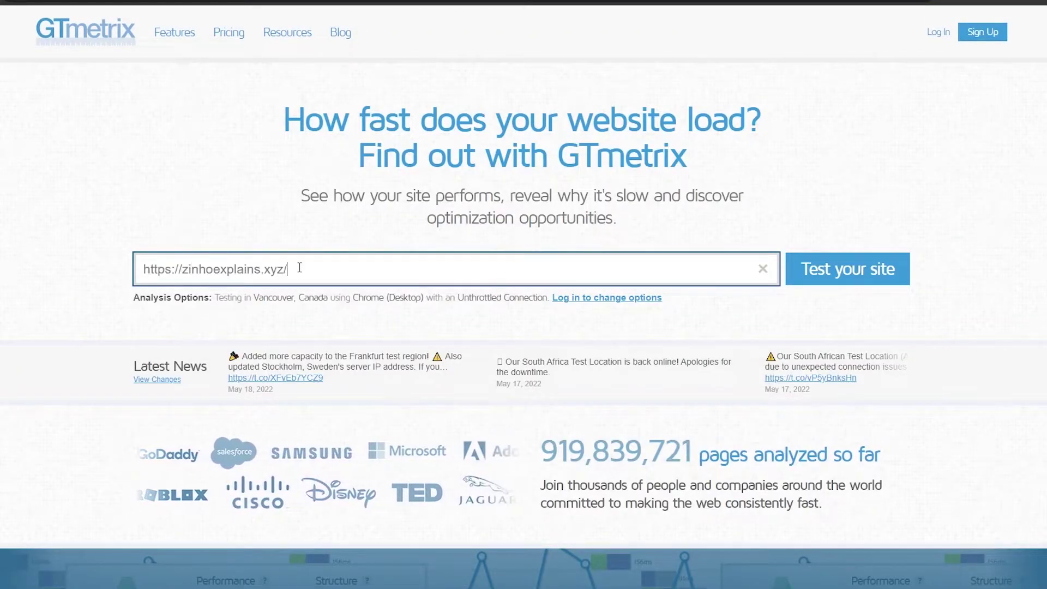
click(879, 269)
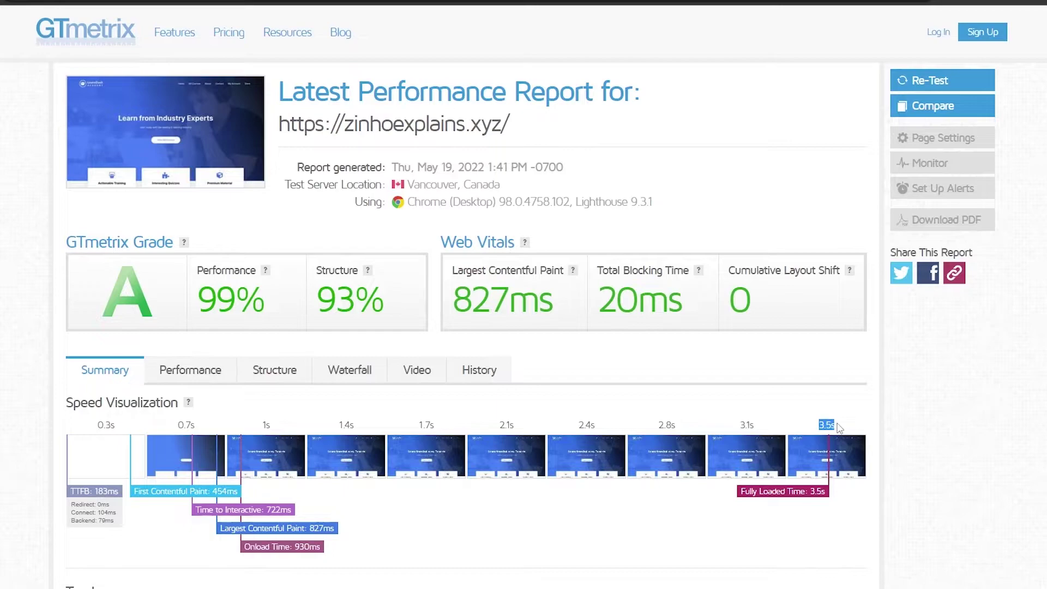
- Examine the new performance report's largest contentful paint, fully loaded time, top issues and page details
scroll(839, 428, down, 10)
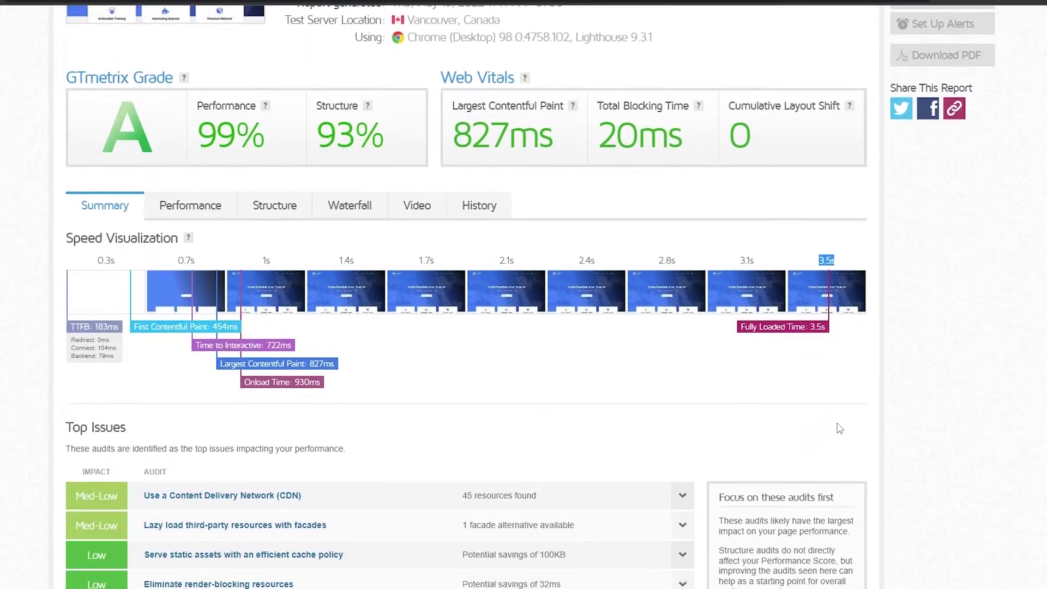
scroll(839, 428, down, 2)
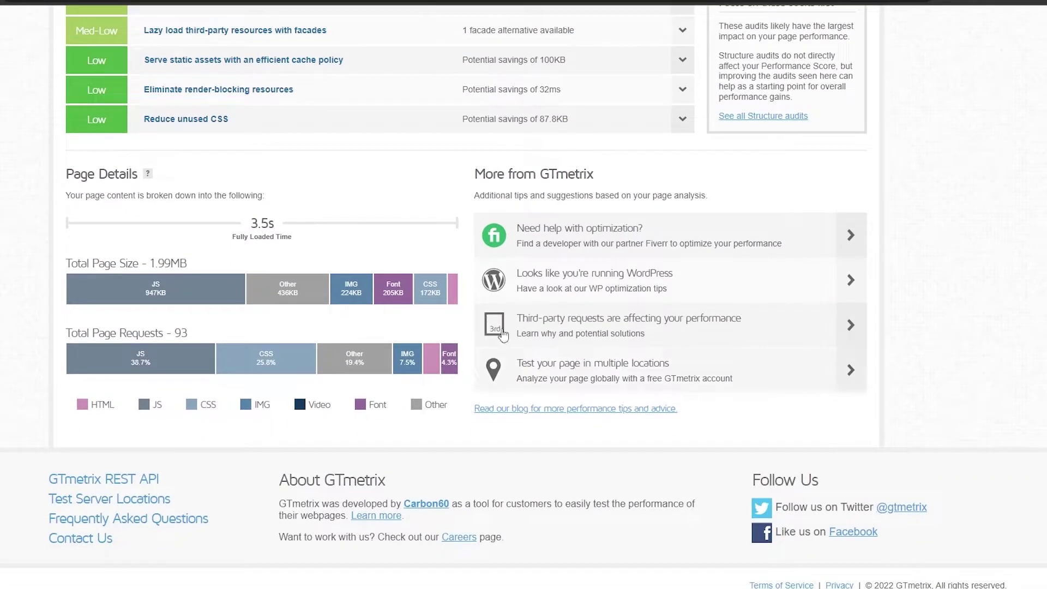
scroll(551, 276, up, 15)
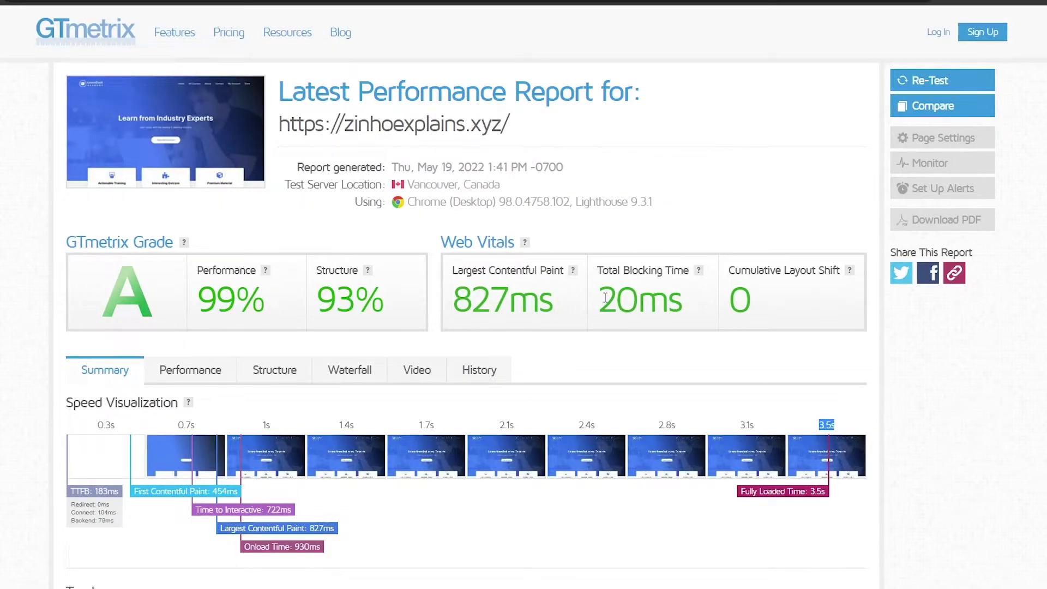
drag(452, 300, 510, 300)
scroll(507, 305, down, 6)
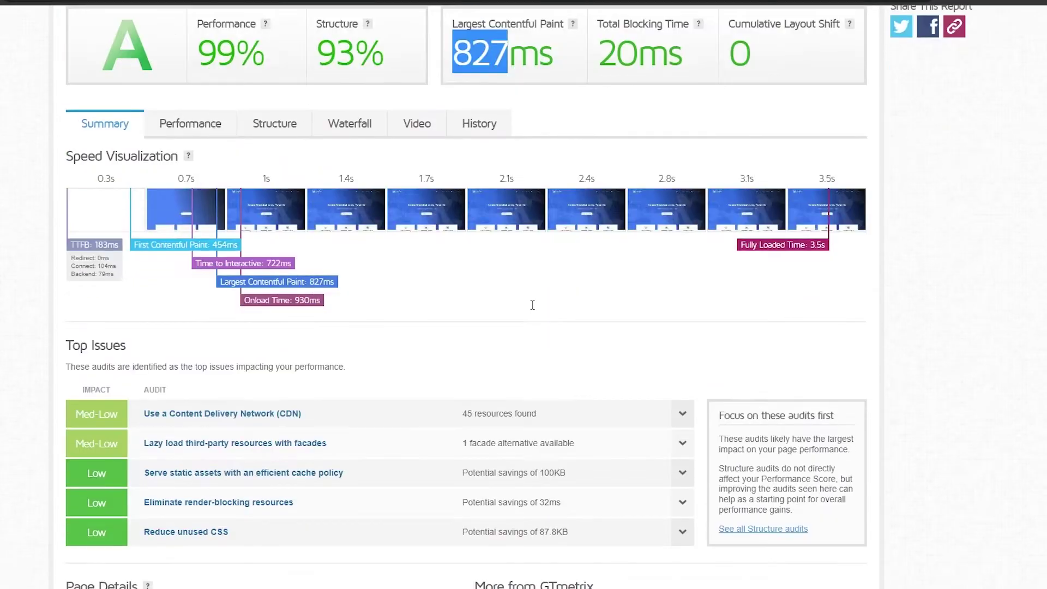
scroll(489, 307, down, 3)
scroll(355, 196, up, 3)
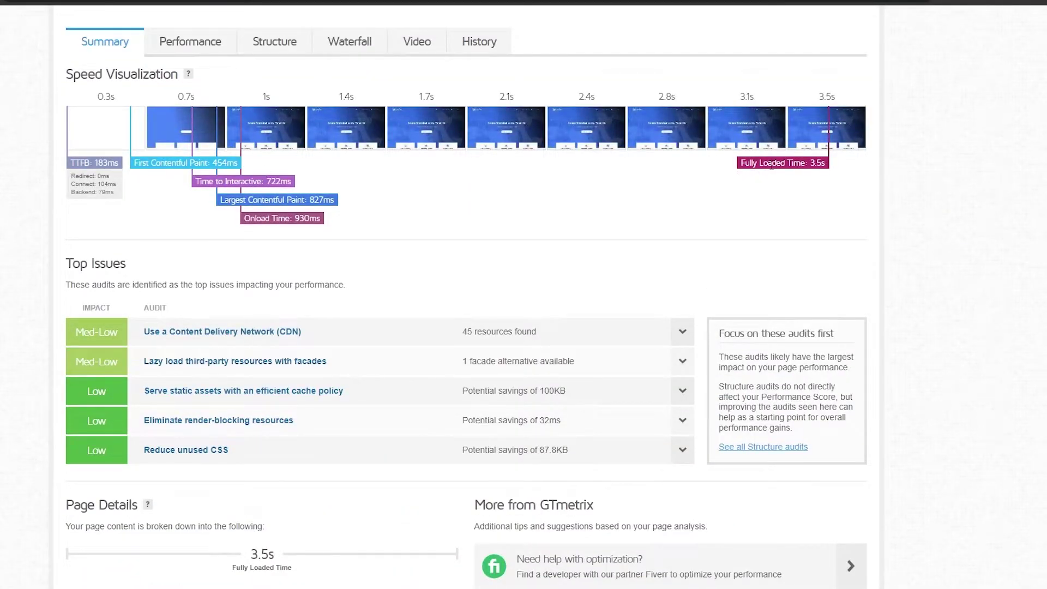
drag(771, 167, 827, 173)
click(812, 180)
scroll(545, 110, down, 5)
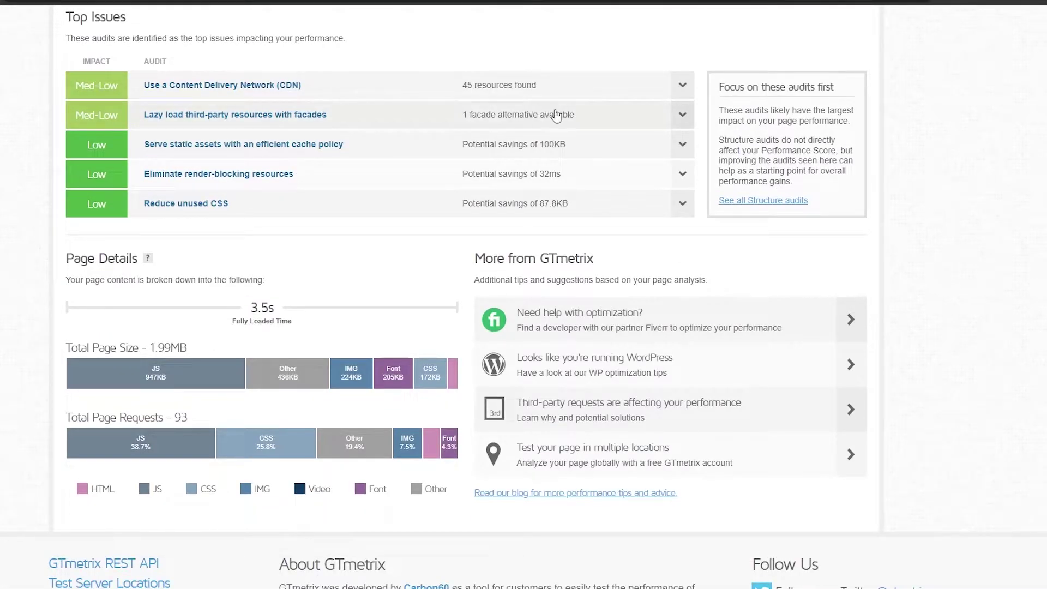
scroll(584, 167, down, 2)
scroll(867, 245, up, 15)
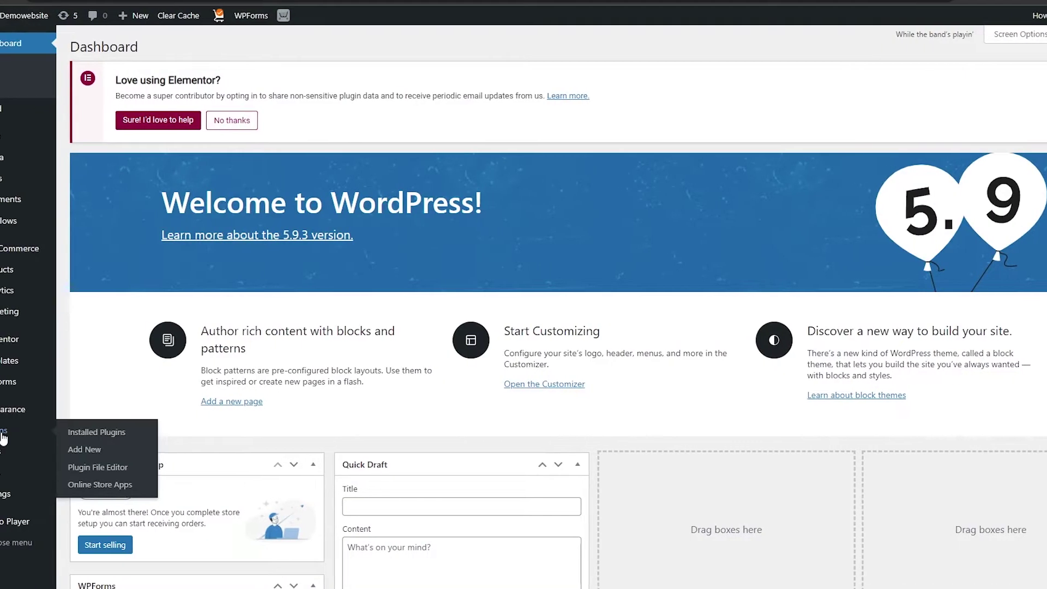
- Switch to the WordPress dashboard and search the plugin directory for "optimization"
mouse_move(57, 432)
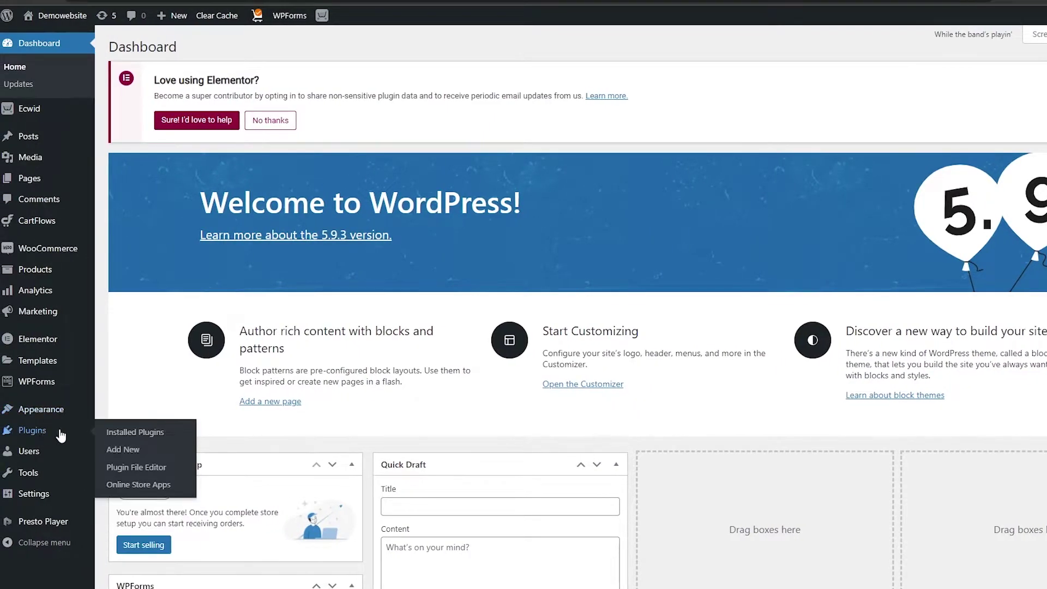
click(131, 456)
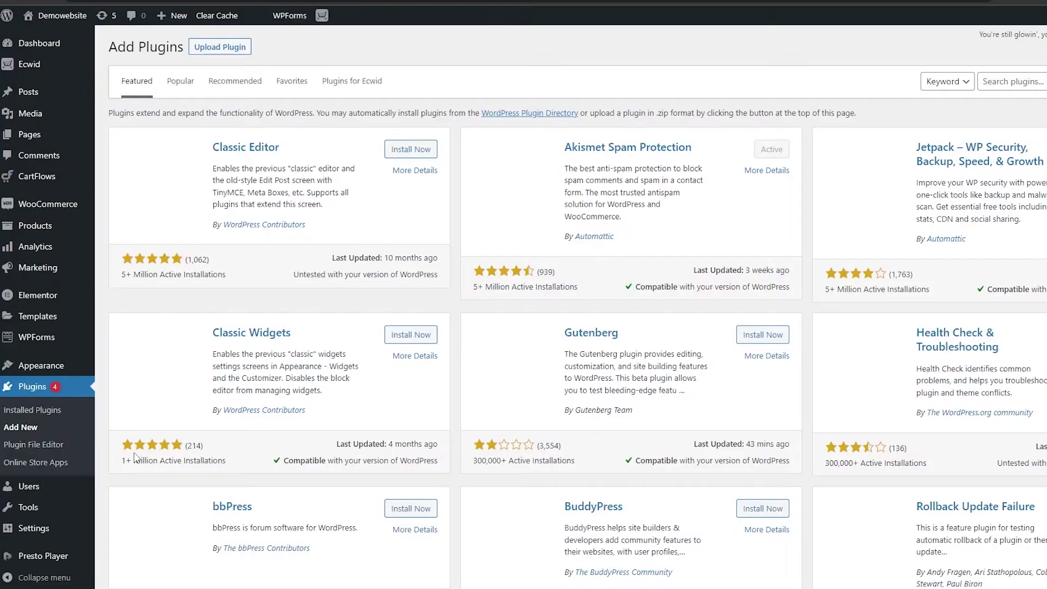
click(990, 81)
text(o)
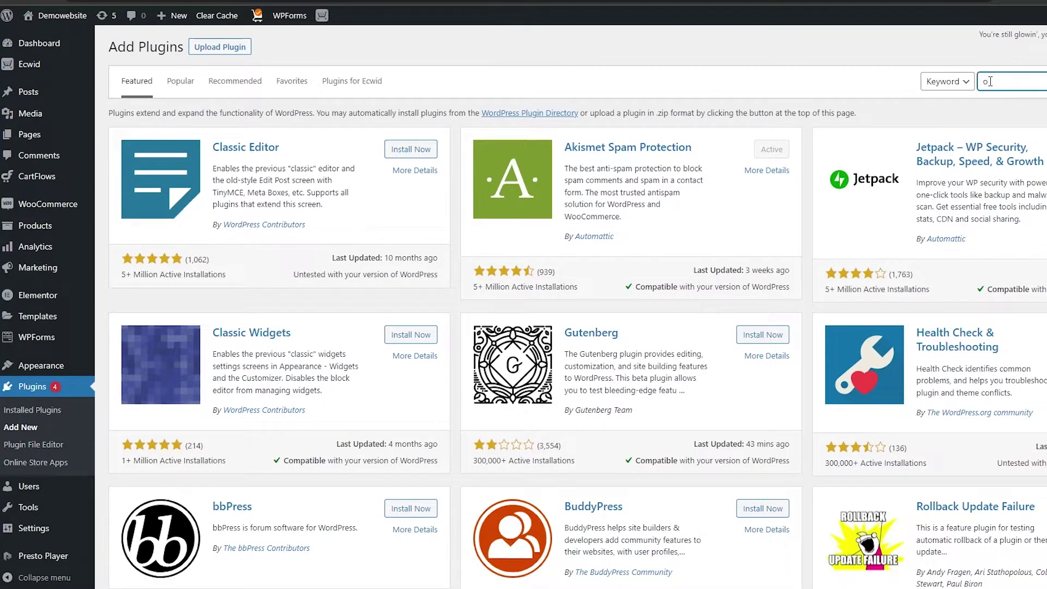
text(ptim)
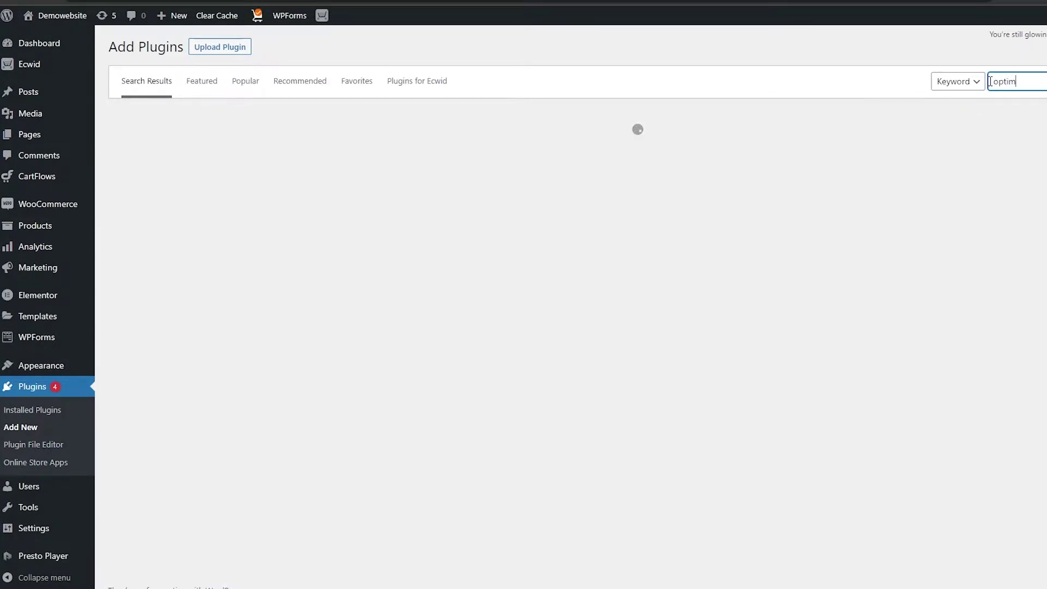
text(ization)
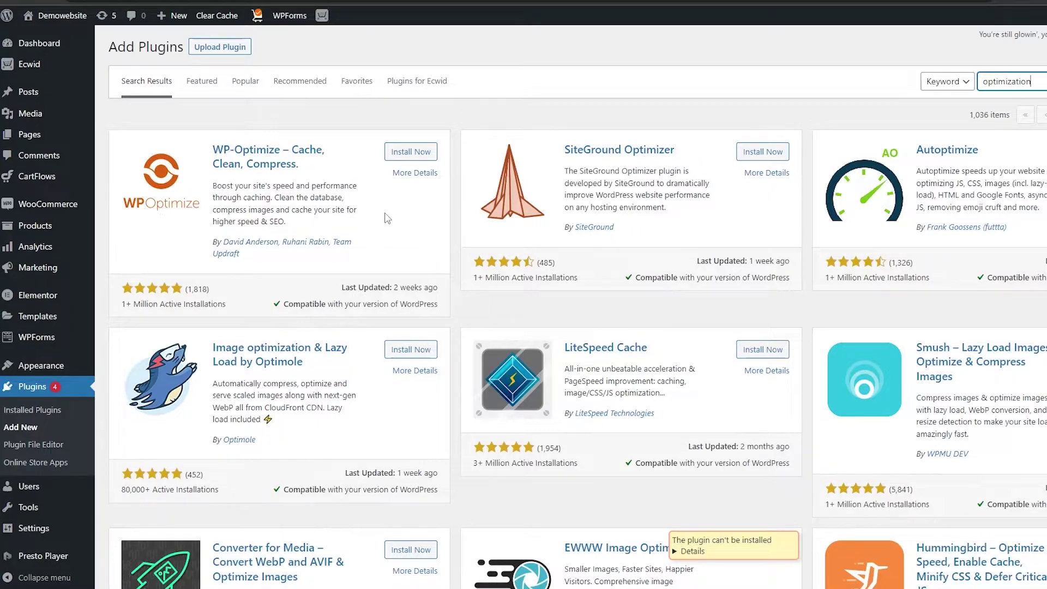
- Install and activate the "WP-Optimize – Cache, Clean, Compress." plugin
click(399, 157)
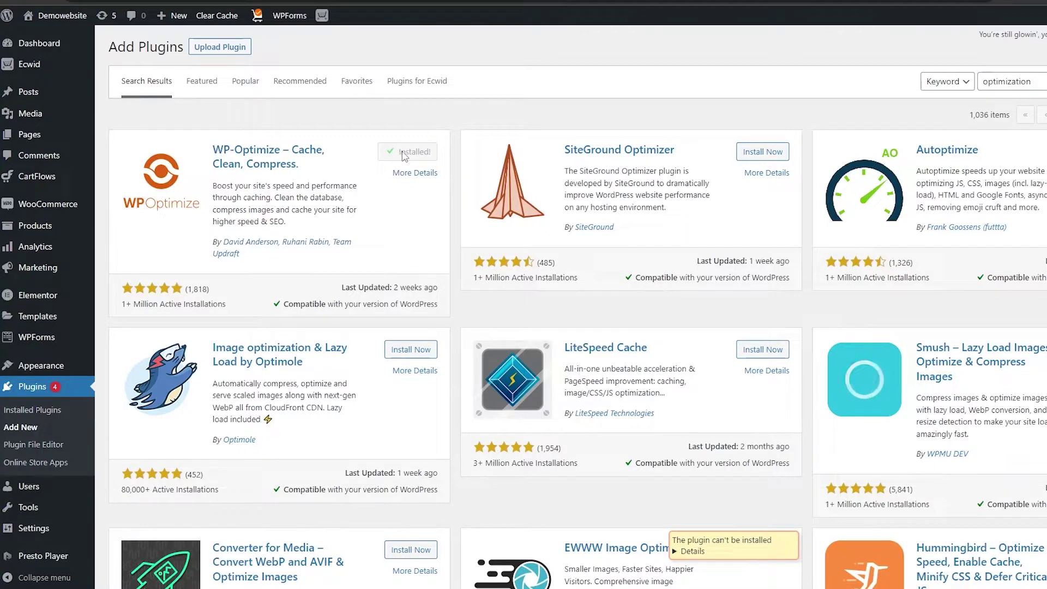
click(405, 155)
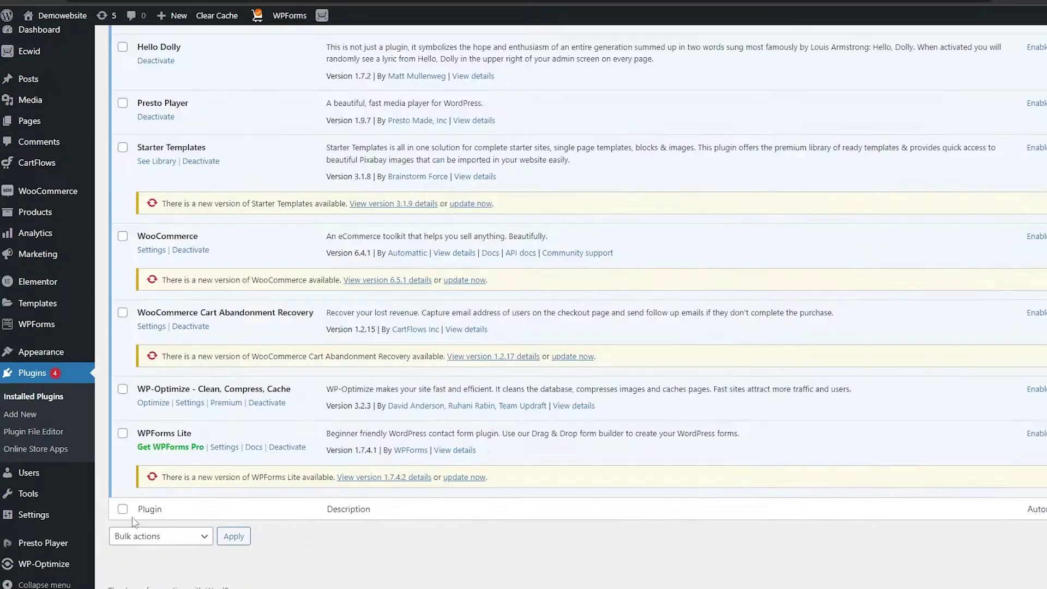
- Open the Database page of the WP-Optimize plugin
scroll(215, 337, up, 5)
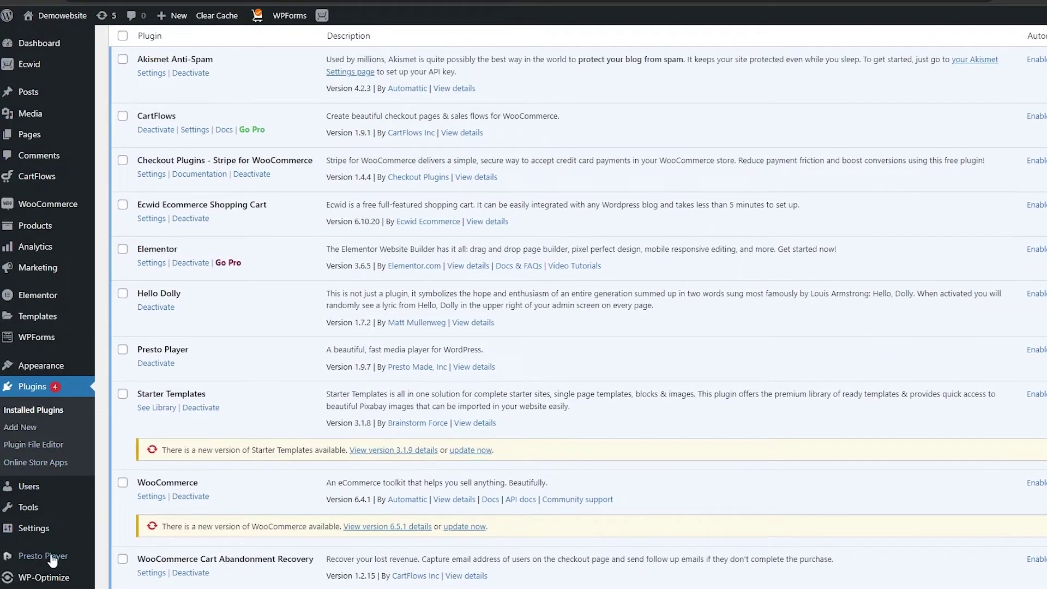
mouse_move(26, 573)
scroll(26, 573, down, 1)
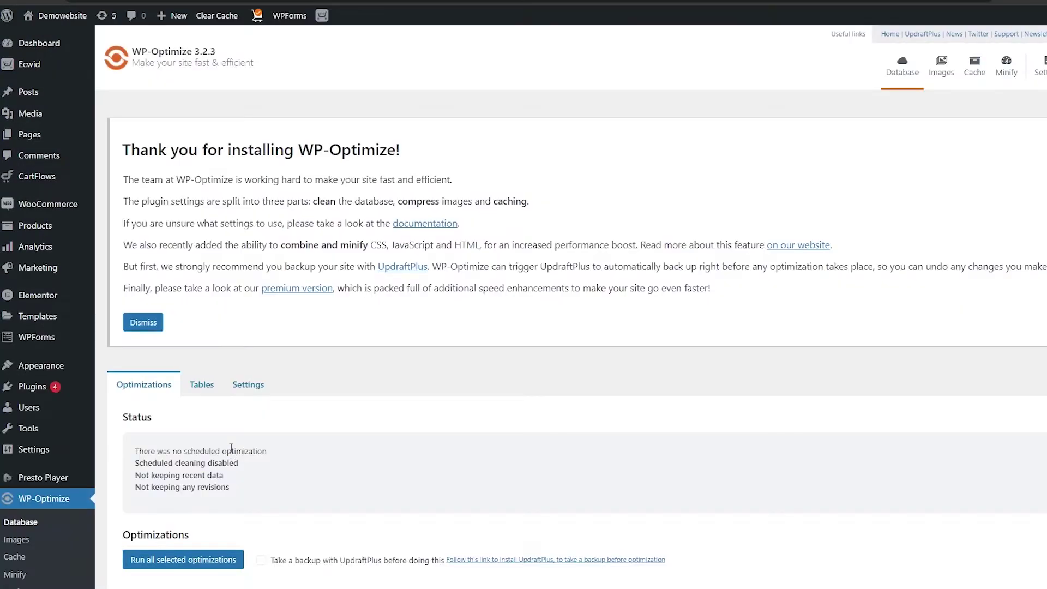
- Select every available database optimization in WP-Optimize and run them all
scroll(290, 322, down, 3)
scroll(290, 322, down, 4)
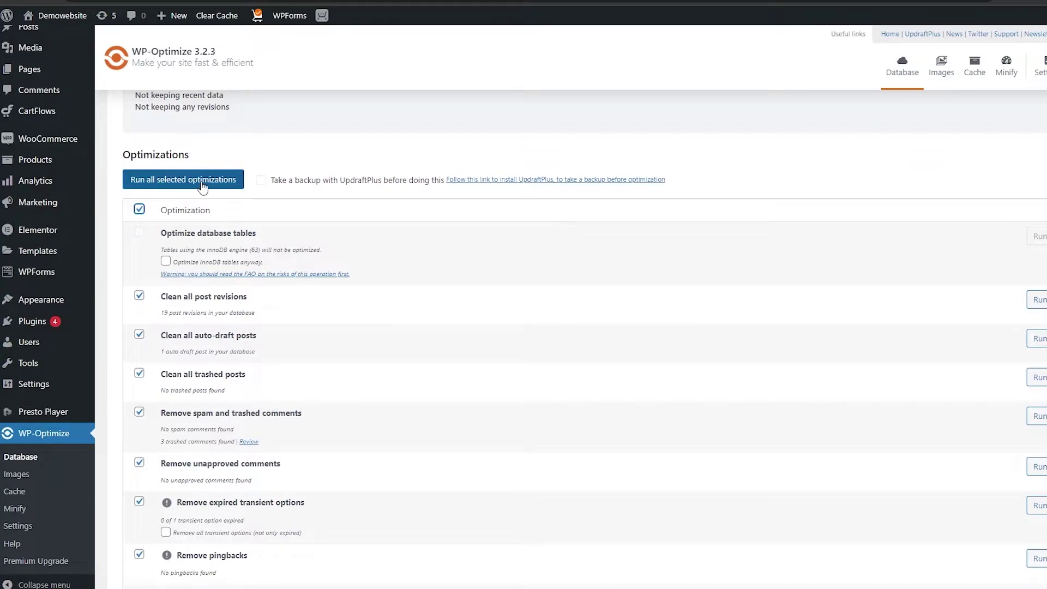
scroll(202, 187, down, 5)
scroll(173, 307, up, 7)
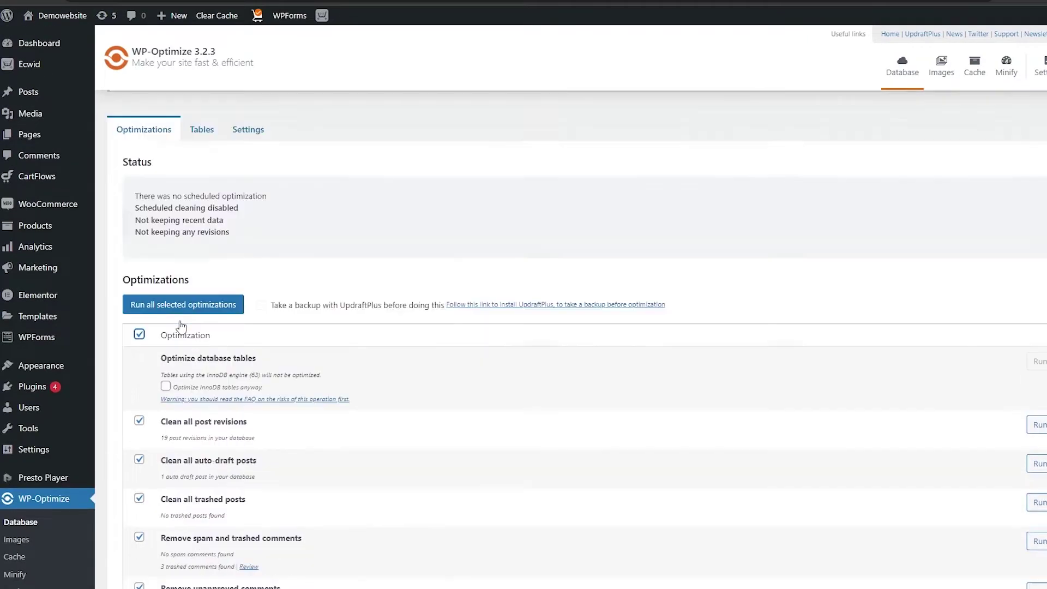
click(178, 327)
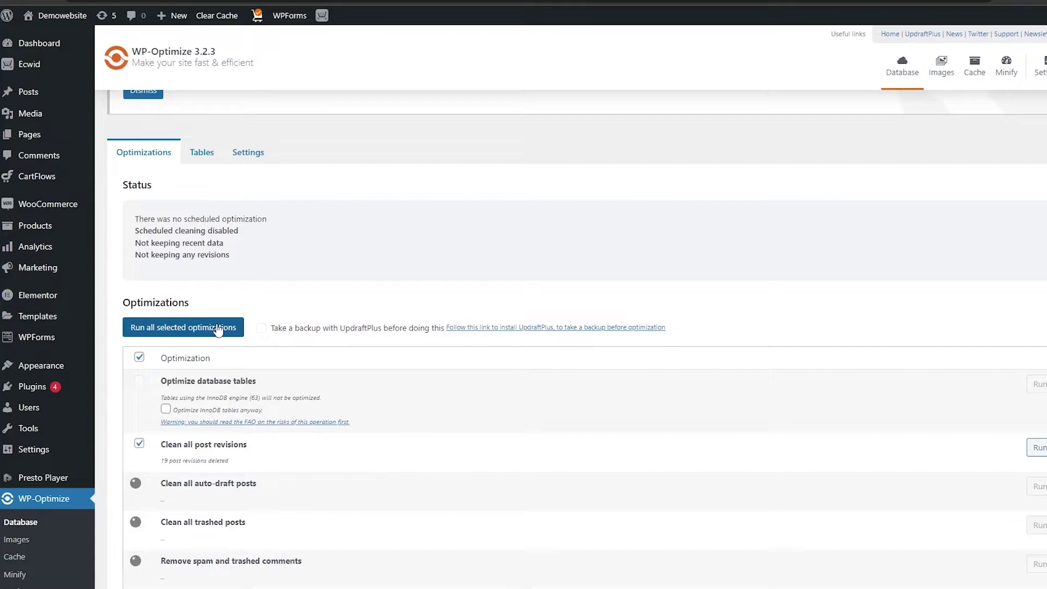
- Look over the completed database optimizations and open the Images page of WP-Optimize
scroll(218, 329, down, 1)
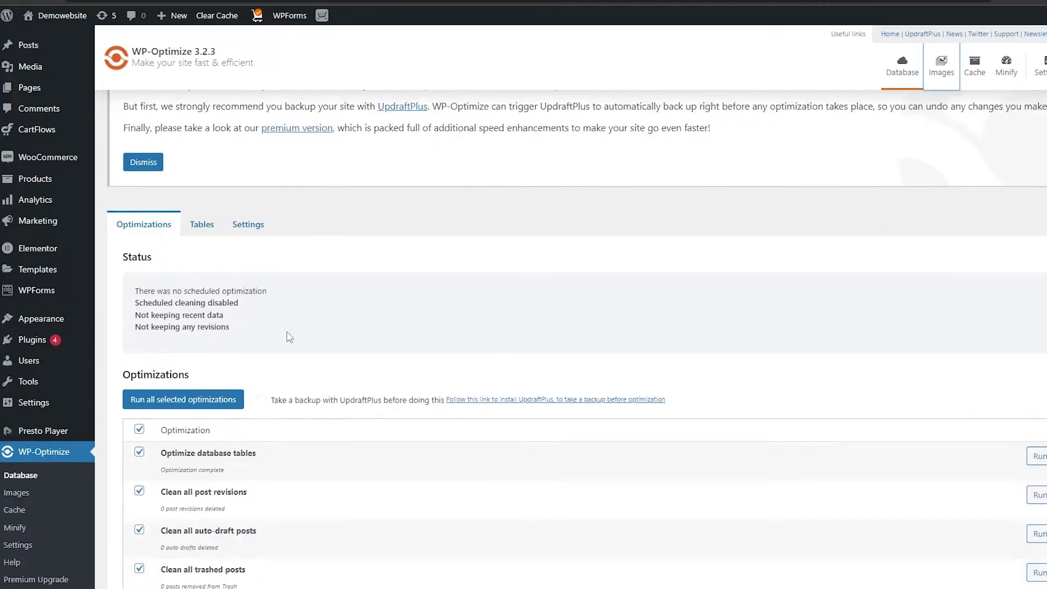
scroll(498, 225, down, 7)
scroll(292, 341, up, 6)
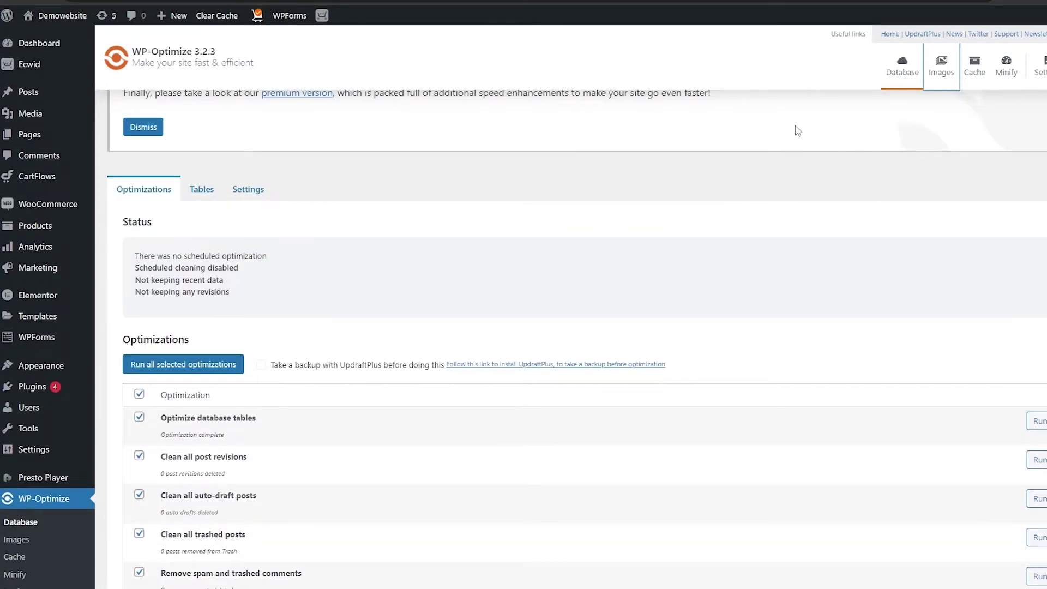
click(940, 86)
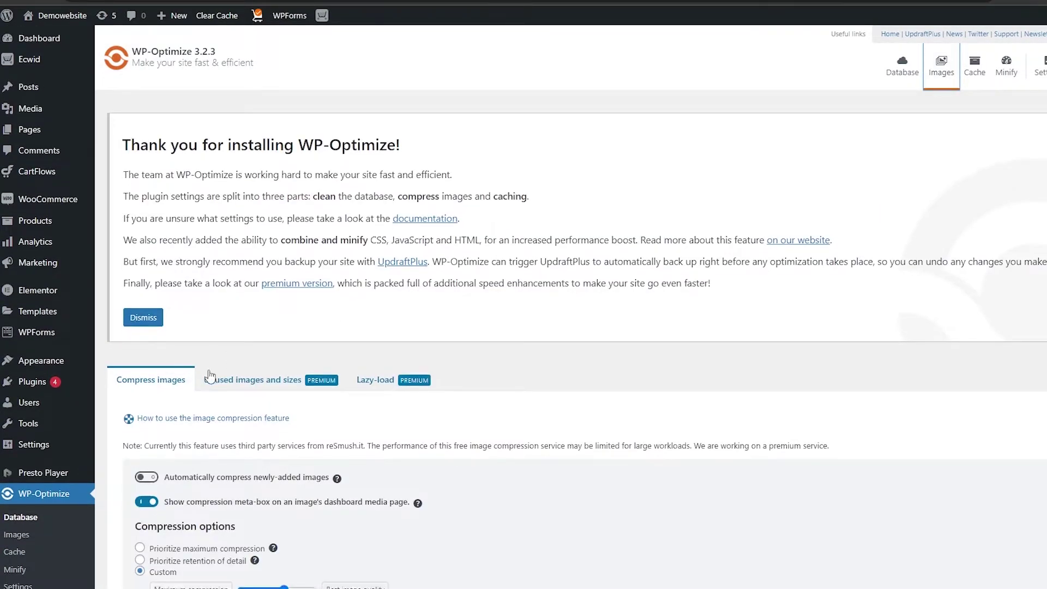
- Select all uncompressed images in WP-Optimize and compress them
scroll(262, 327, down, 5)
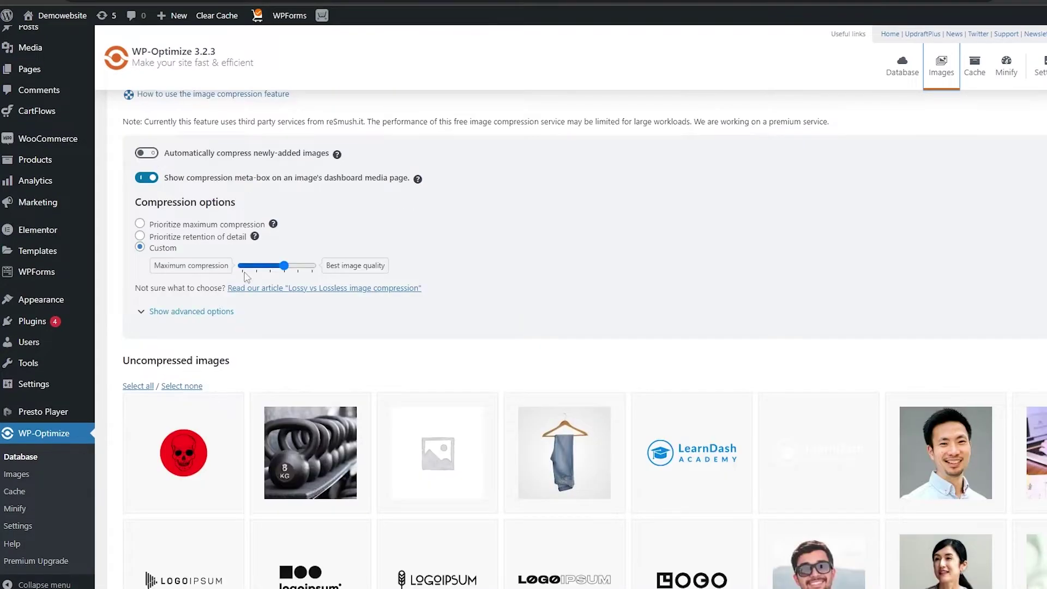
scroll(137, 294, down, 3)
click(139, 224)
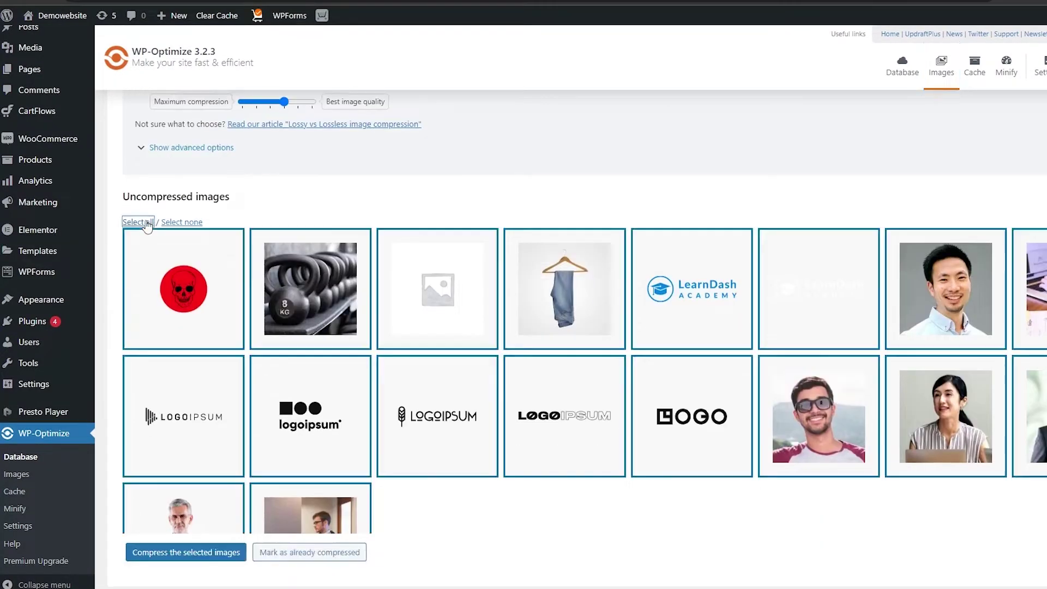
scroll(149, 232, down, 1)
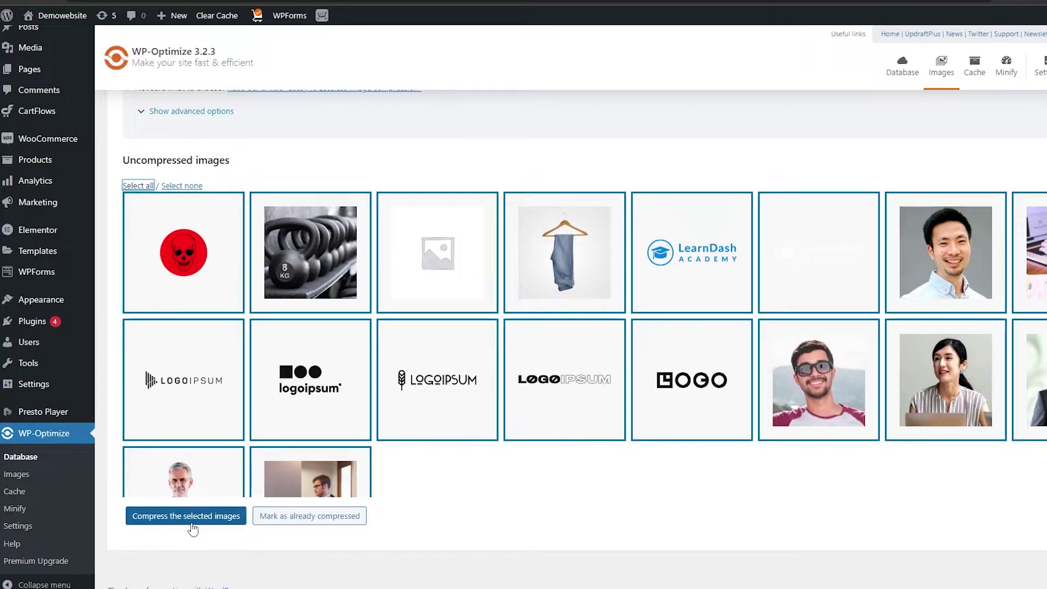
click(192, 526)
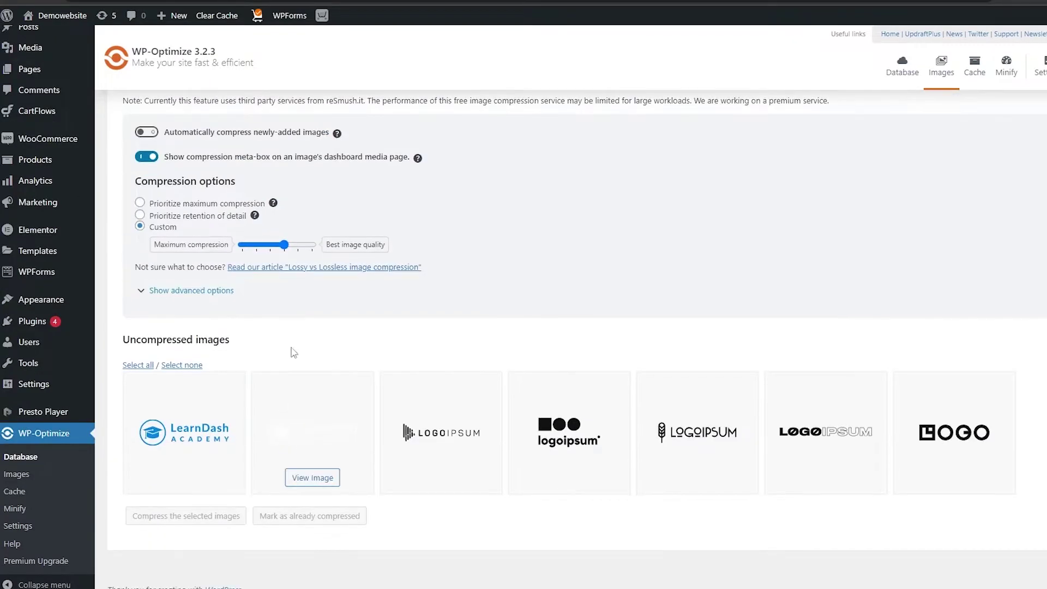
- Set the image compression option to "Prioritize maximum compression" and enable automatic compression of newly-added images
drag(284, 245, 242, 252)
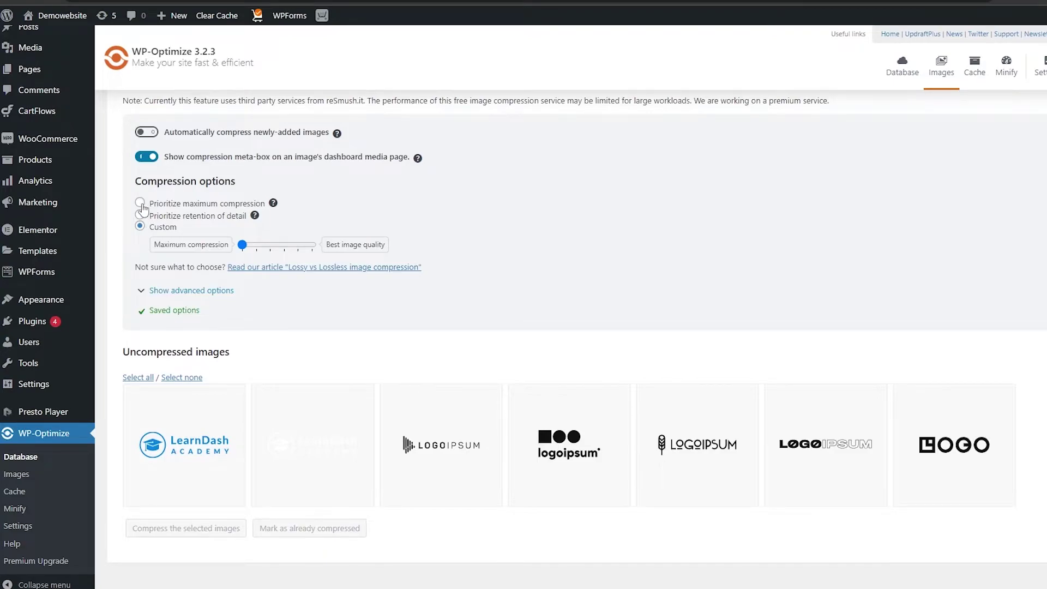
click(140, 203)
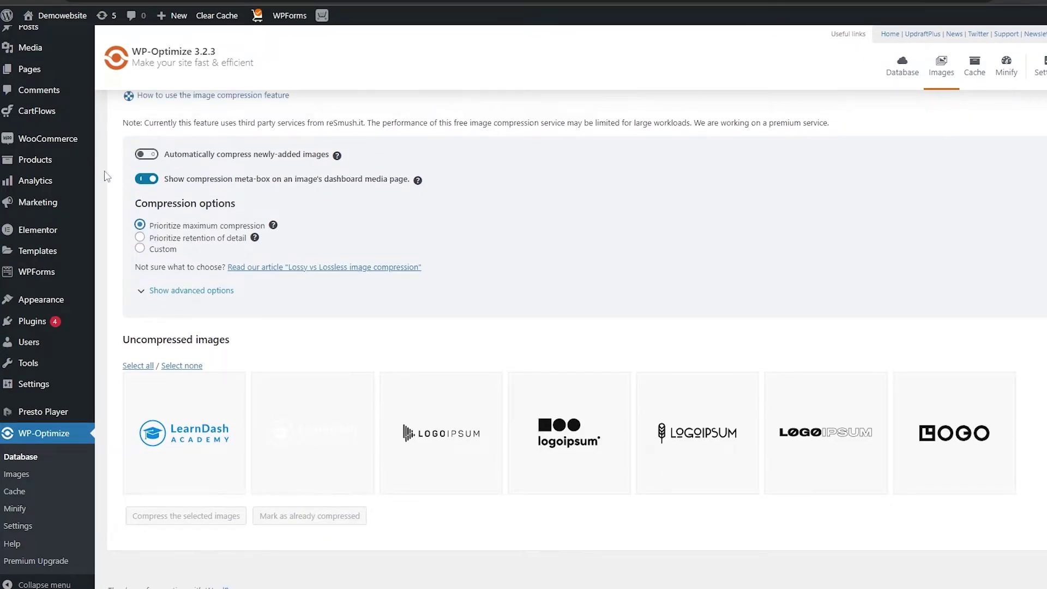
click(147, 158)
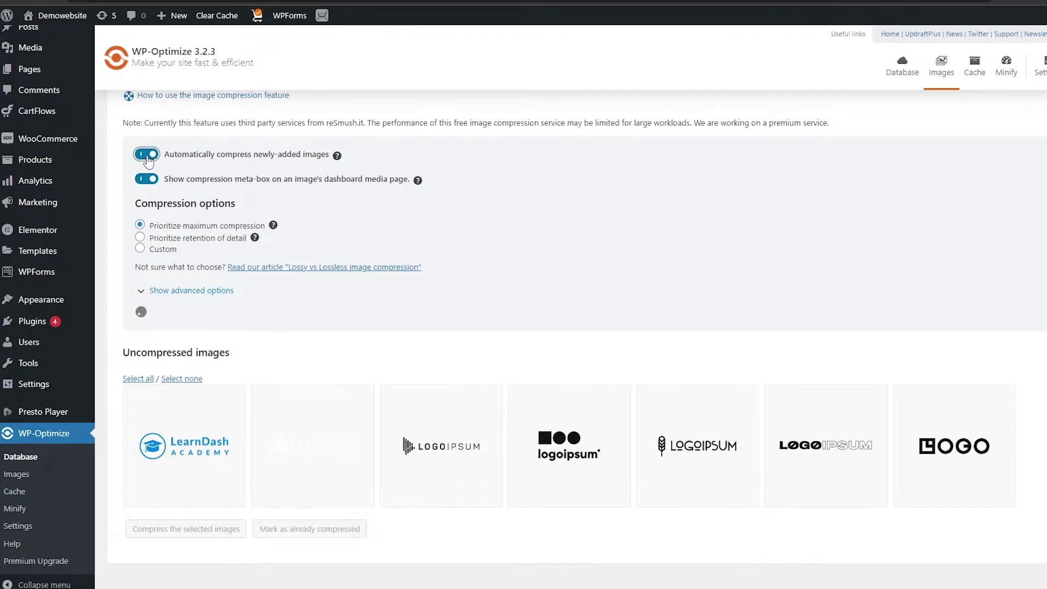
mouse_move(213, 430)
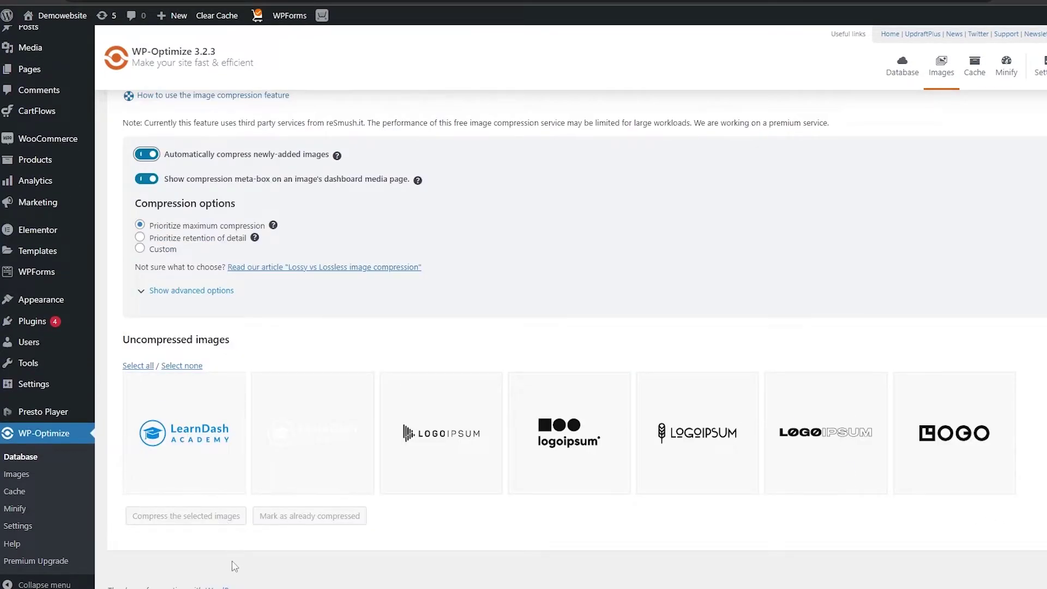
scroll(523, 381, up, 5)
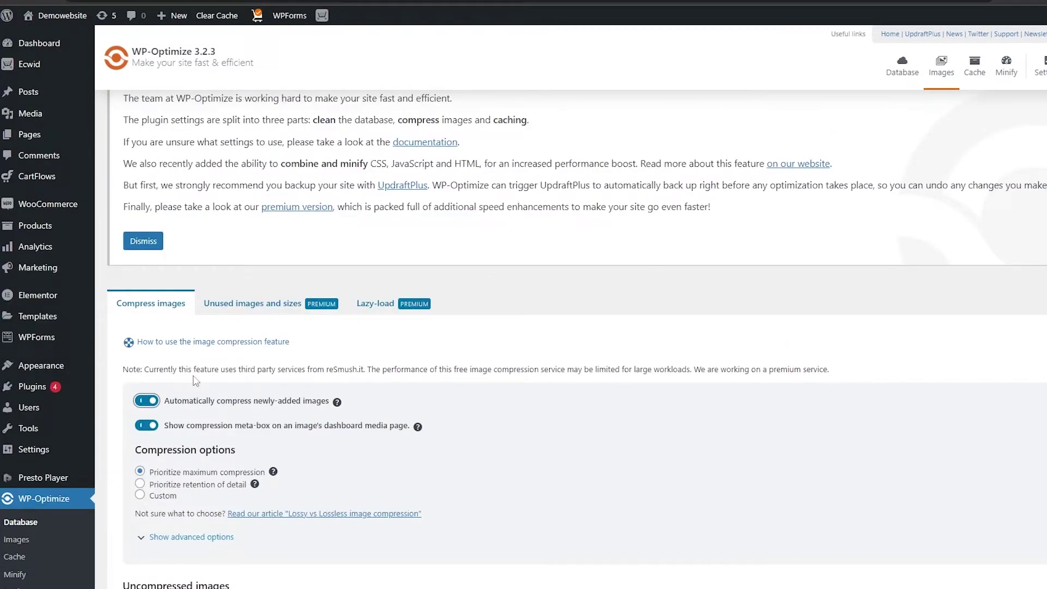
scroll(227, 288, down, 4)
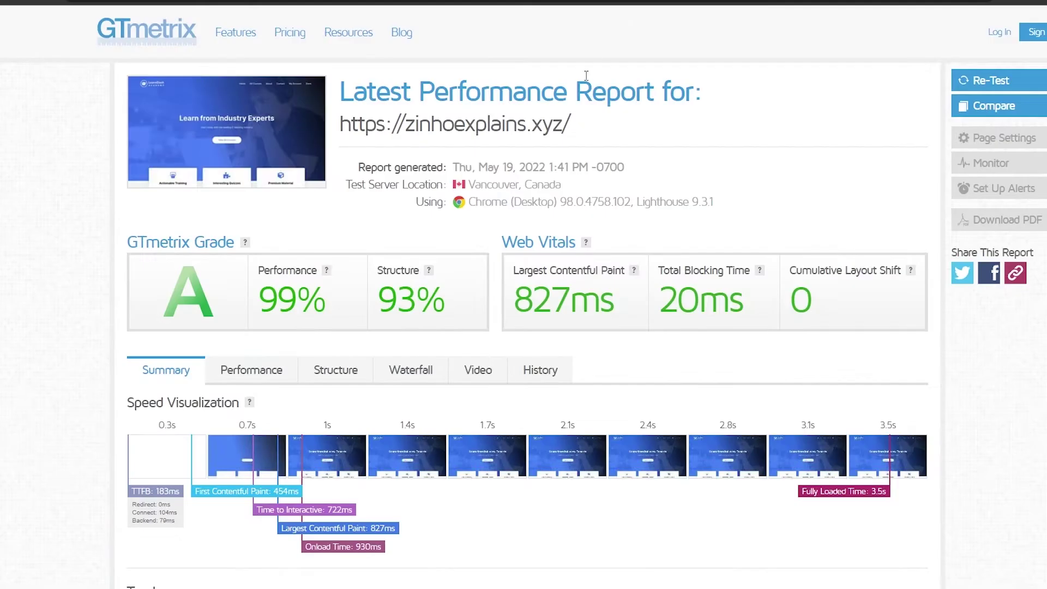
- Switch to GTmetrix and run a new speed test for zinhoexplains.xyz/
click(463, 133)
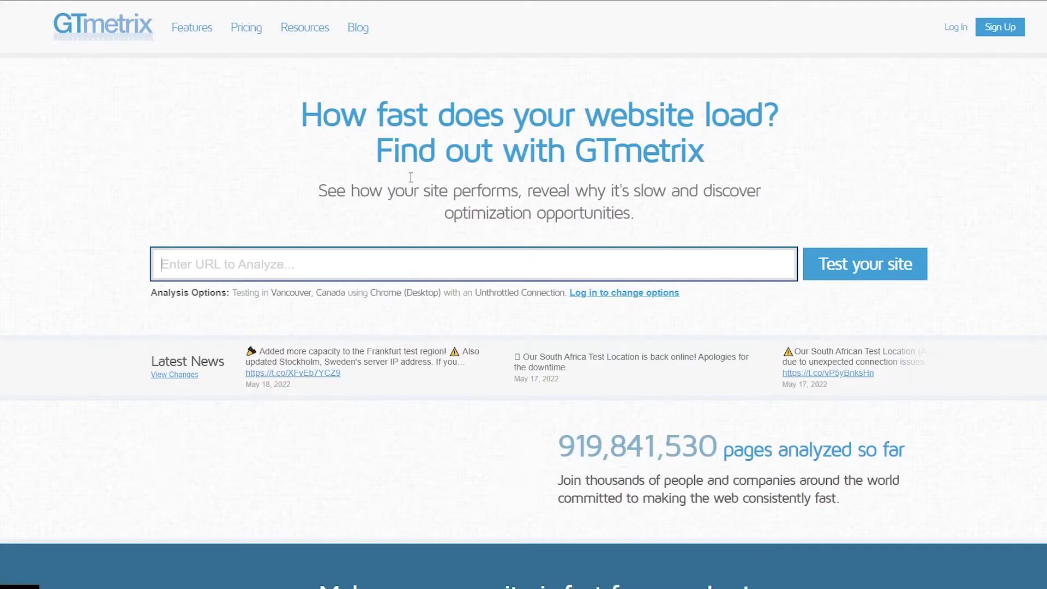
text(zinhoexplains.xyz/)
key(Return)
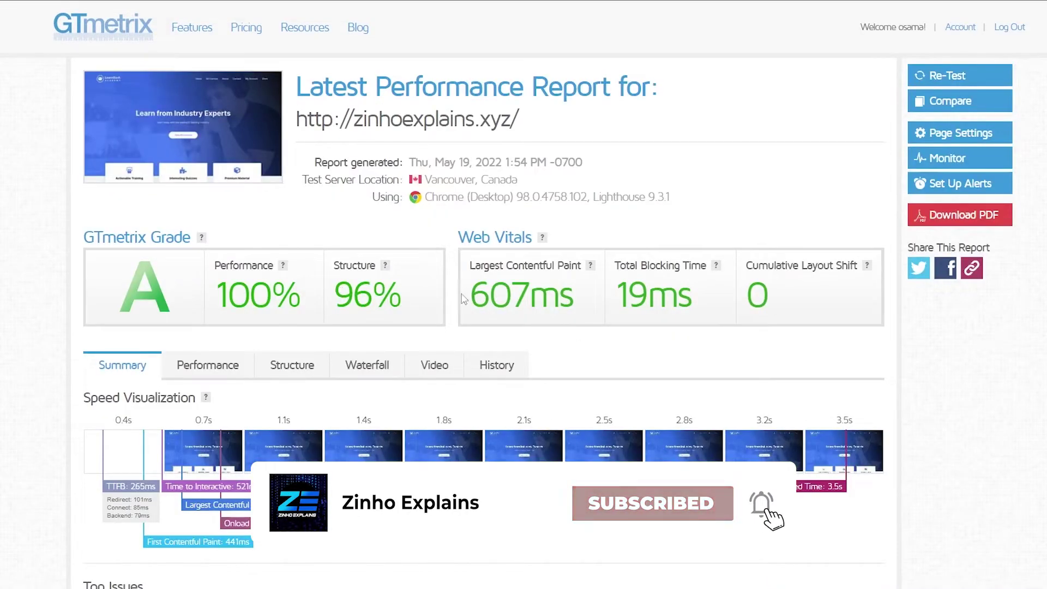
- Examine the Largest Contentful Paint and fully loaded time in the new GTmetrix report, glancing at the website's image and video section
drag(476, 297, 573, 306)
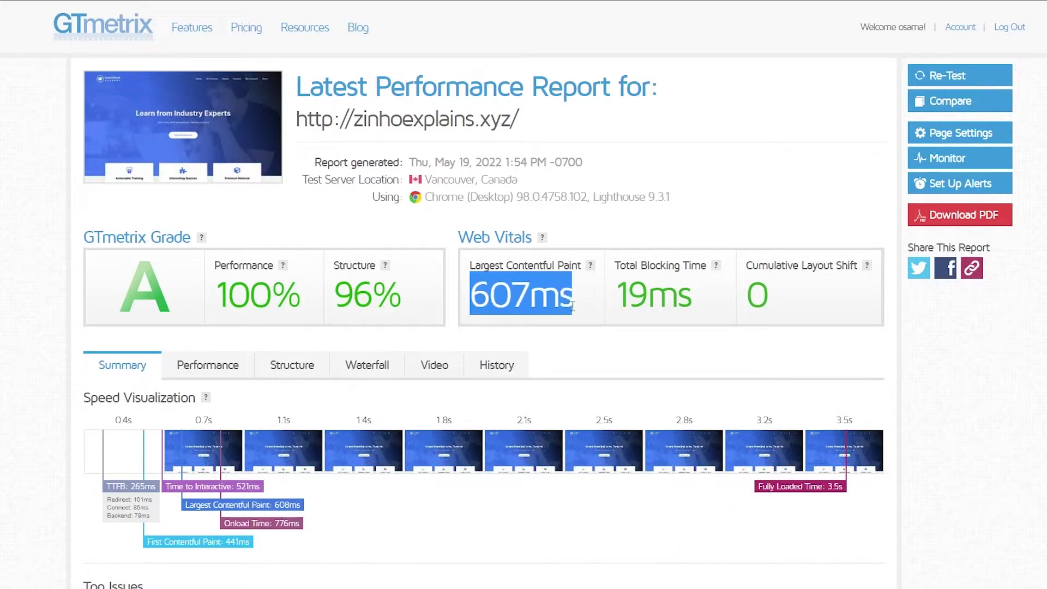
click(584, 325)
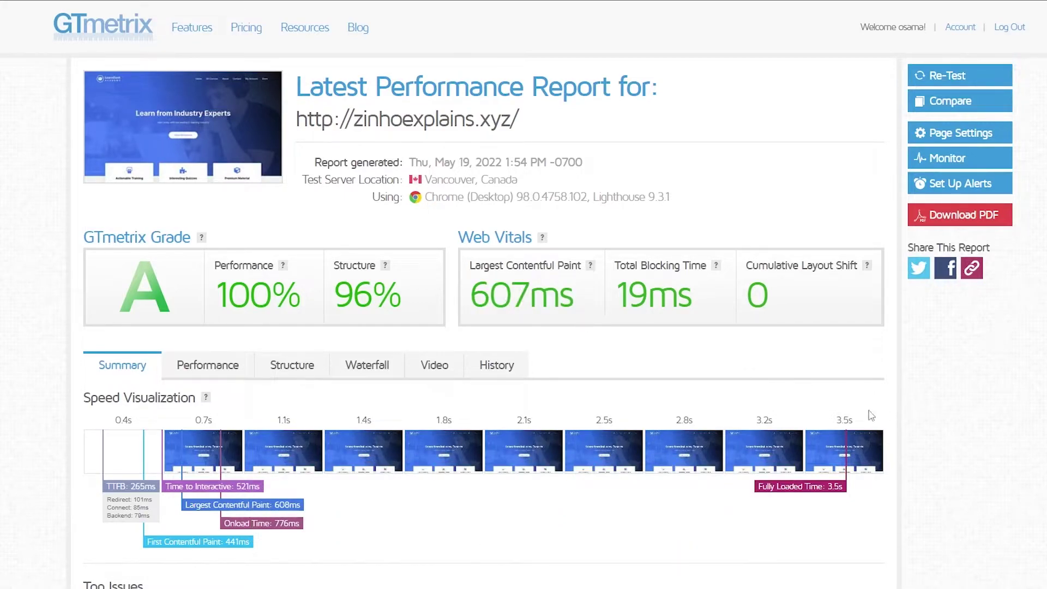
mouse_move(839, 418)
mouse_down()
mouse_move(905, 420)
mouse_move(858, 426)
mouse_up()
click(959, 396)
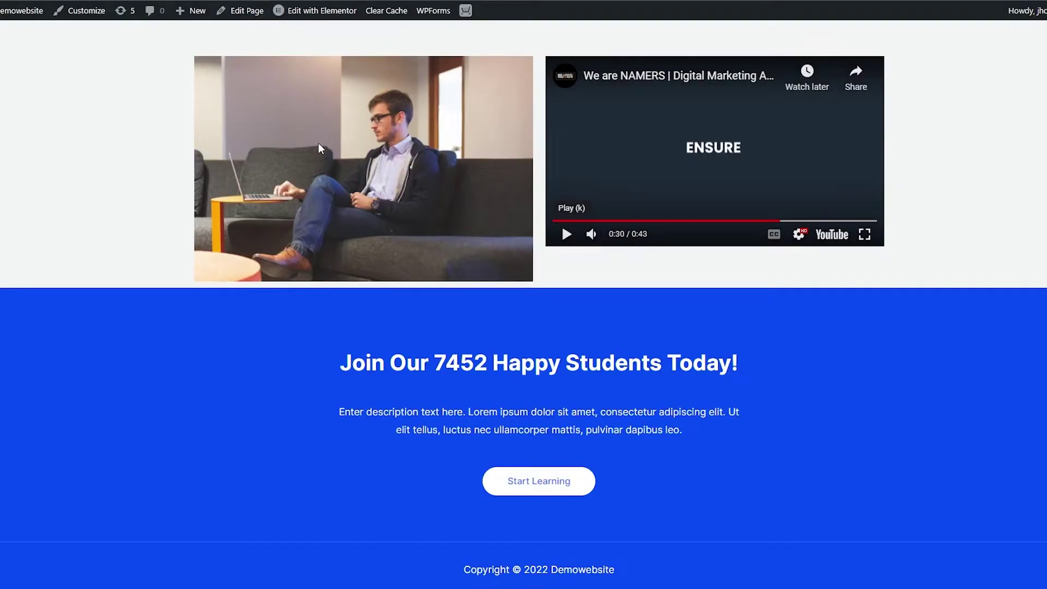
scroll(320, 149, up, 5)
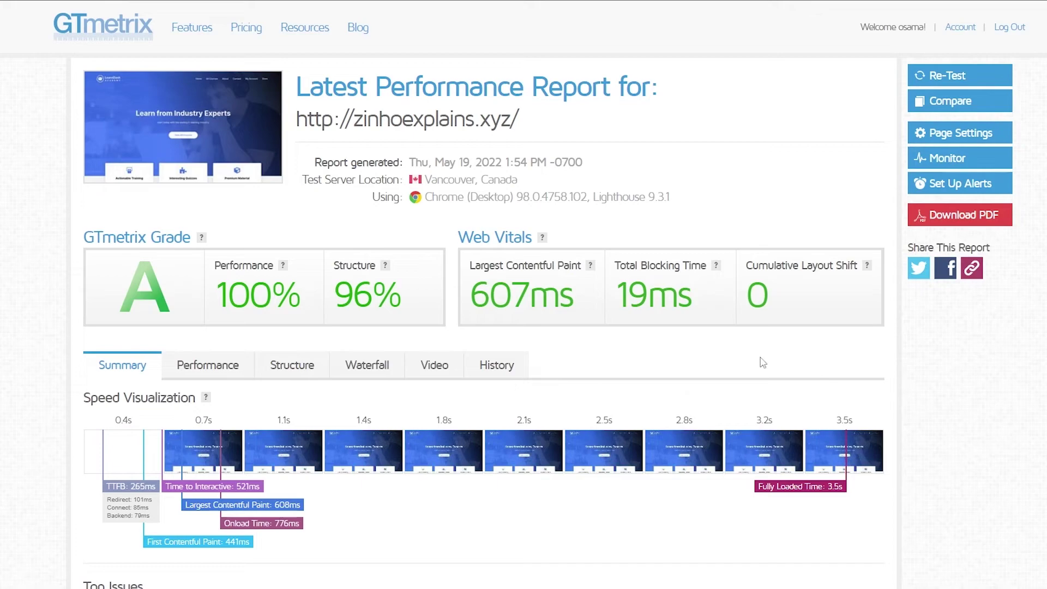
scroll(805, 382, down, 2)
drag(835, 342, 868, 341)
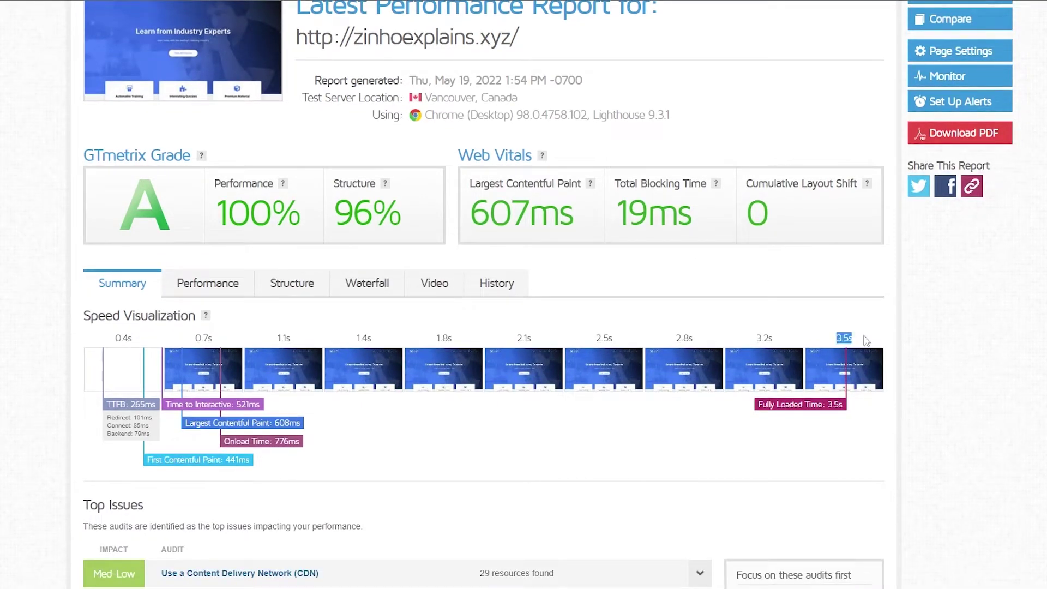
click(1039, 348)
scroll(1036, 345, up, 2)
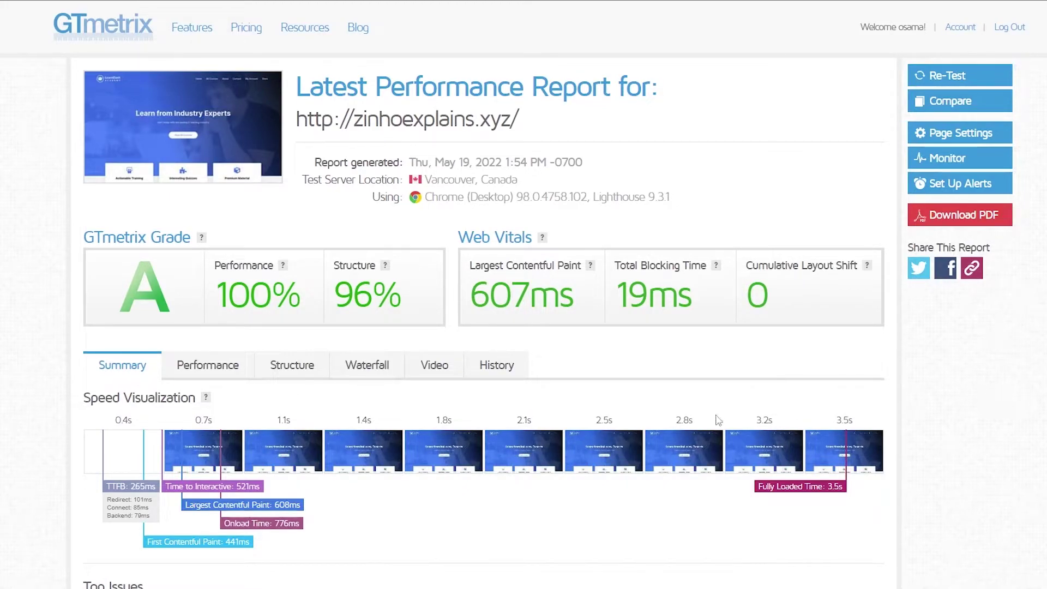
- Examine the report's Top Issues and the Page Details breakdown of page size and requests by content type
scroll(761, 427, down, 3)
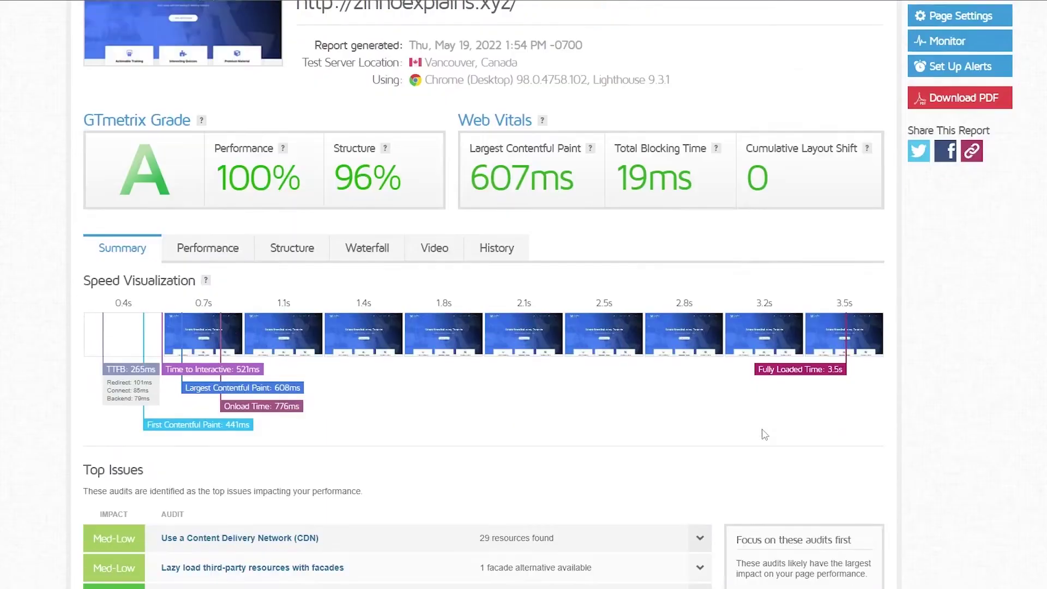
scroll(173, 290, down, 9)
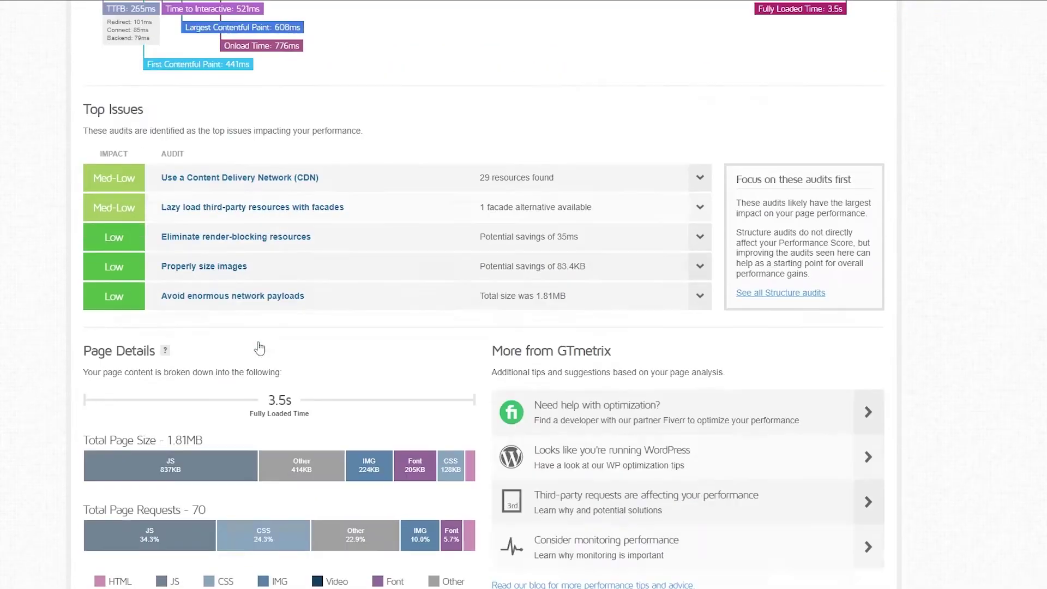
mouse_move(173, 290)
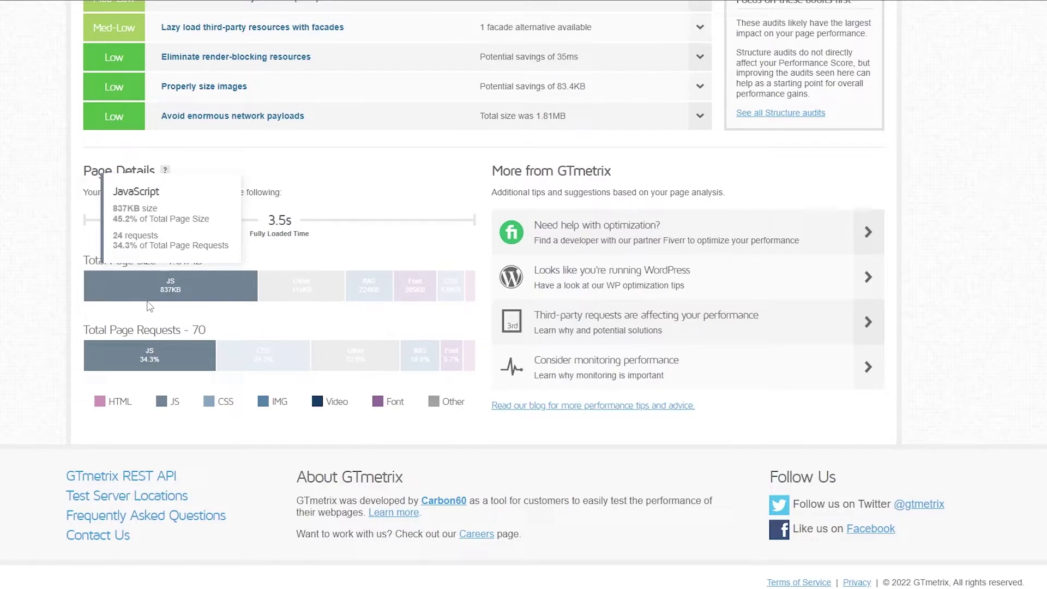
mouse_move(299, 304)
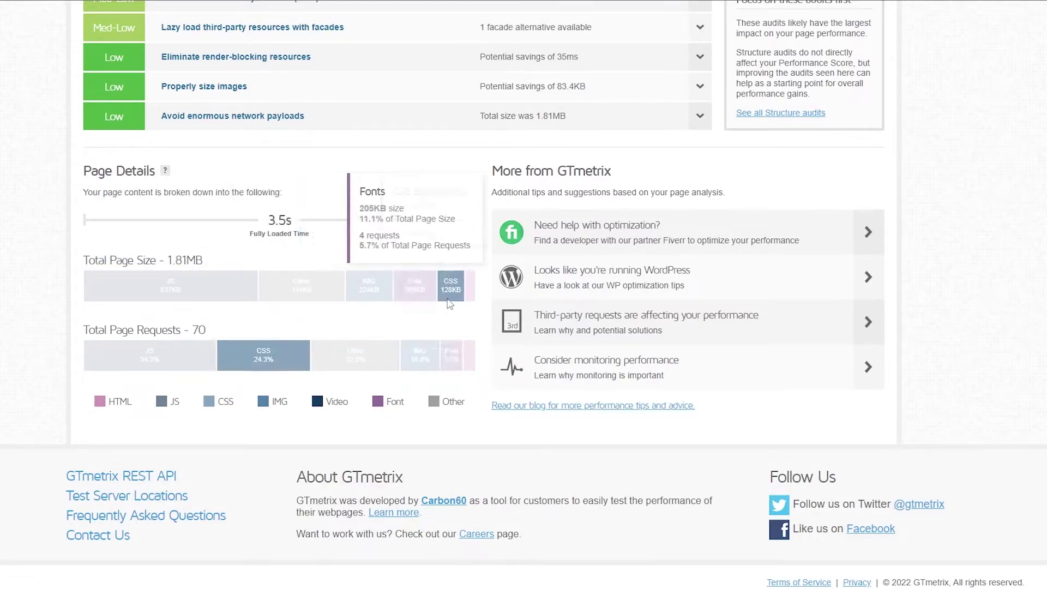
mouse_move(474, 304)
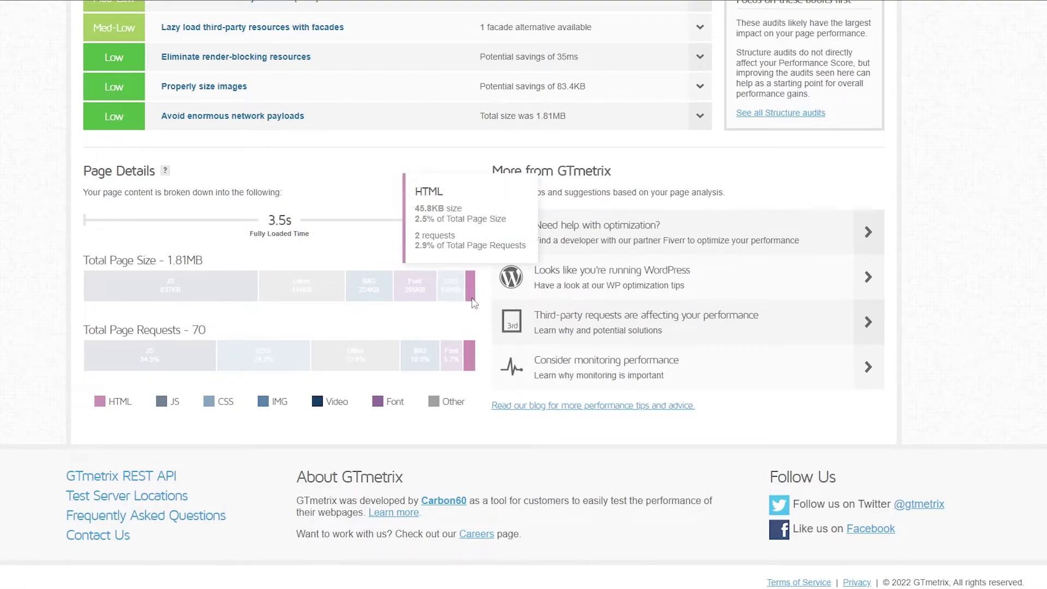
mouse_move(238, 282)
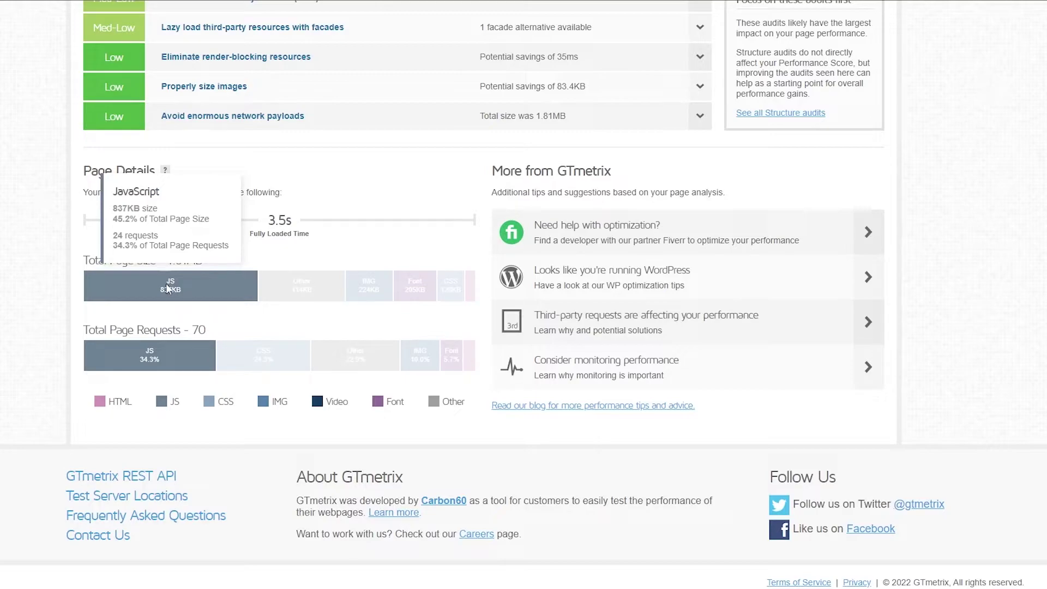
scroll(163, 327, up, 2)
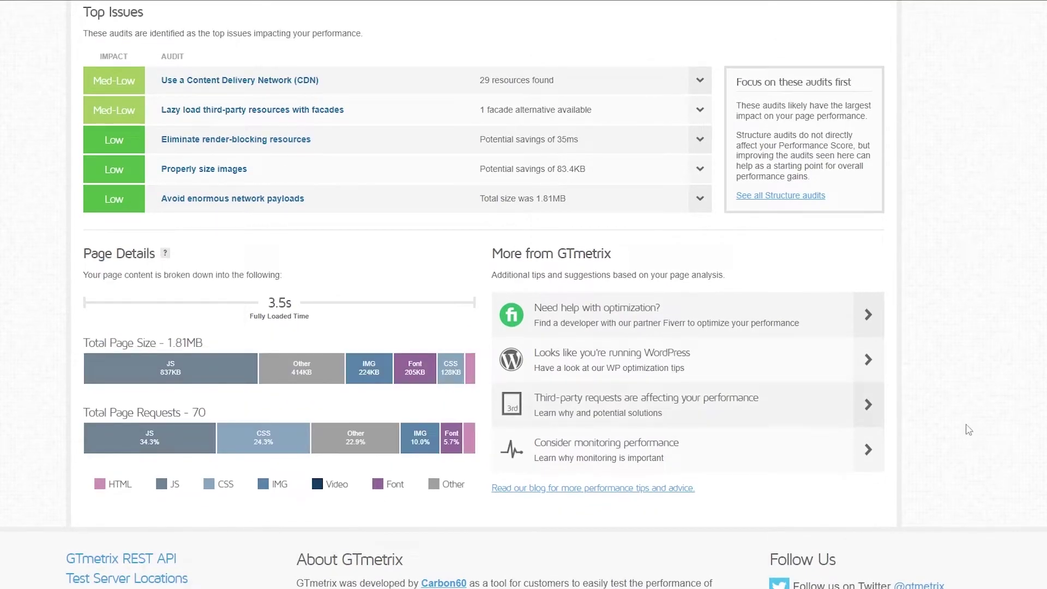
scroll(966, 428, up, 5)
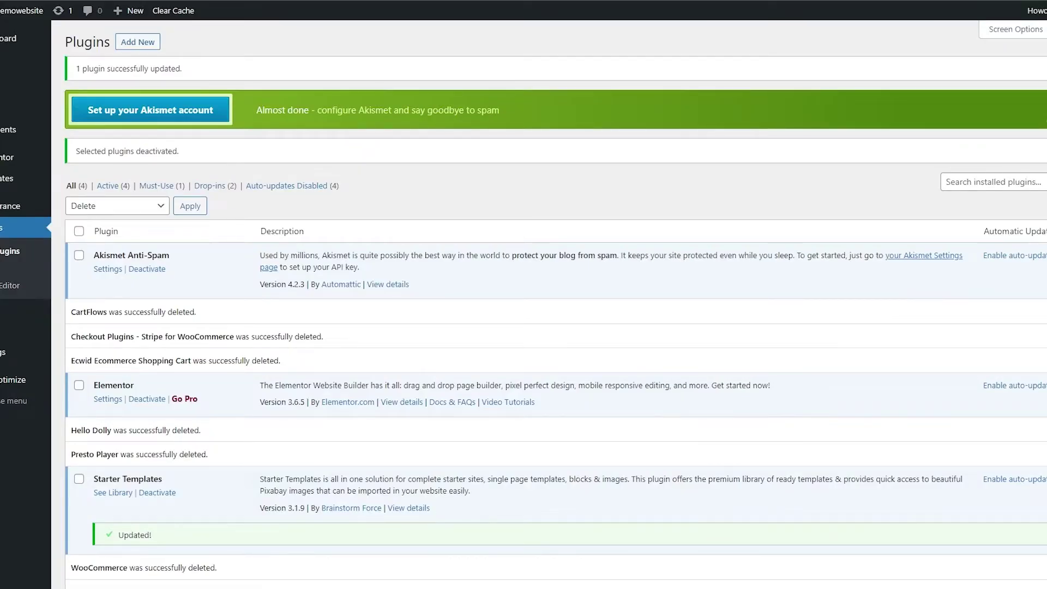
- Search the directory of new plugins for "yoast"
scroll(281, 303, down, 3)
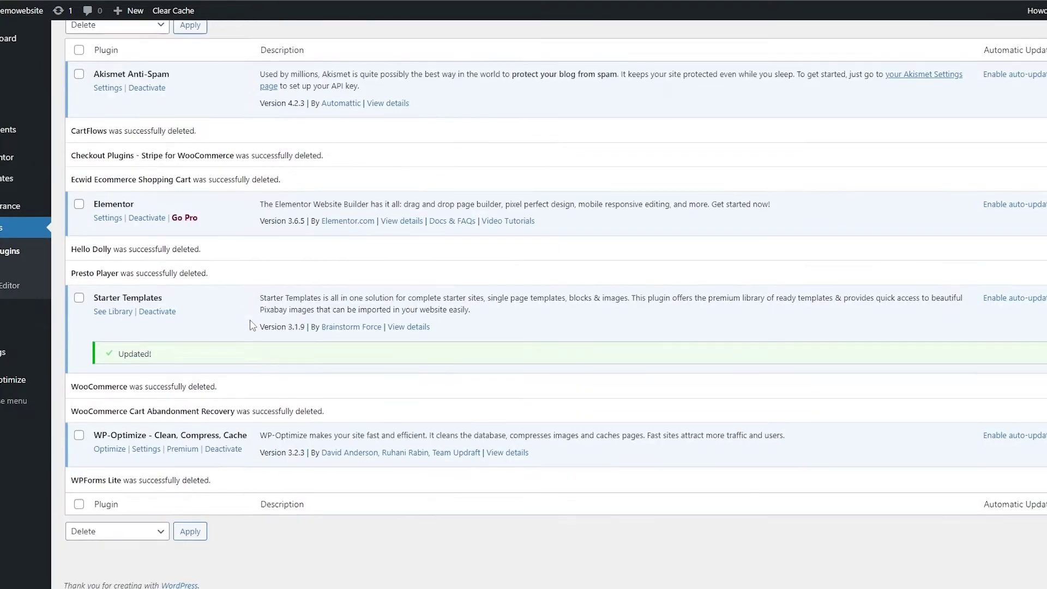
mouse_move(22, 388)
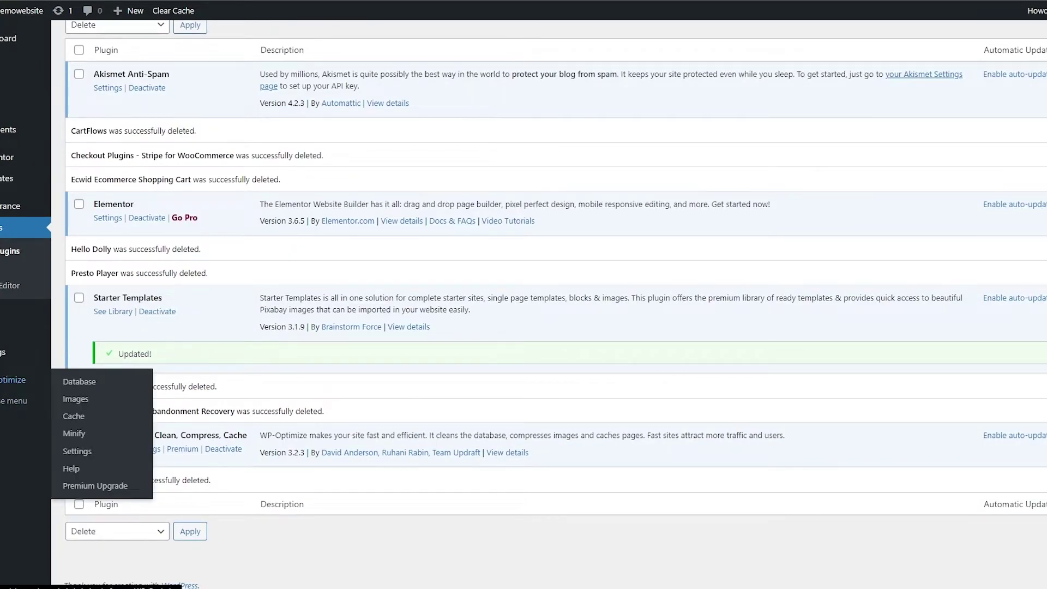
scroll(11, 430, up, 3)
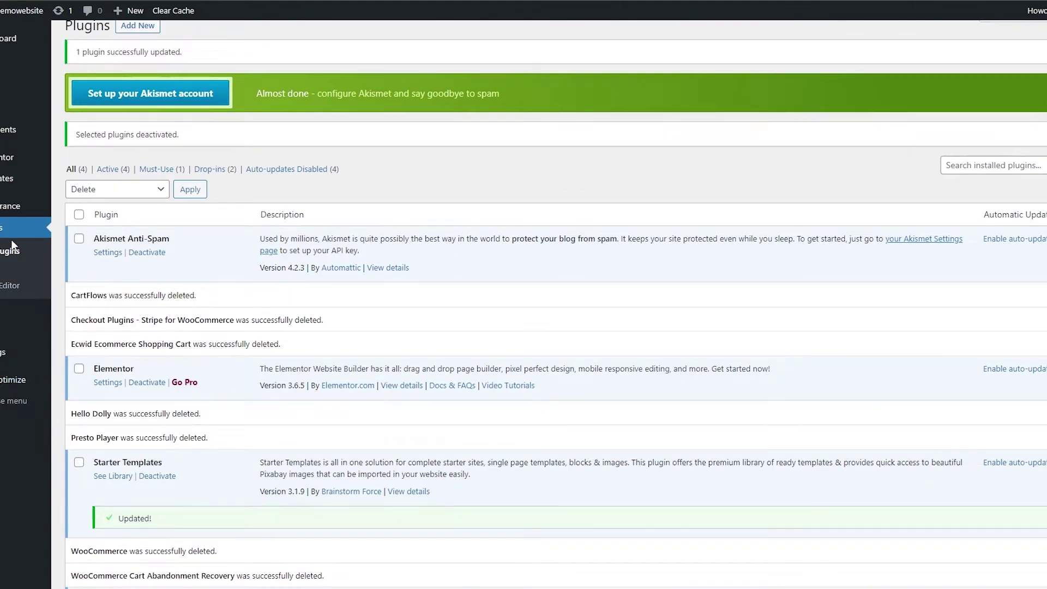
scroll(273, 98, up, 1)
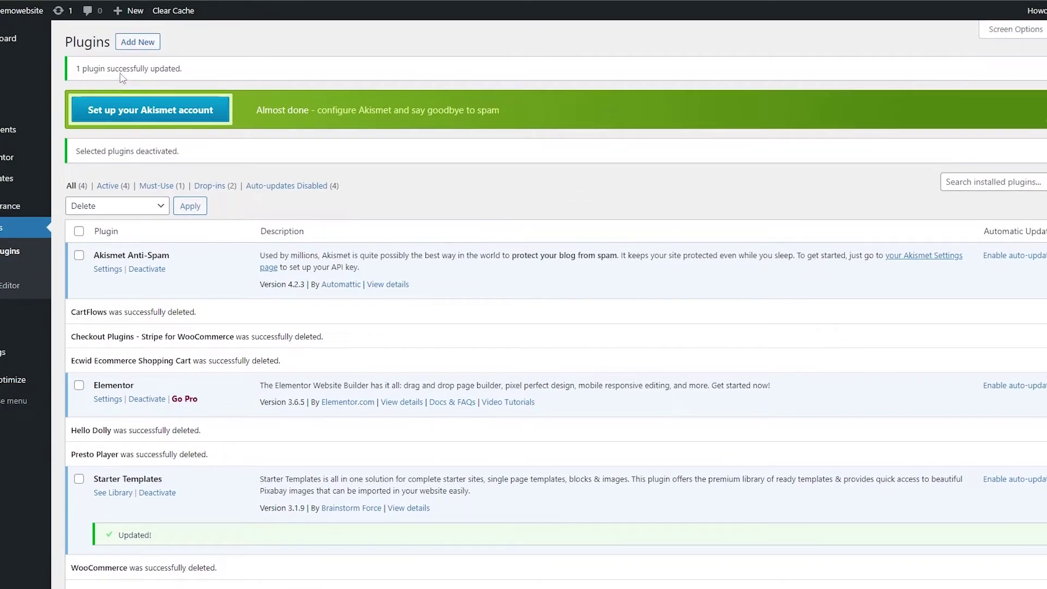
click(131, 43)
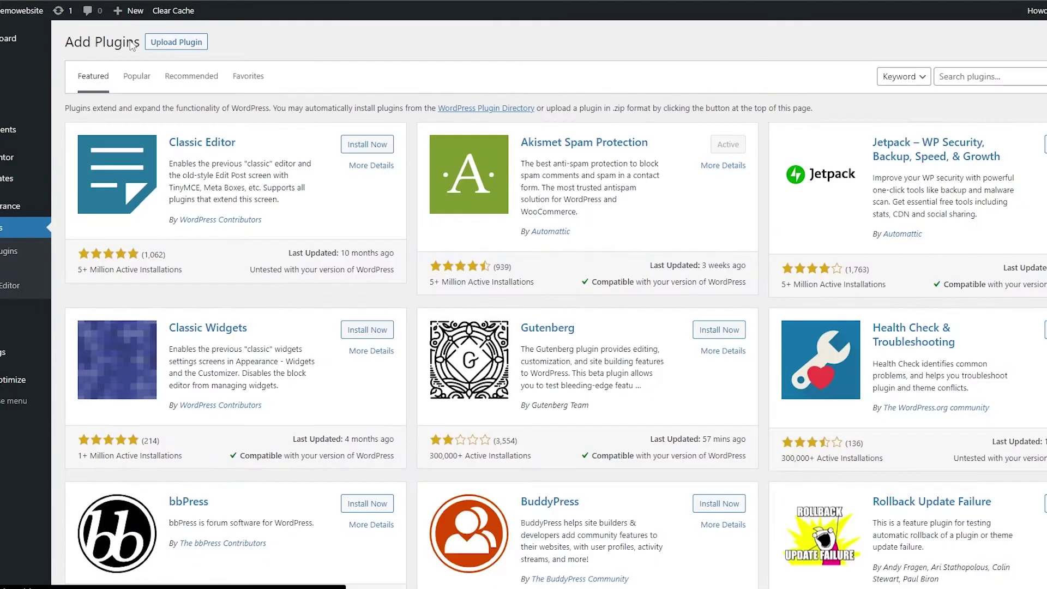
click(972, 76)
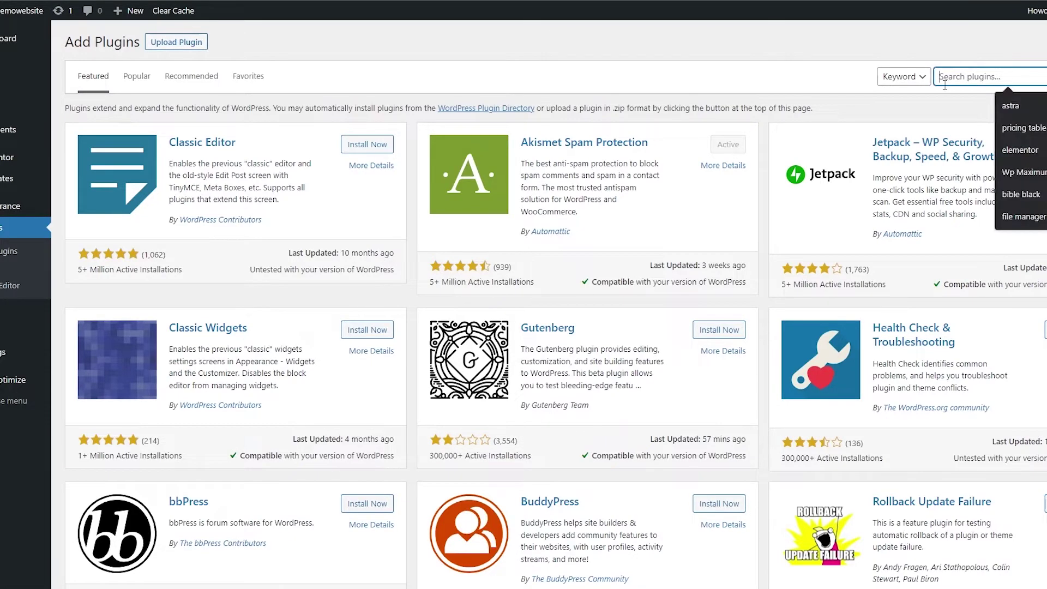
text(y)
key(BackSpace)
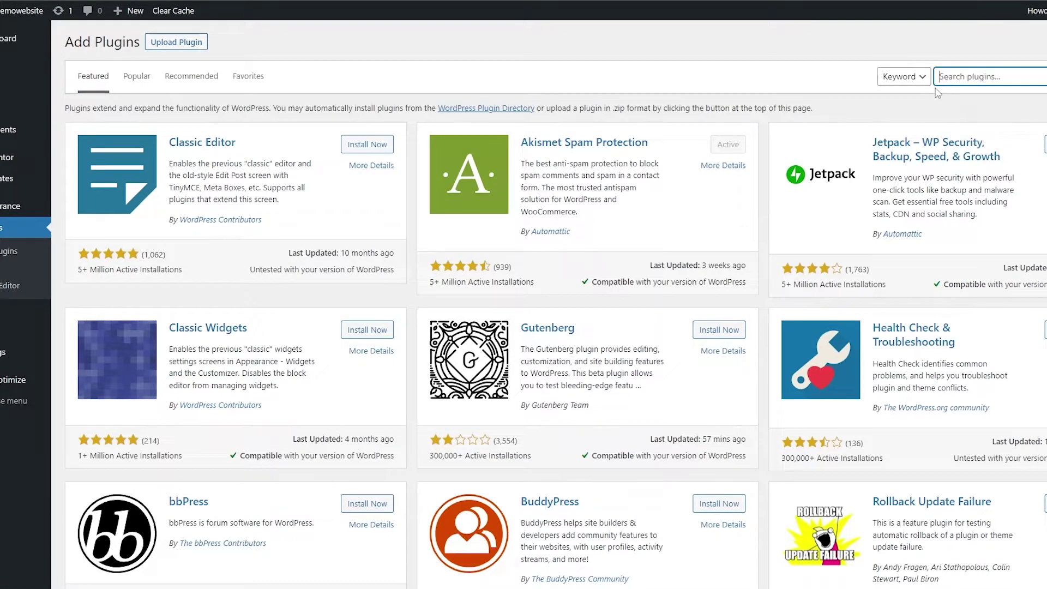
text(yoast)
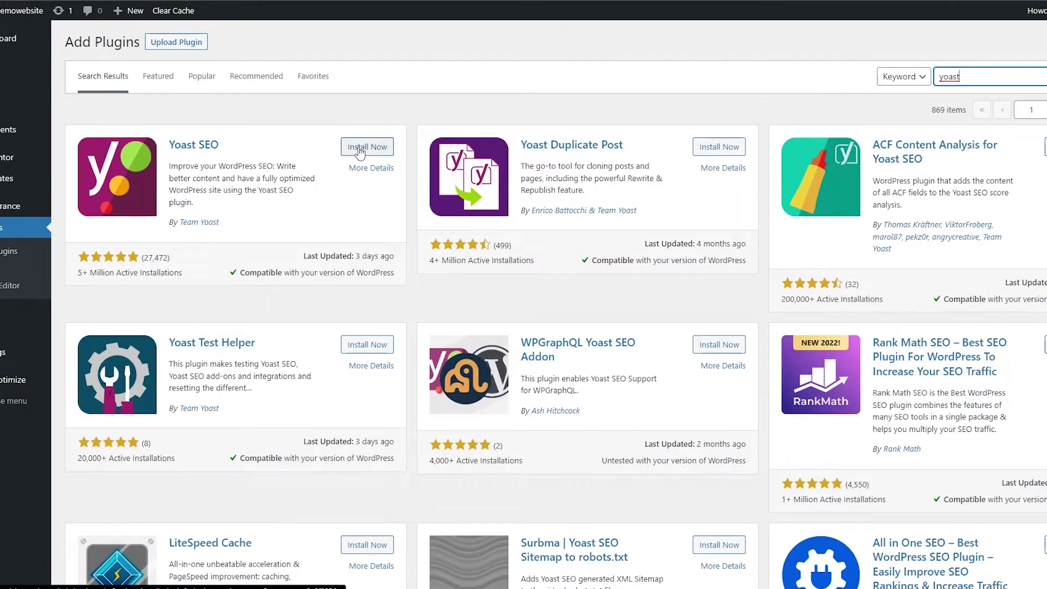
- Install and activate the Yoast SEO plugin
click(340, 148)
click(348, 148)
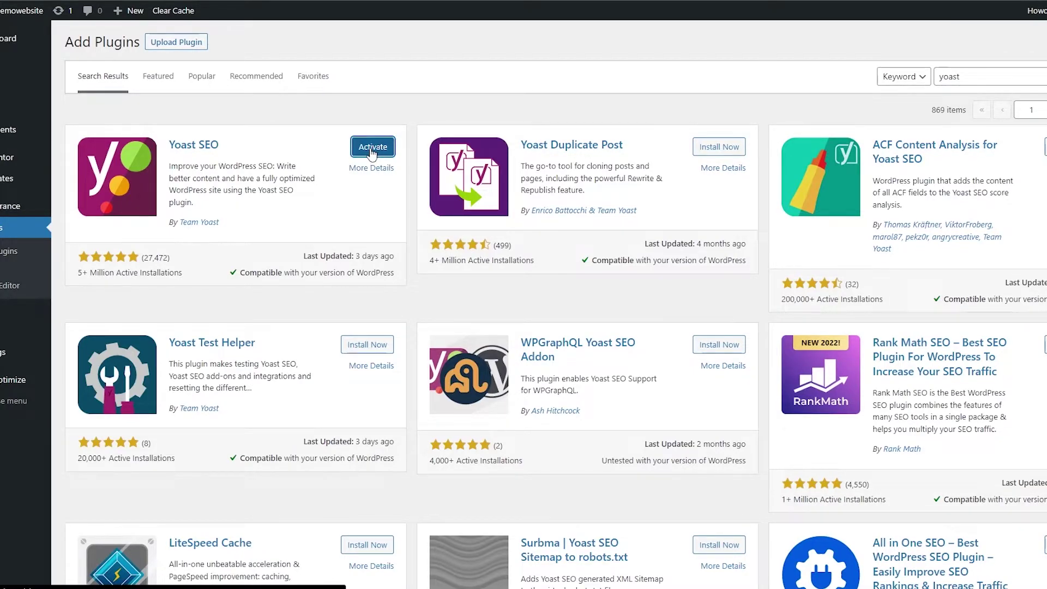
click(373, 147)
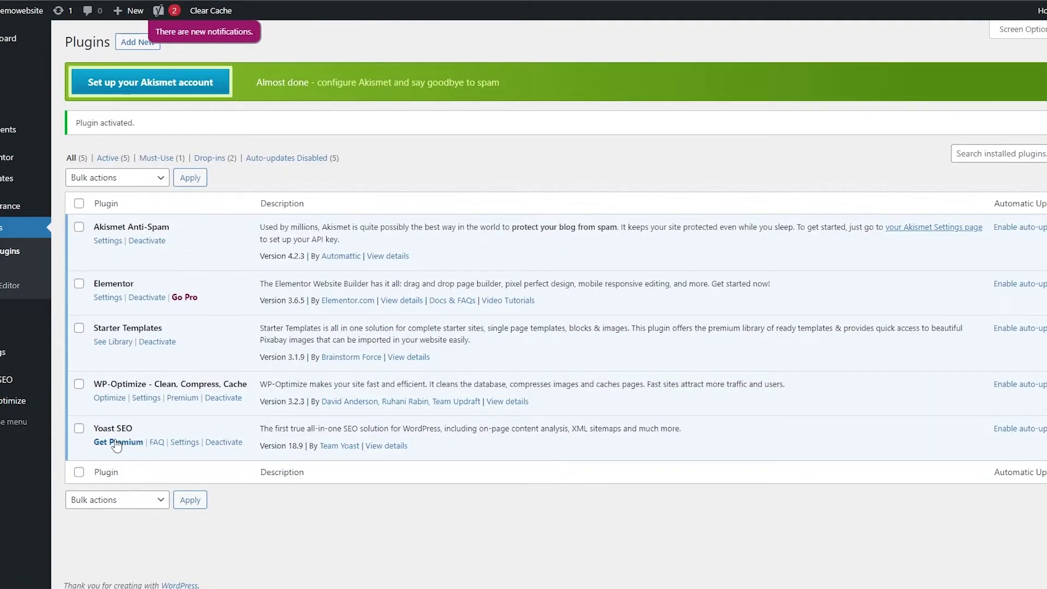
- Open the Yoast SEO settings and run the SEO data optimization
click(183, 443)
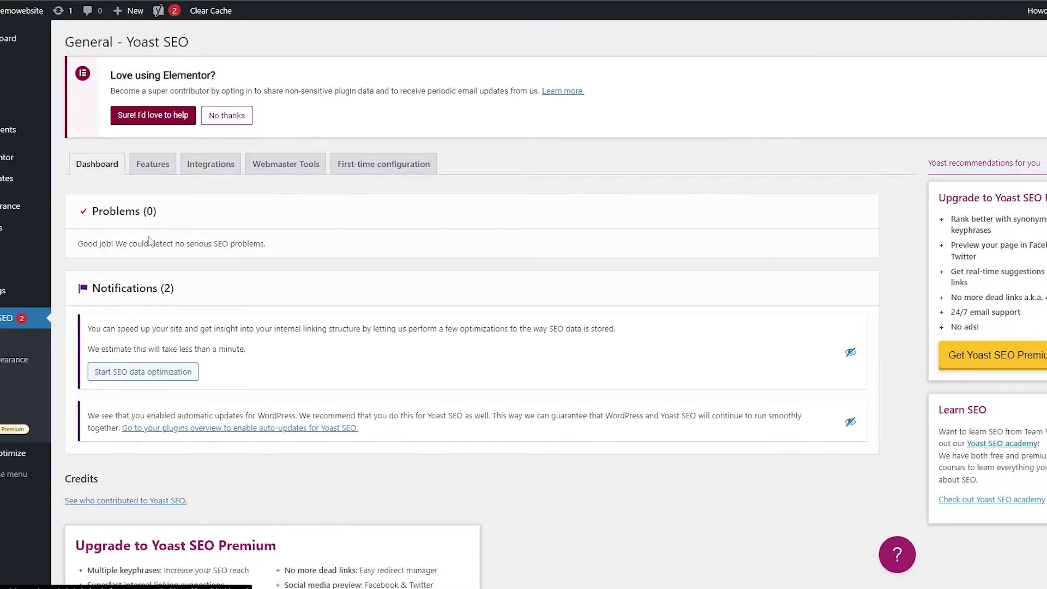
scroll(137, 273, down, 3)
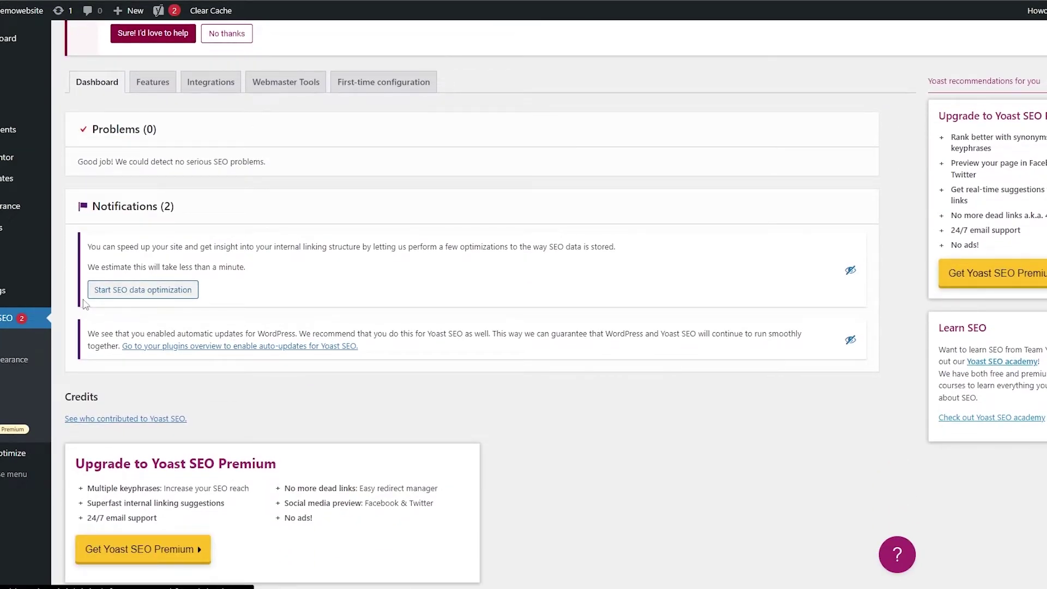
click(130, 298)
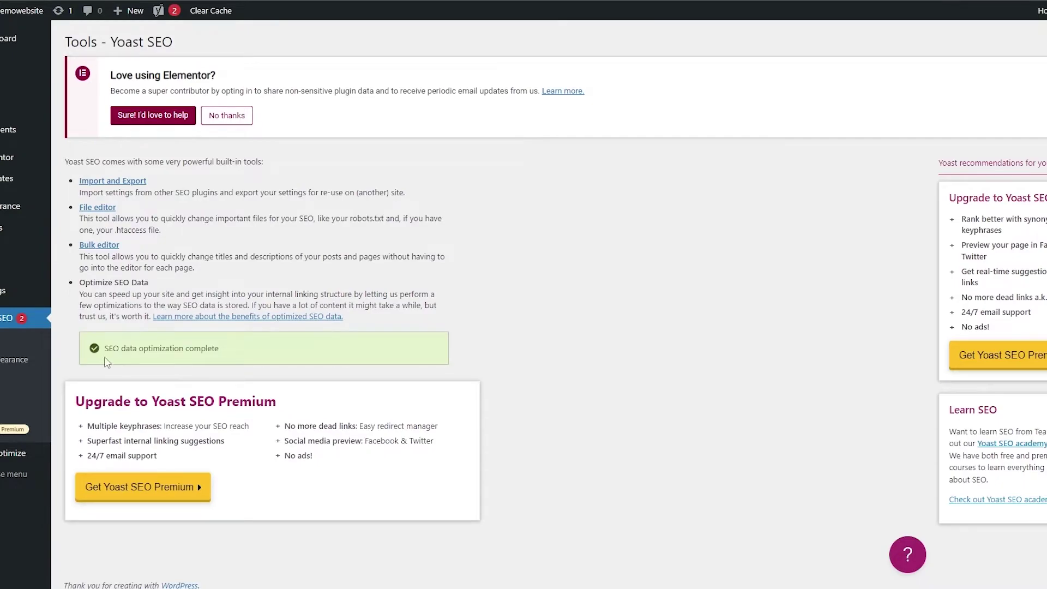
drag(120, 353, 231, 369)
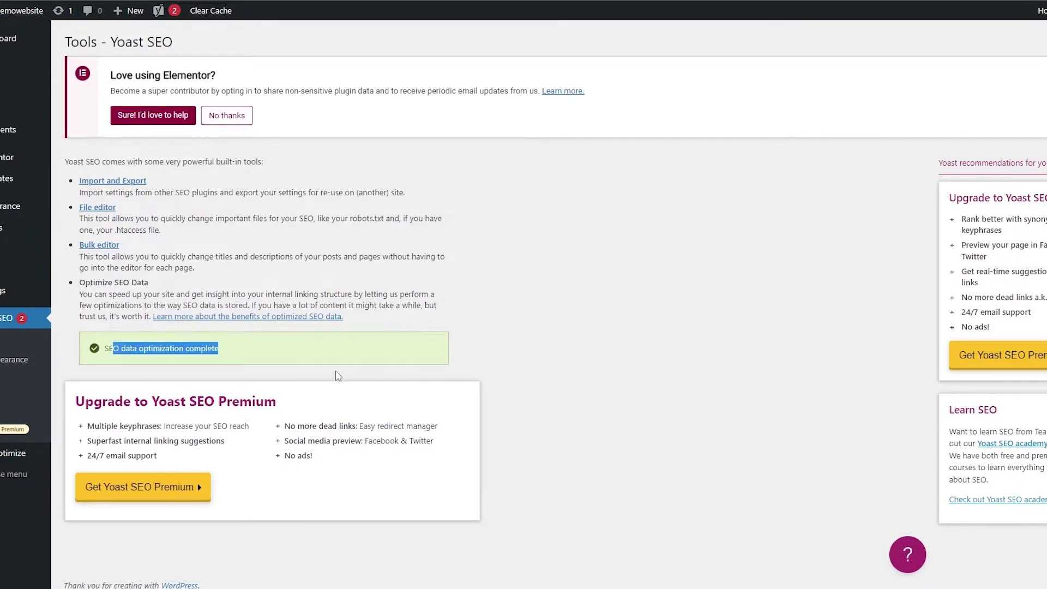
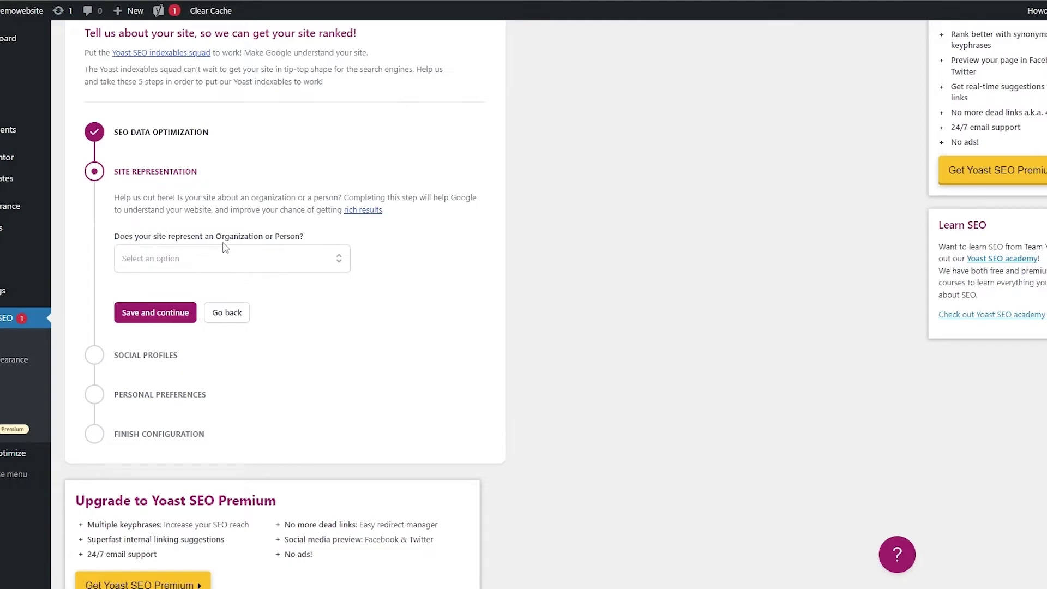
- Set the site representation to Organization with the name "Zinho Explains", and save it without a logo
click(289, 265)
click(161, 297)
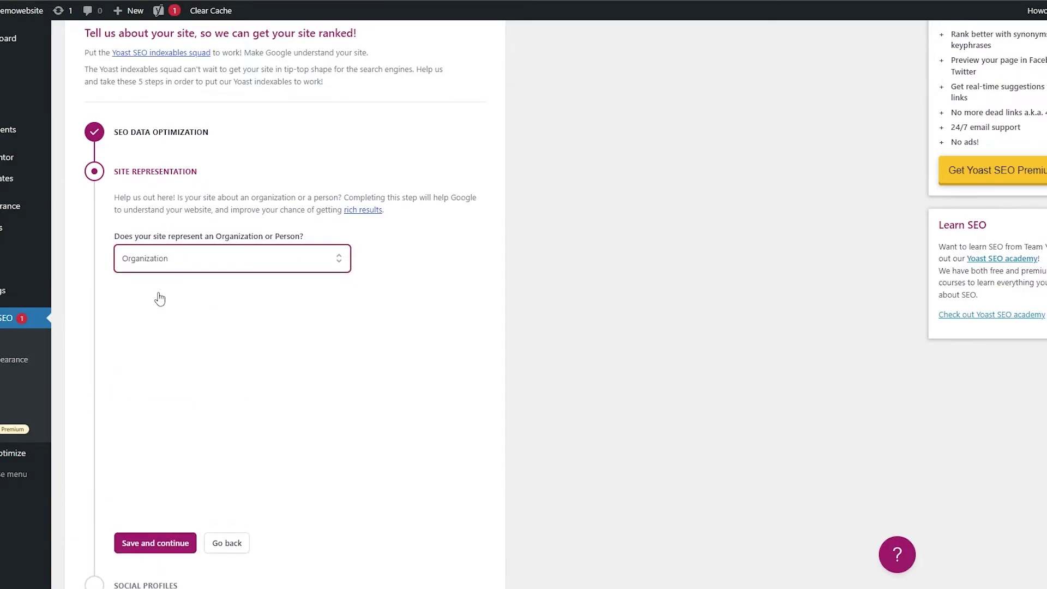
click(169, 315)
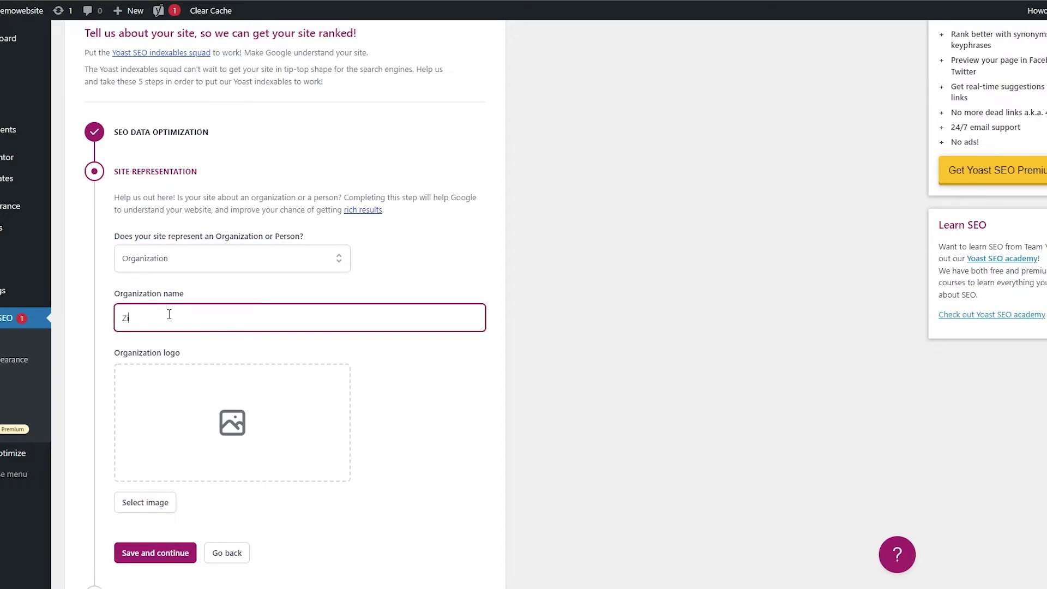
text(Zinho Explains)
scroll(167, 333, down, 2)
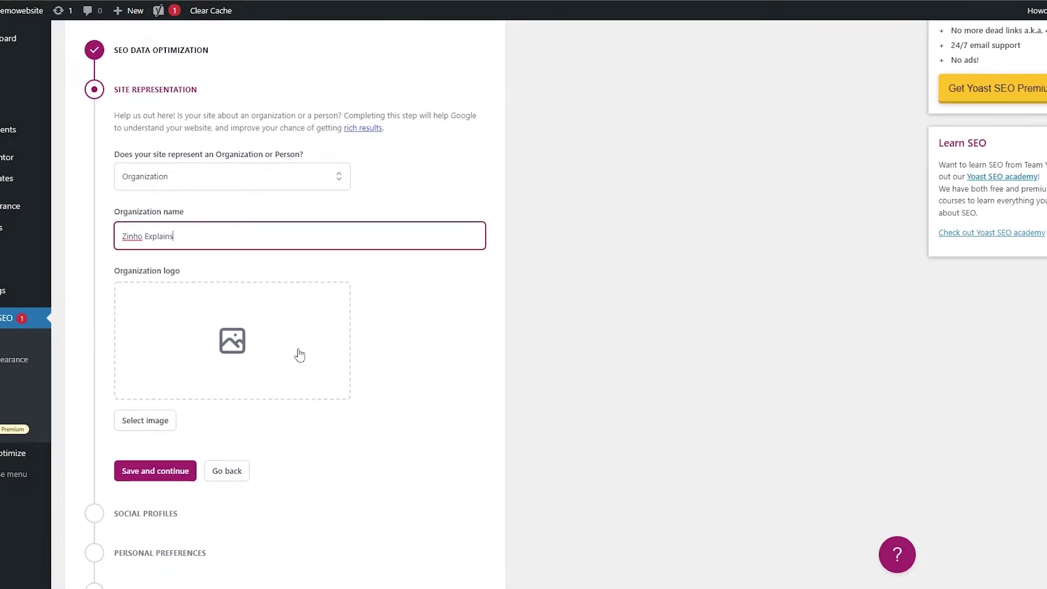
scroll(208, 330, down, 2)
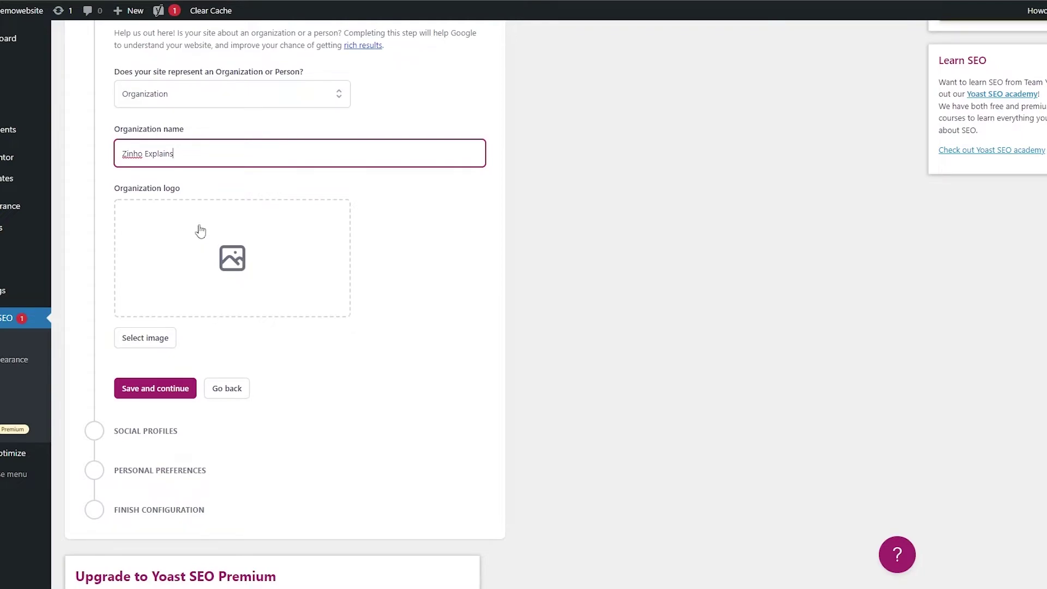
click(161, 392)
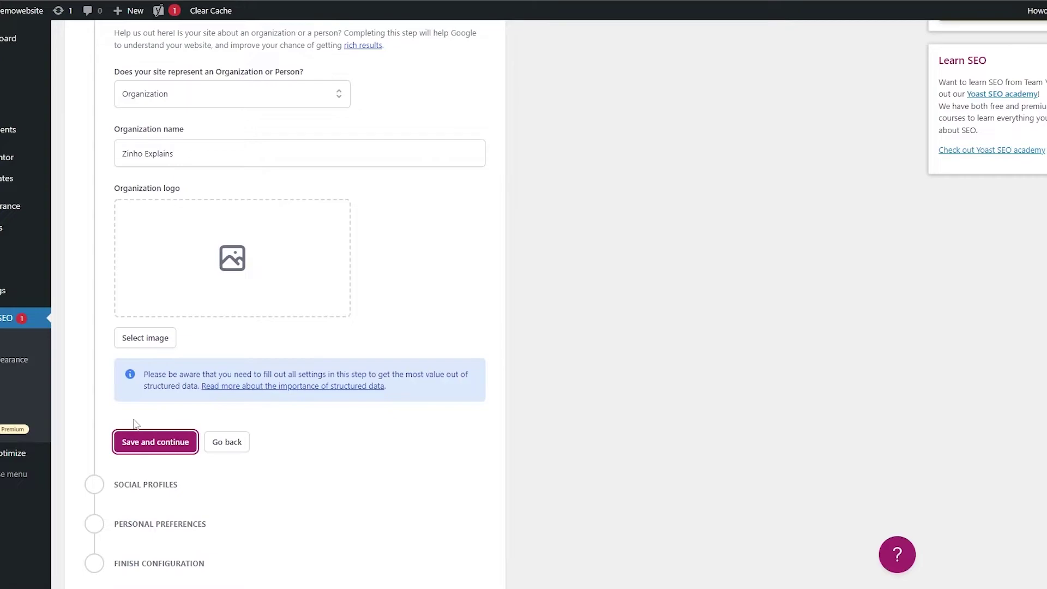
click(155, 442)
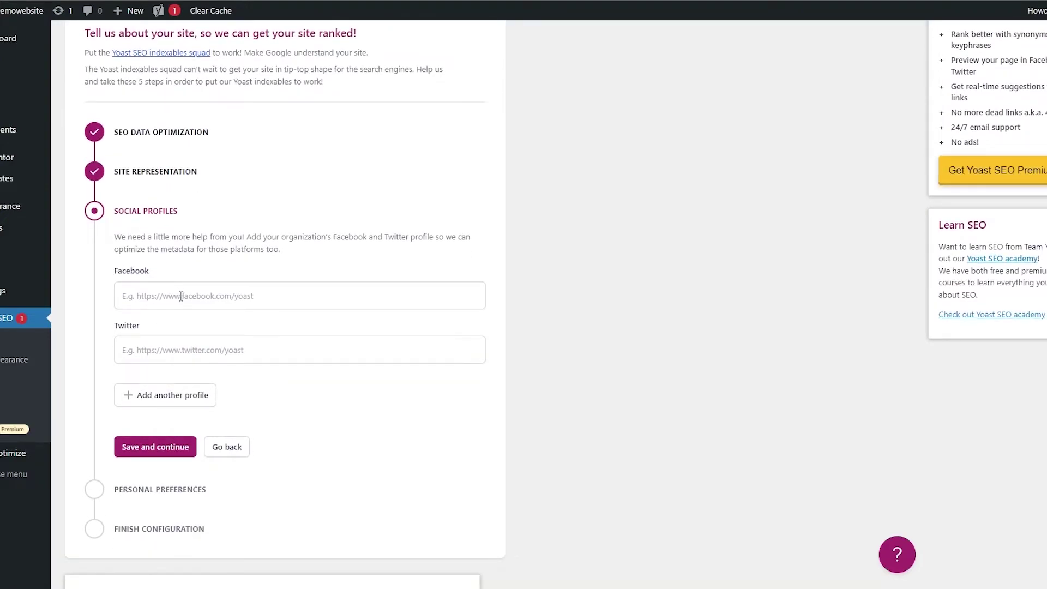
click(164, 394)
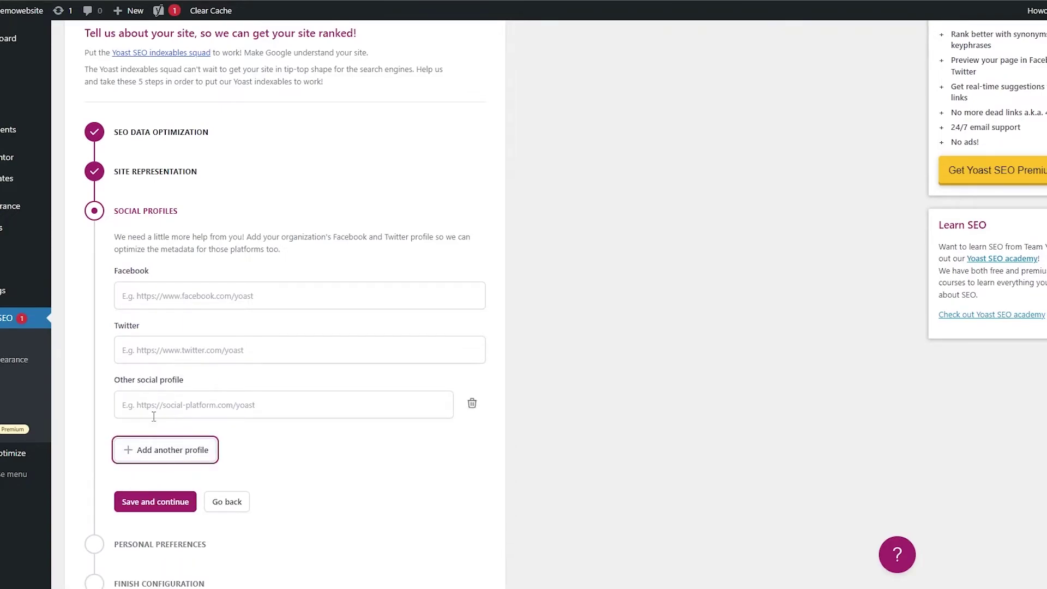
click(154, 416)
text(https://www.youtube.com/channel/UCrt5qkmEga31hPncodxdL3A/featured)
scroll(432, 304, down, 1)
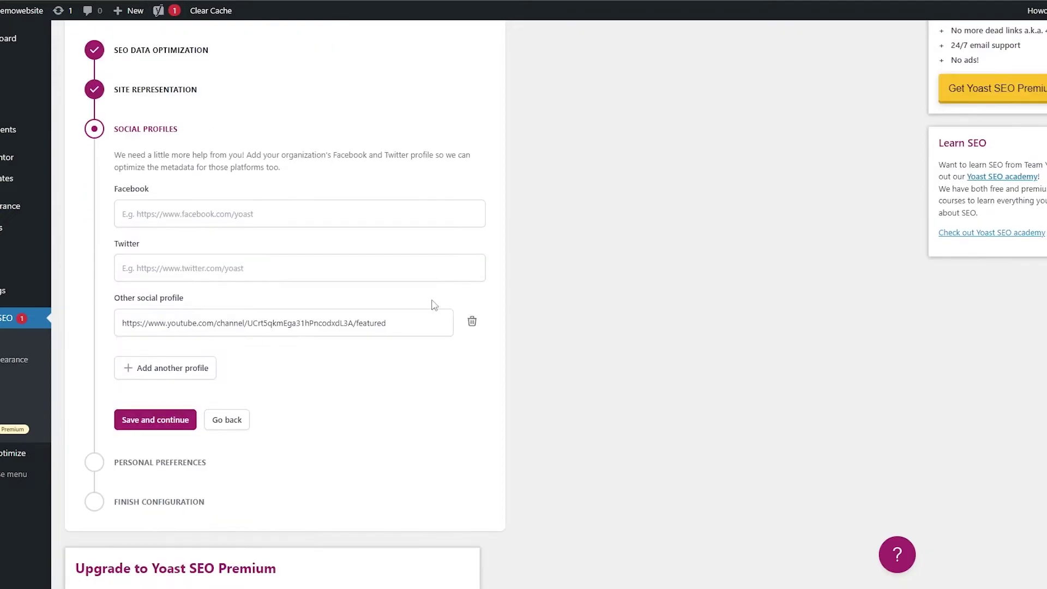
click(383, 347)
click(168, 431)
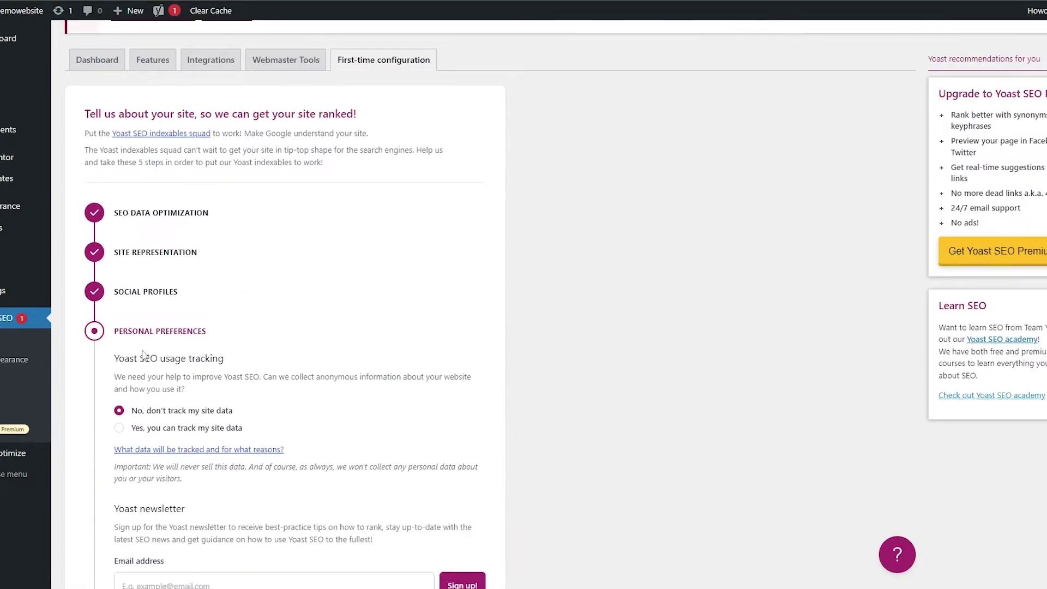
- Set usage tracking to "No, don't track my site data", save the personal preferences without a newsletter sign-up, and go to the SEO dashboard
scroll(146, 354, down, 1)
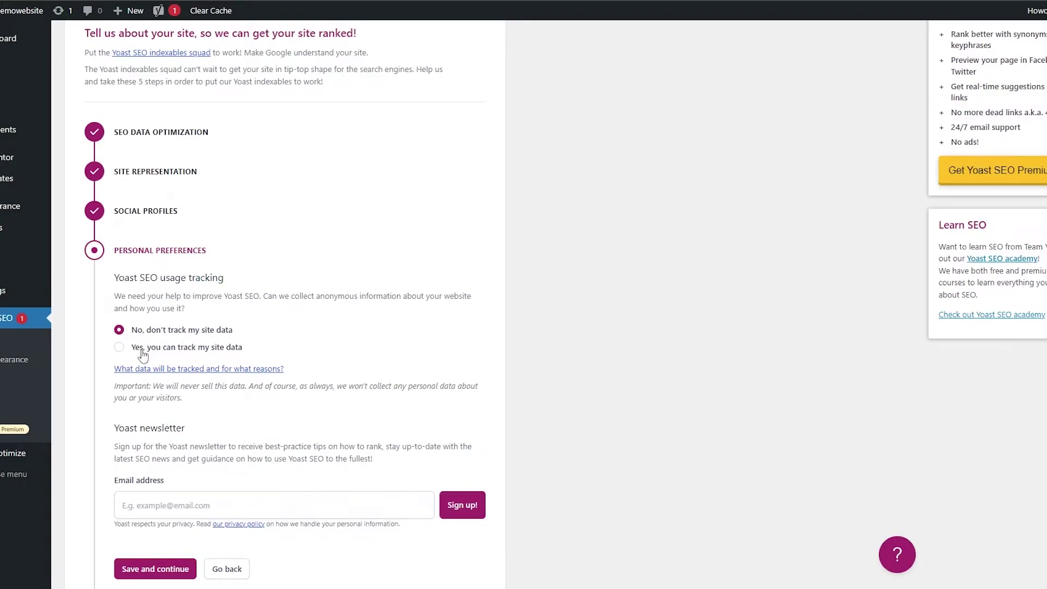
click(200, 352)
scroll(198, 352, down, 2)
scroll(197, 352, down, 2)
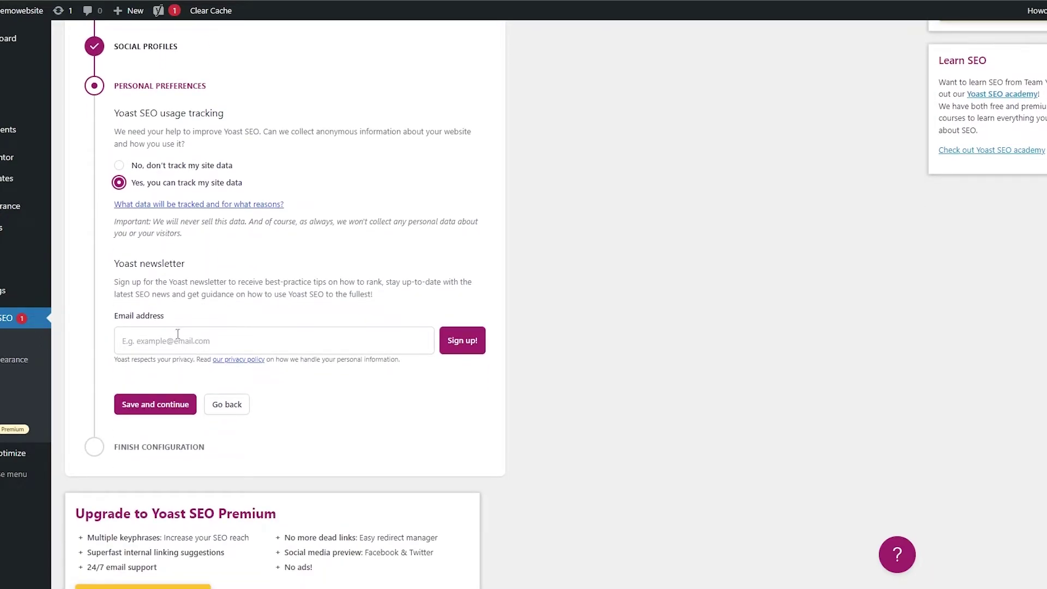
click(120, 165)
click(131, 408)
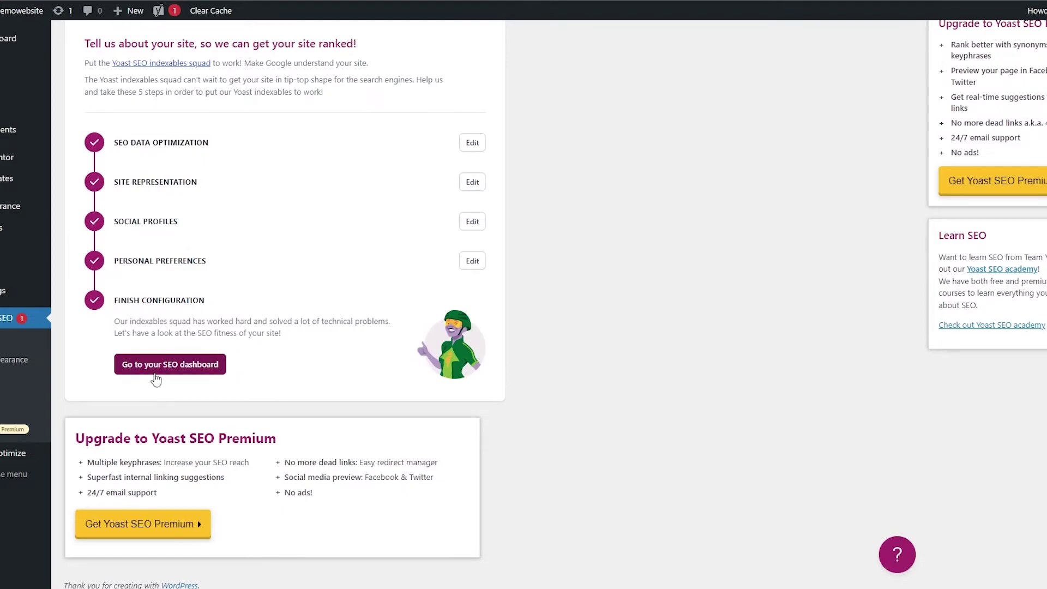
click(157, 365)
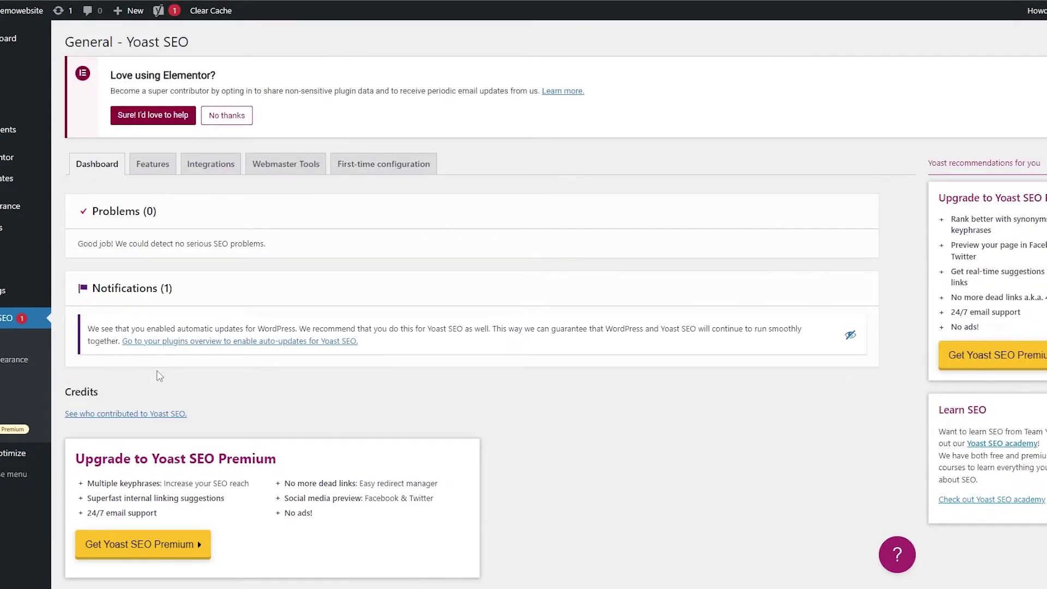
- Examine the SEO dashboard's problems and notifications, plus the Integrations, Features and Webmaster Tools settings
scroll(229, 382, down, 1)
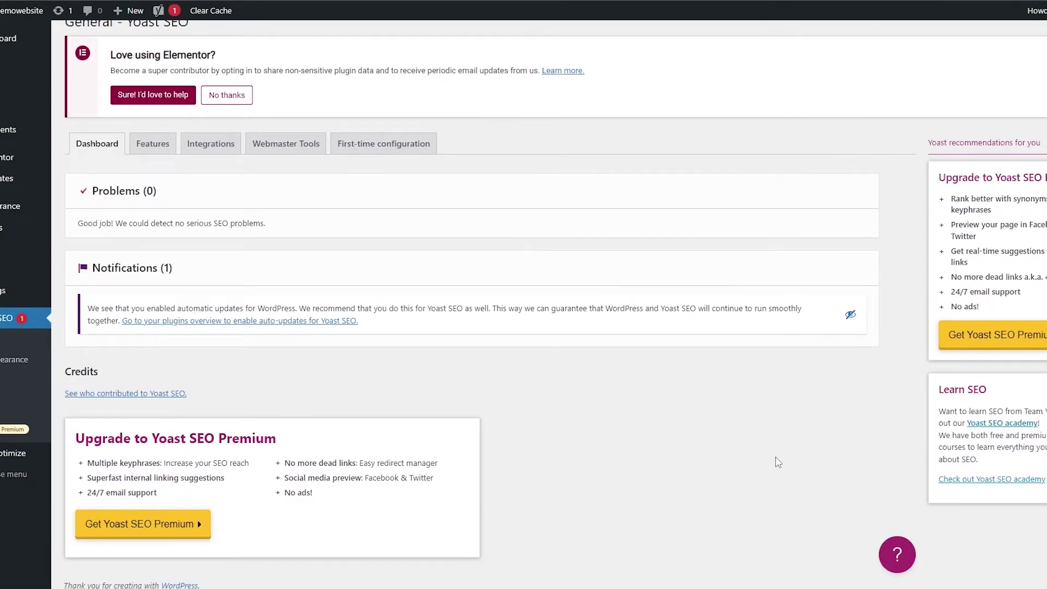
scroll(807, 439, up, 1)
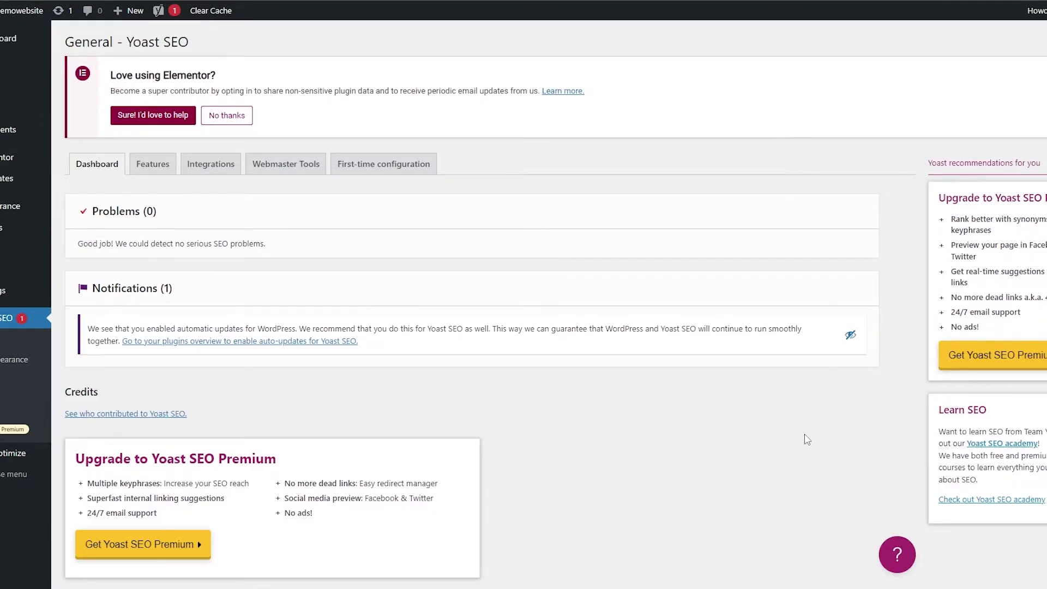
scroll(807, 439, down, 1)
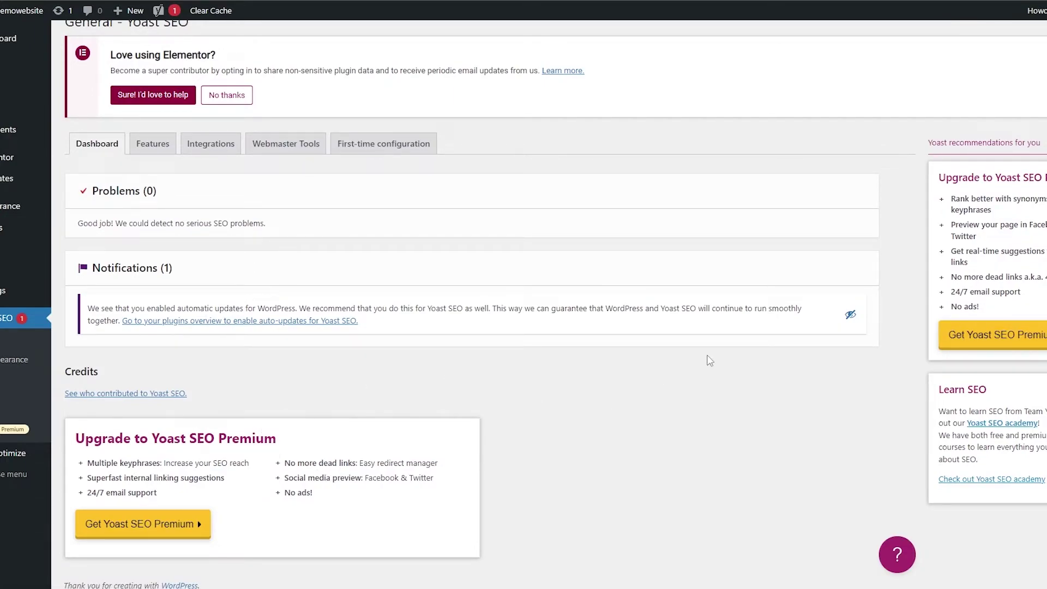
scroll(707, 359, up, 1)
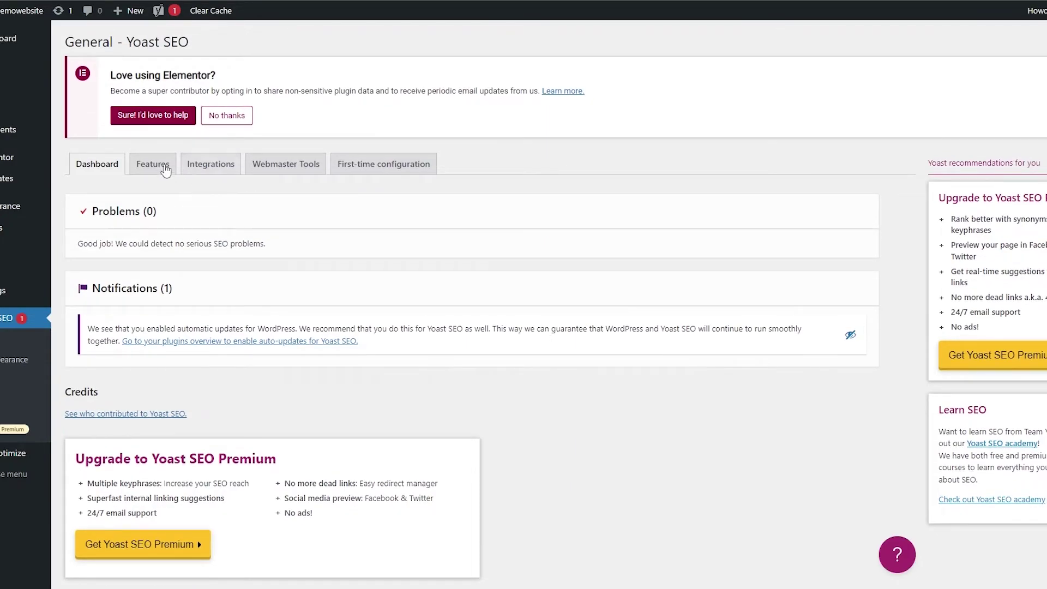
click(203, 168)
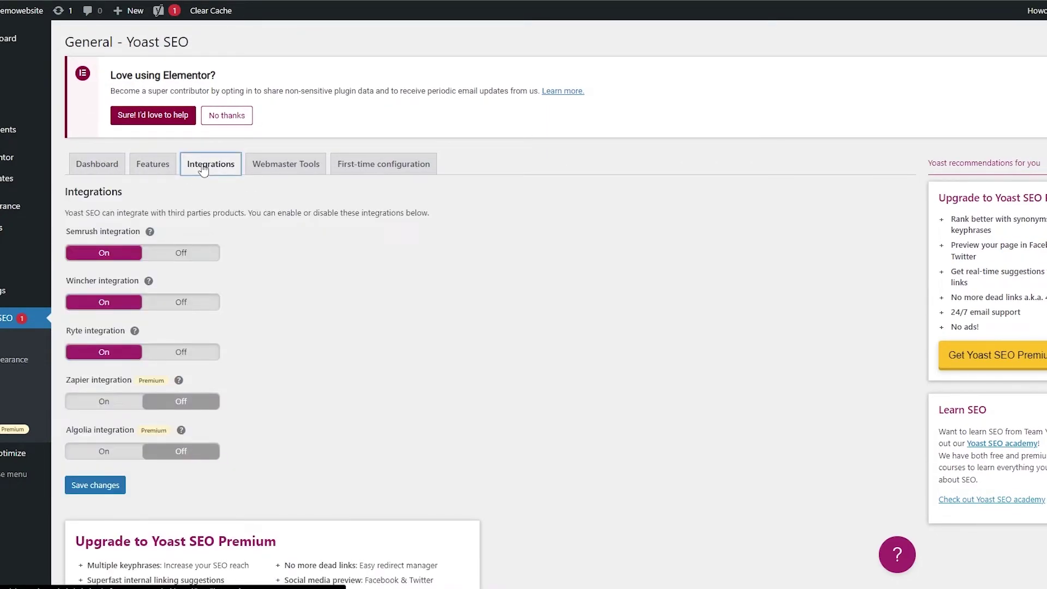
click(163, 164)
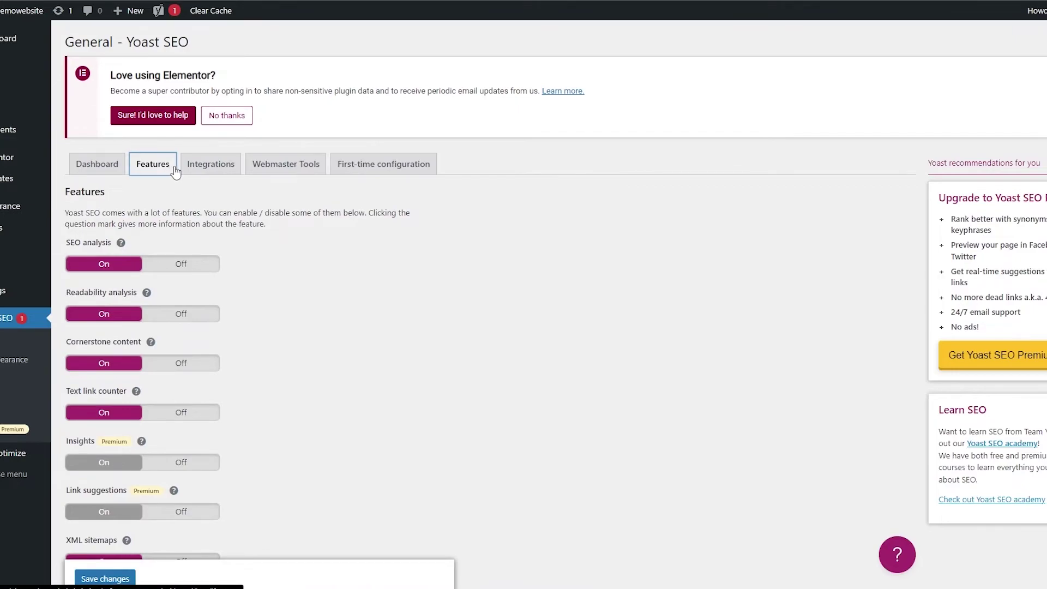
scroll(194, 249, down, 2)
click(284, 83)
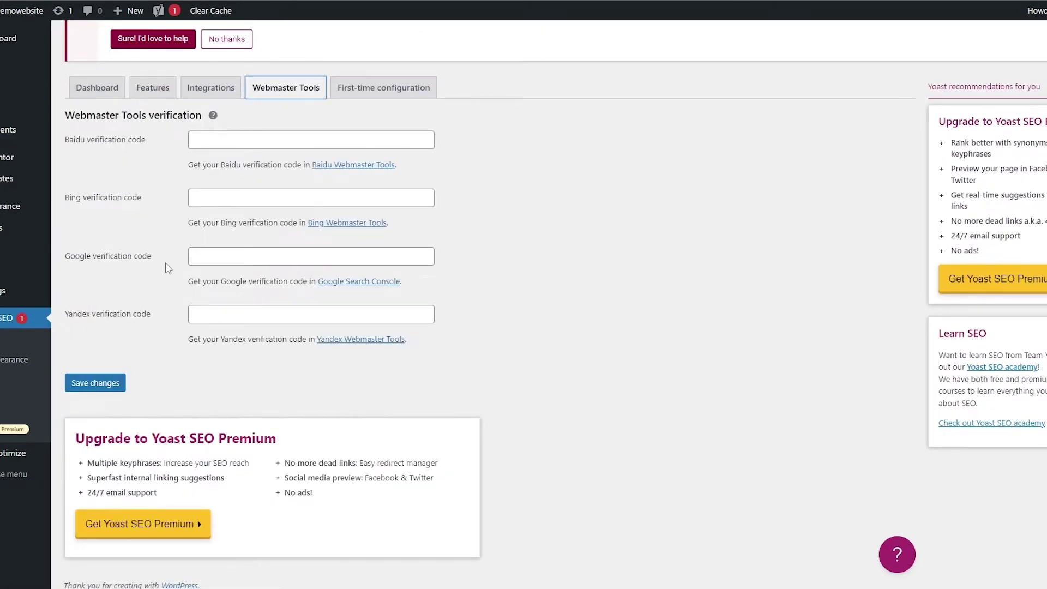
- Review the first-time configuration steps, then open the plugins overview from the SEO dashboard's notification about Yoast SEO auto-updates
scroll(548, 301, up, 2)
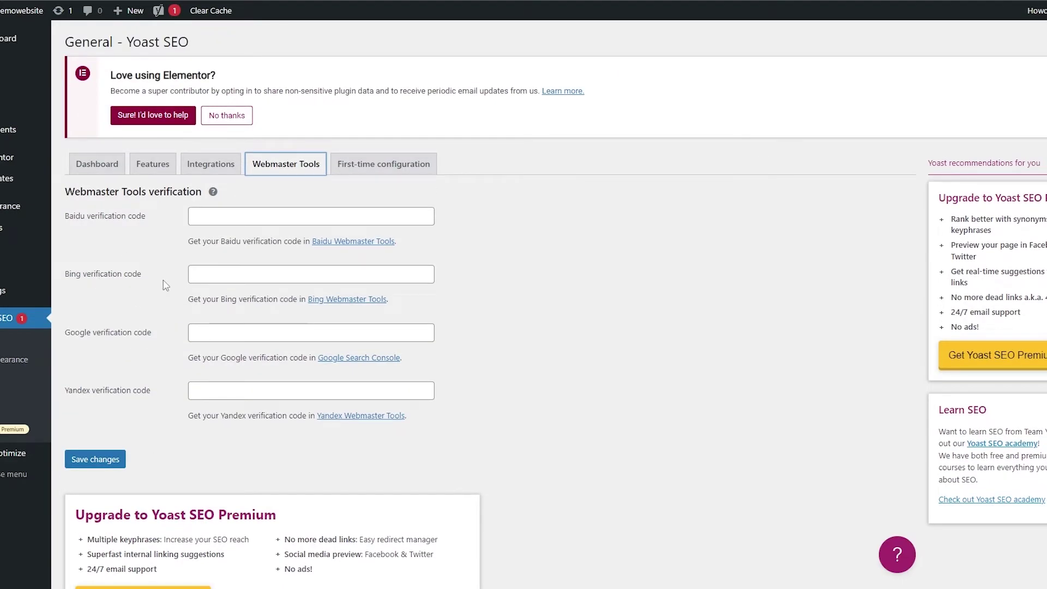
click(380, 173)
scroll(362, 196, down, 3)
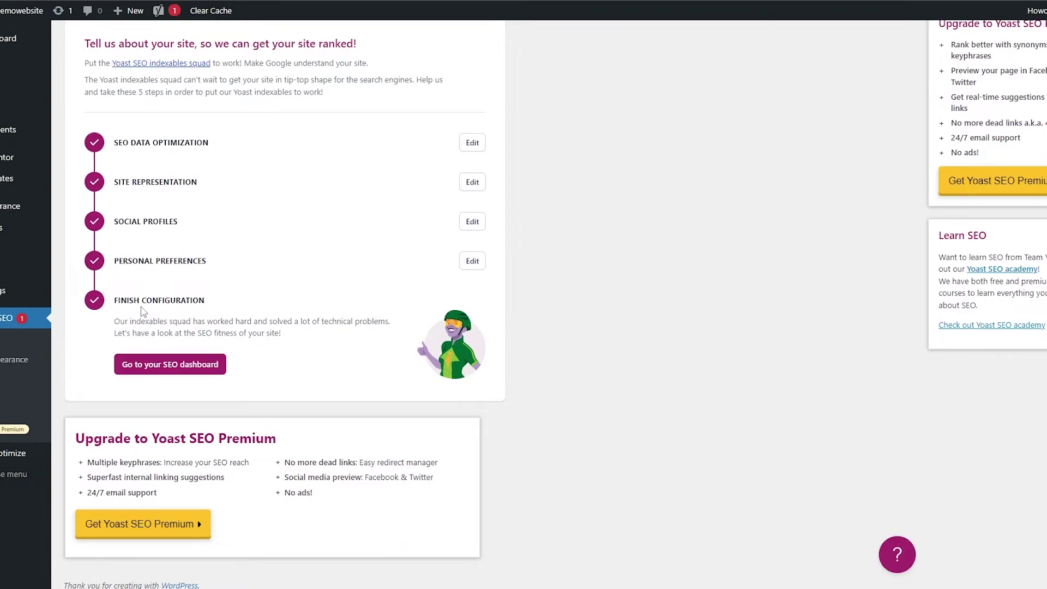
click(179, 369)
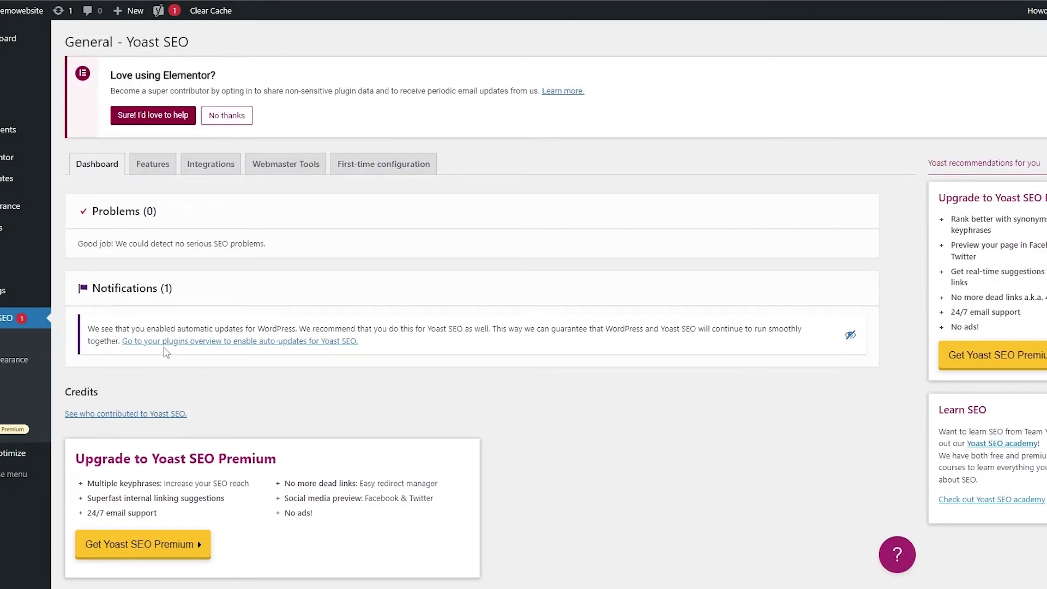
click(239, 349)
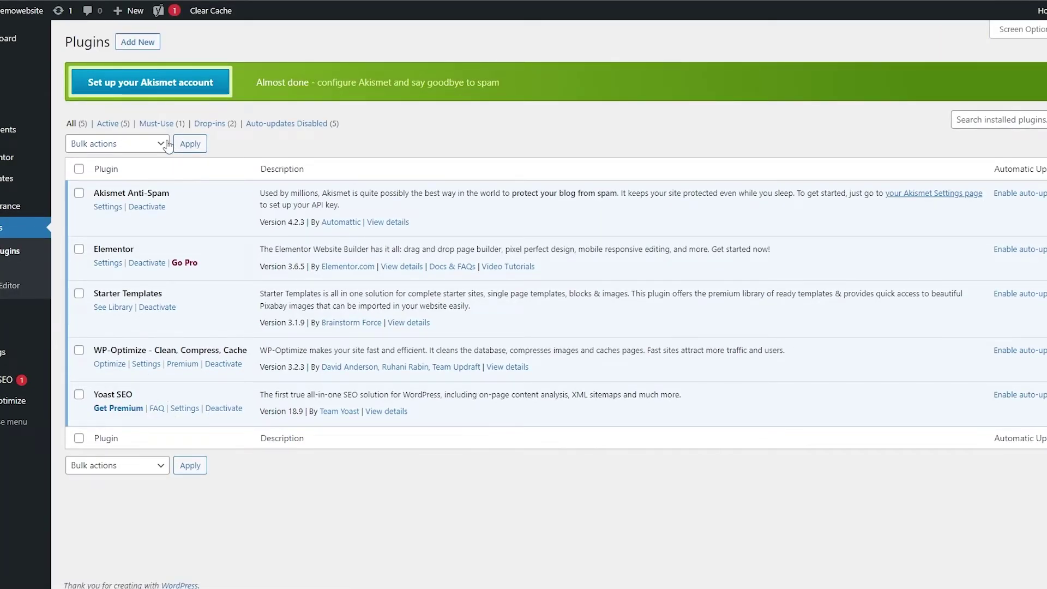
- Return to the SEO dashboard and examine the comparison of Yoast SEO Premium with the free version
key(alt+Left)
click(178, 518)
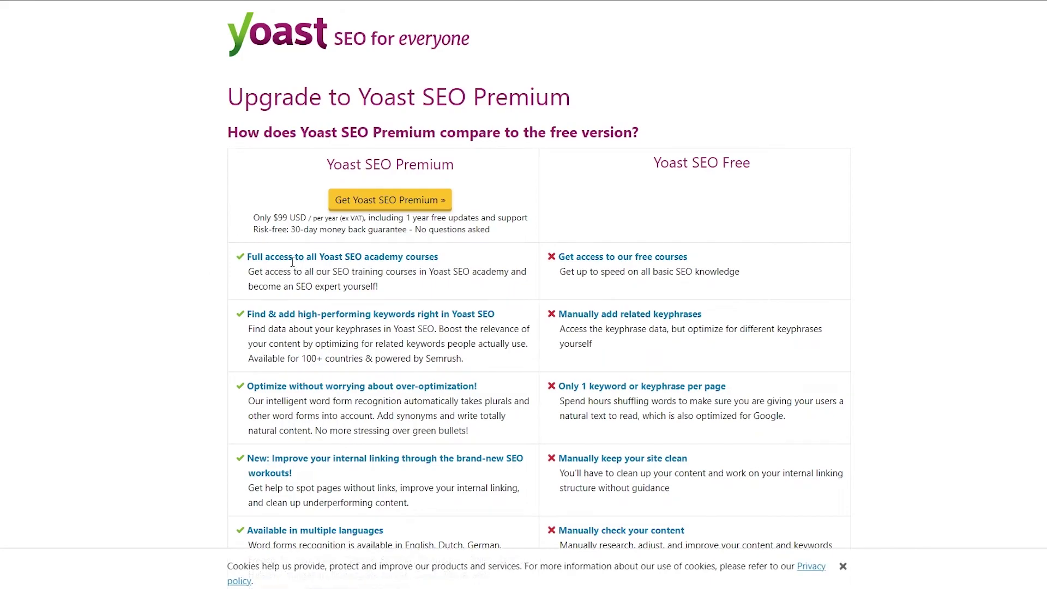
scroll(314, 291, down, 12)
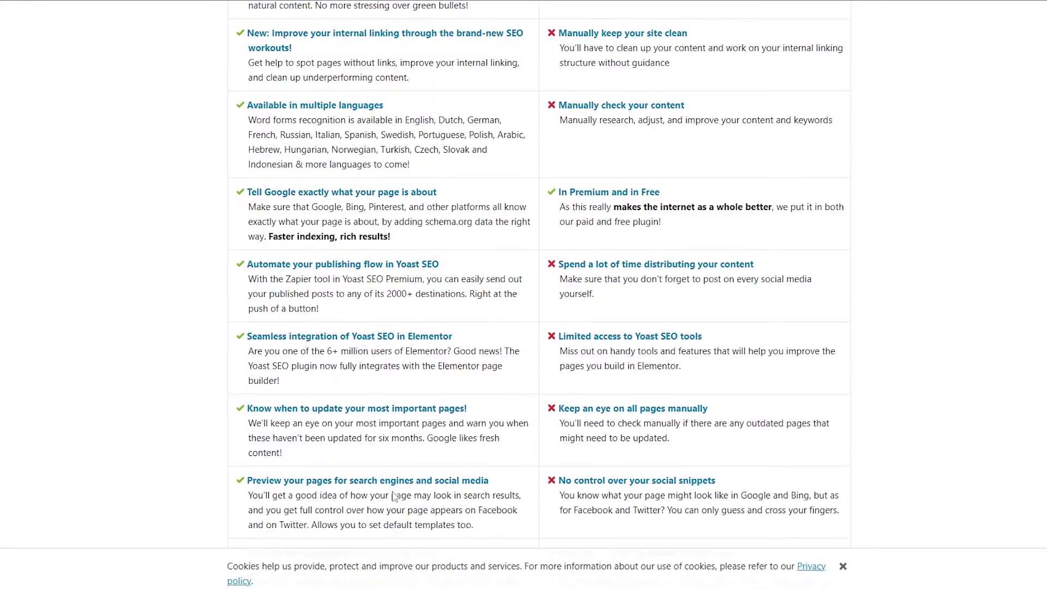
scroll(395, 496, down, 11)
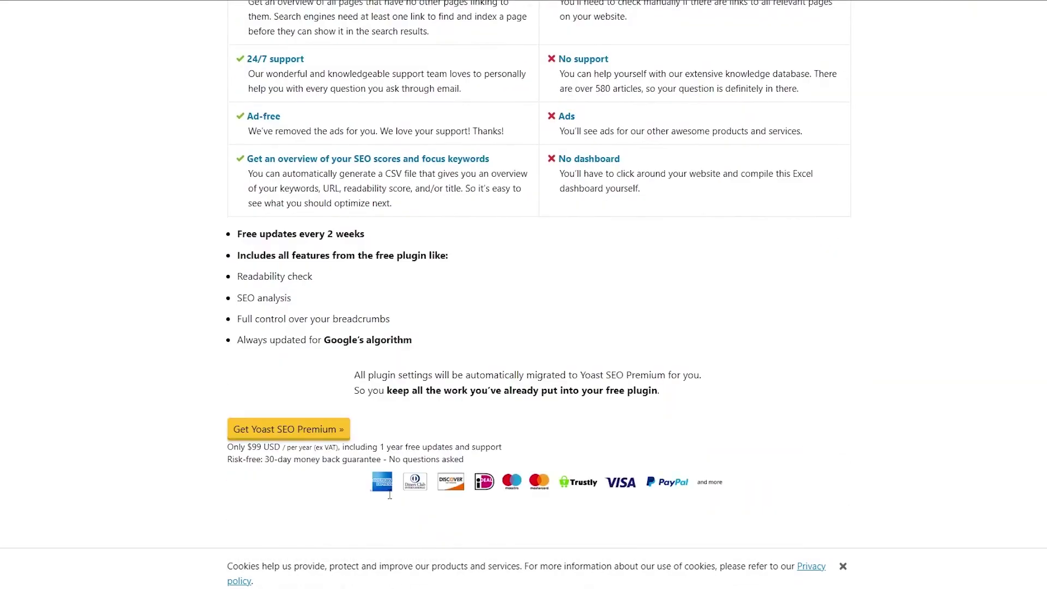
scroll(390, 498, up, 8)
scroll(391, 497, up, 15)
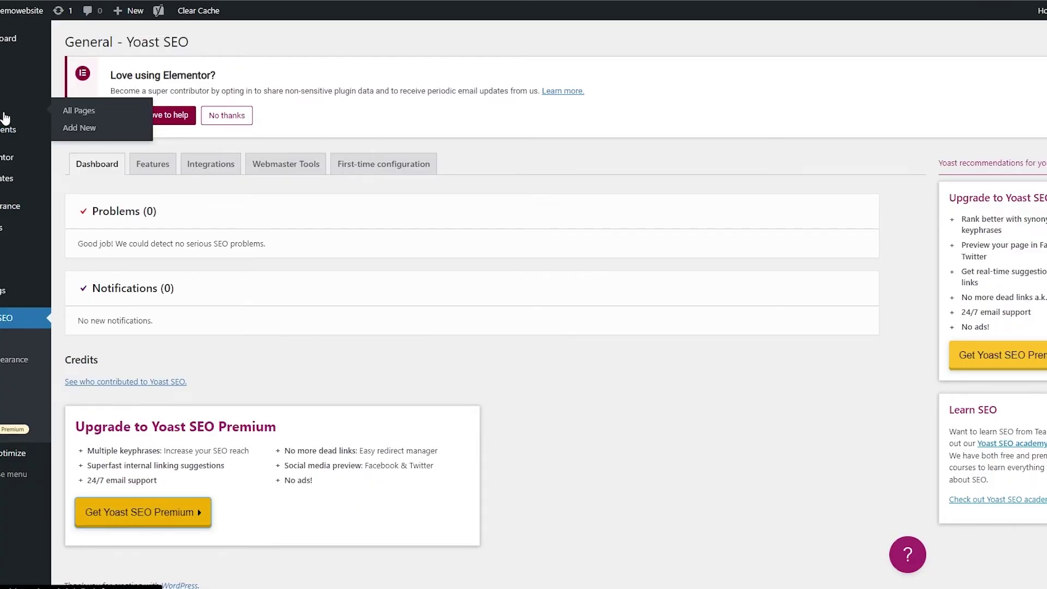
- Switch to the GTmetrix report for zinhoexplains.xyz and re-test the site
mouse_move(15, 49)
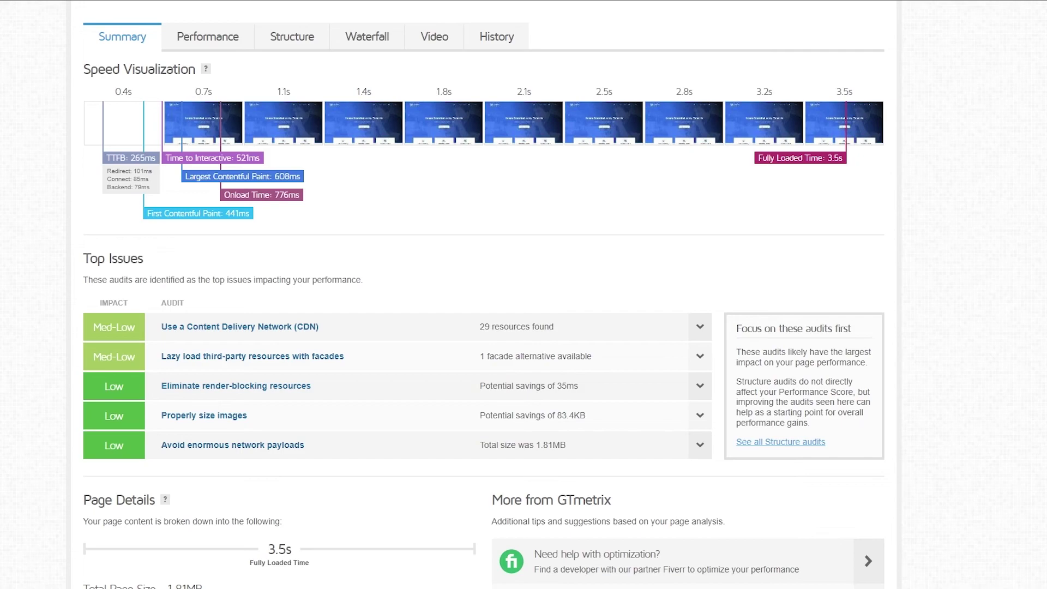
scroll(702, 23, up, 6)
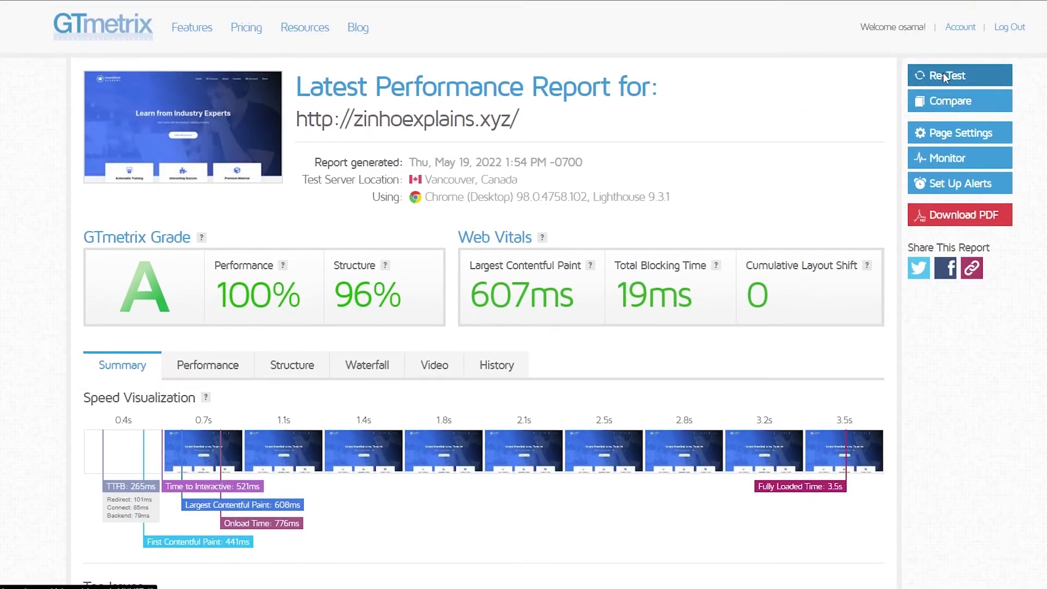
click(944, 77)
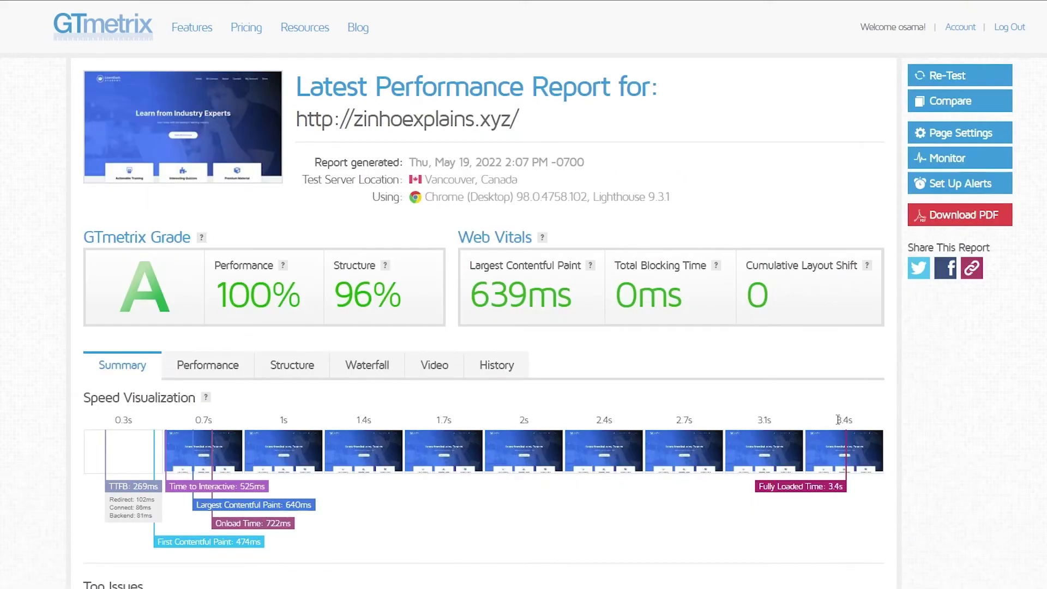
- Examine the new report's speed visualization, top issues, performance and structure scores, and Largest Contentful Paint
drag(838, 420, 876, 417)
click(604, 505)
scroll(808, 480, down, 6)
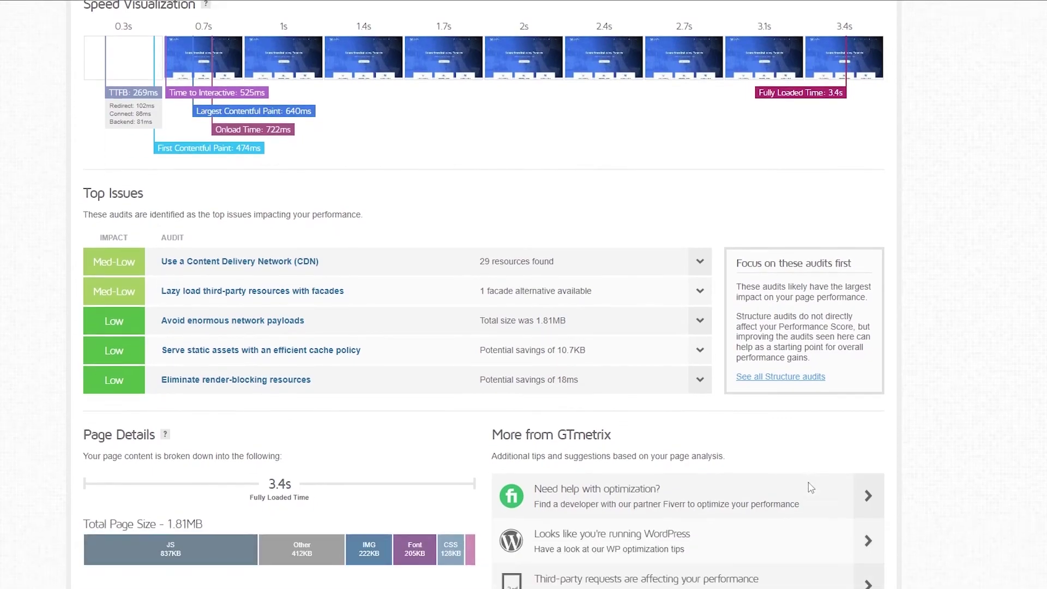
scroll(807, 491, up, 7)
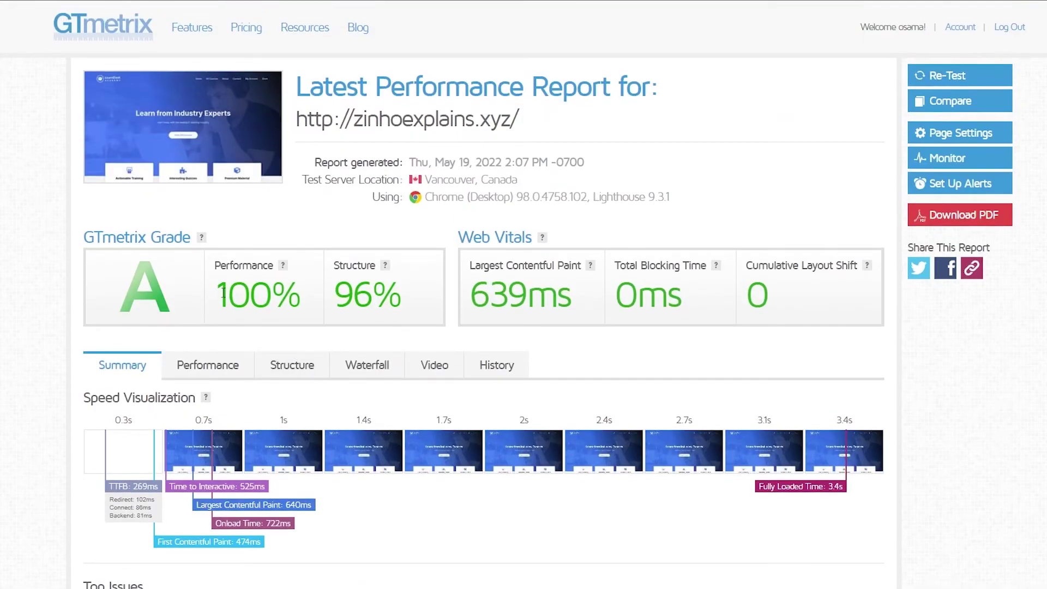
drag(223, 293, 401, 301)
drag(474, 297, 586, 309)
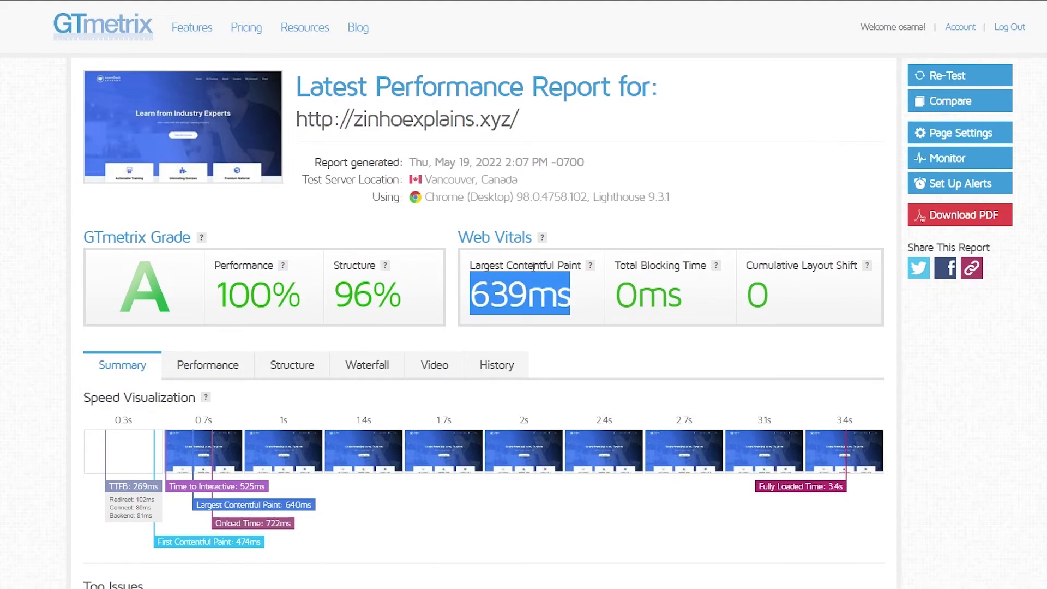
click(590, 297)
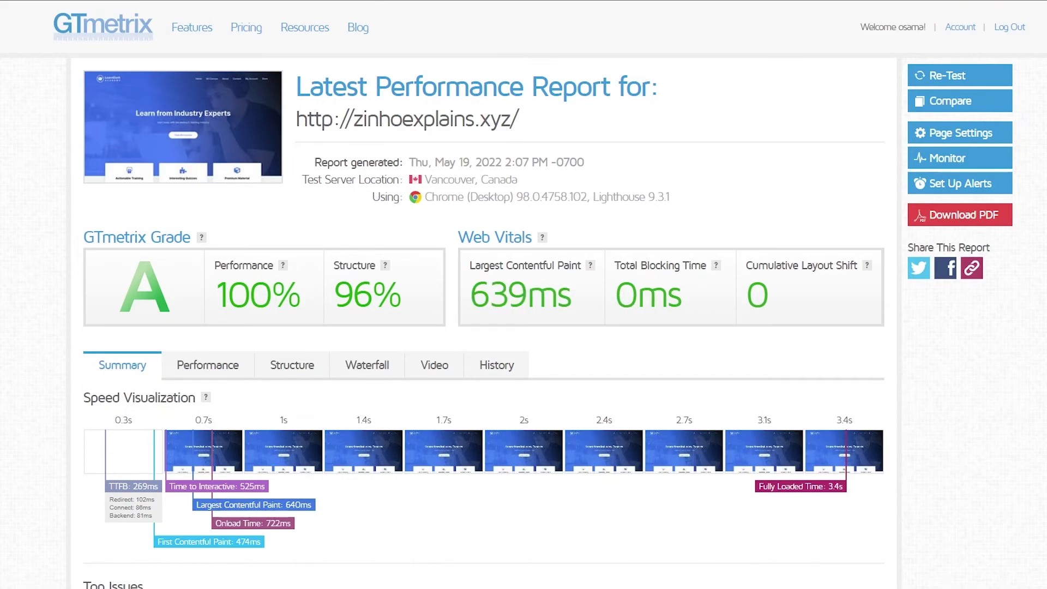
- Switch back to the Yoast SEO dashboard and read through the listed benefits of upgrading to Premium
click(286, 1)
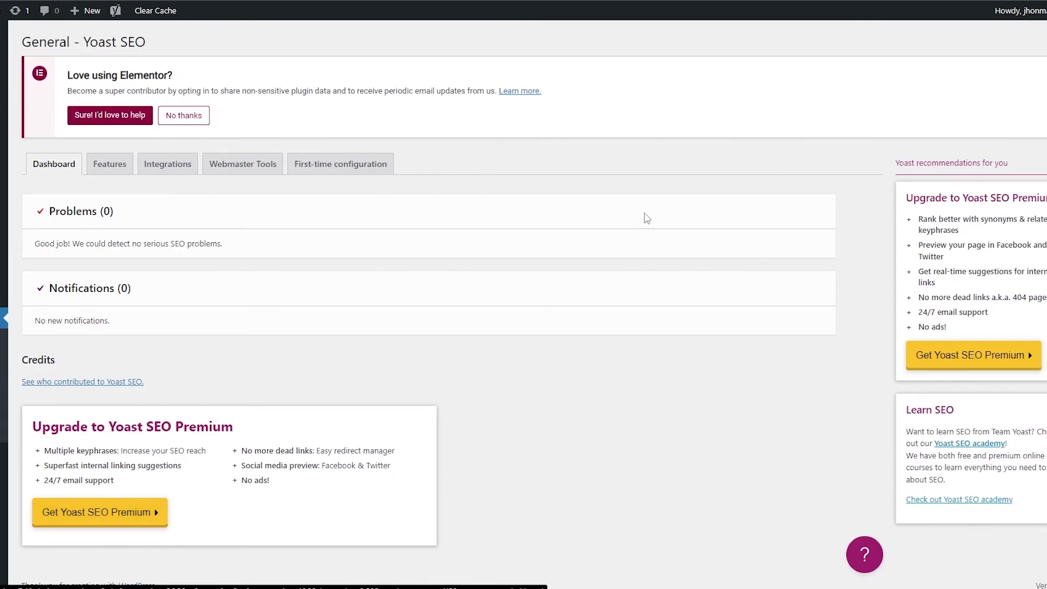
drag(919, 220, 997, 233)
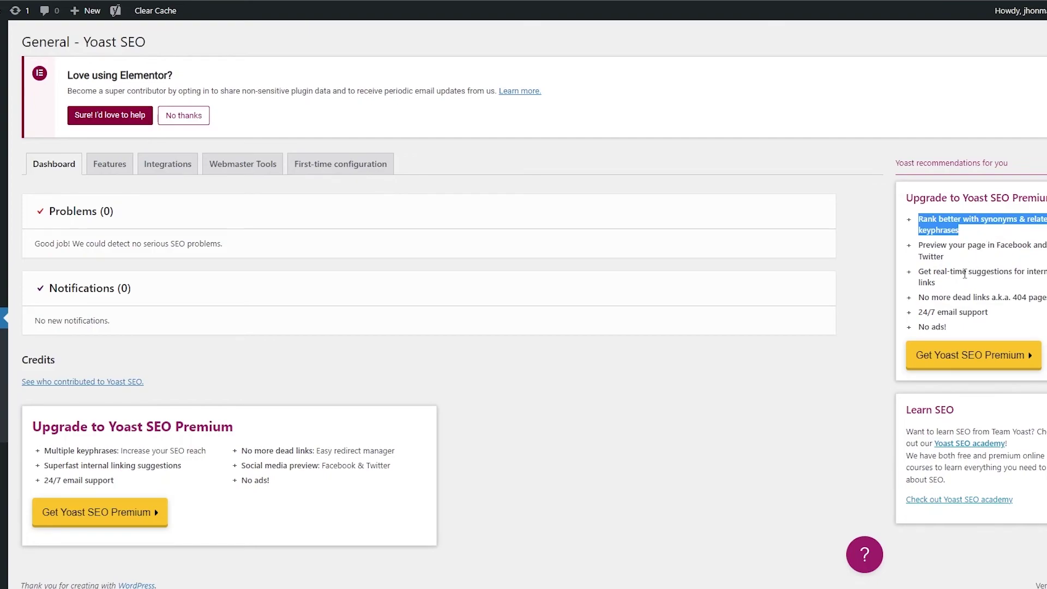
drag(922, 246, 951, 264)
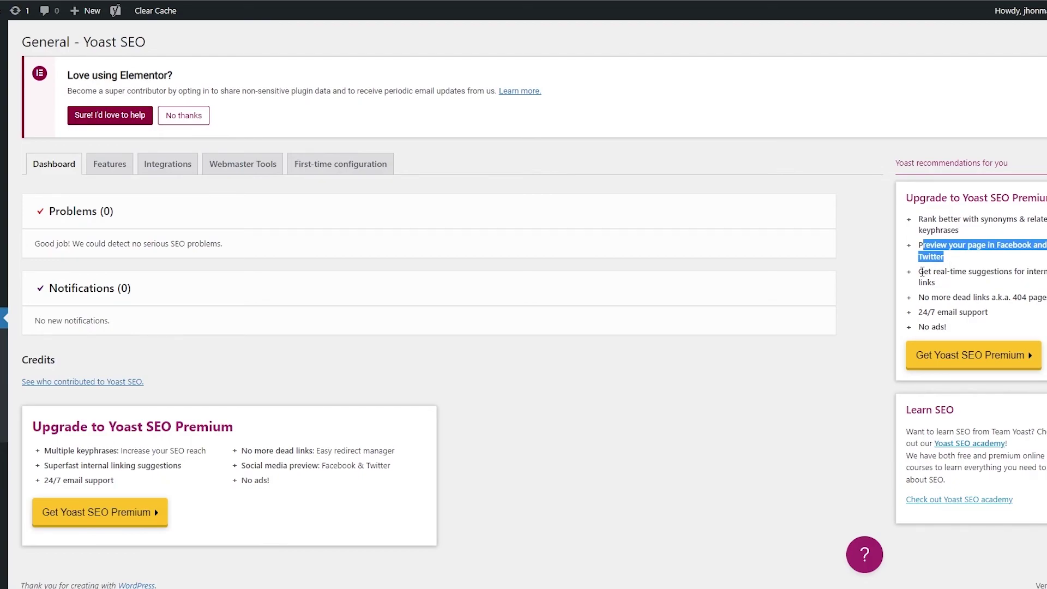
drag(922, 271, 949, 298)
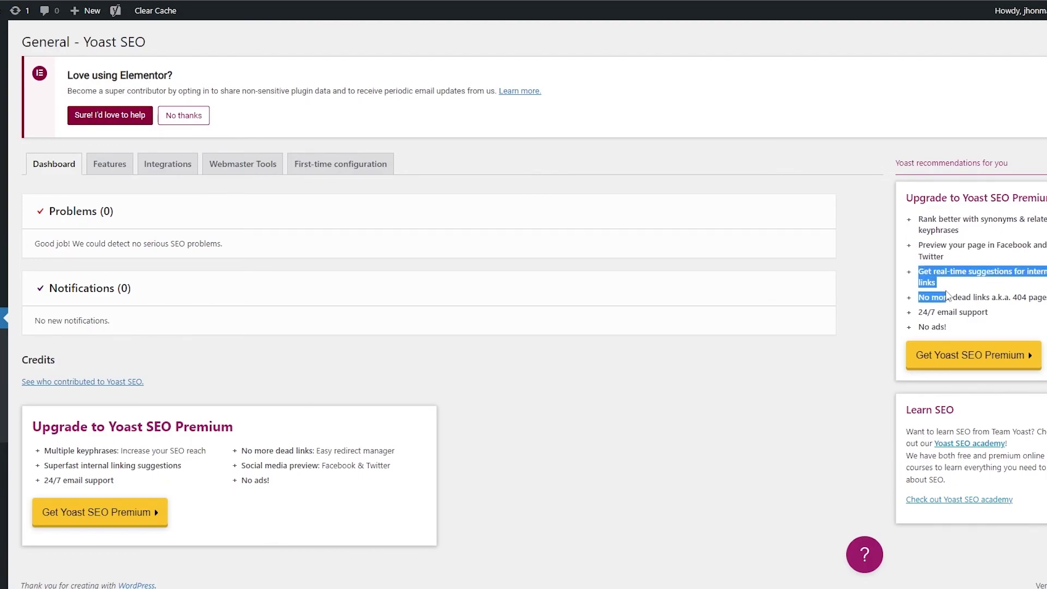